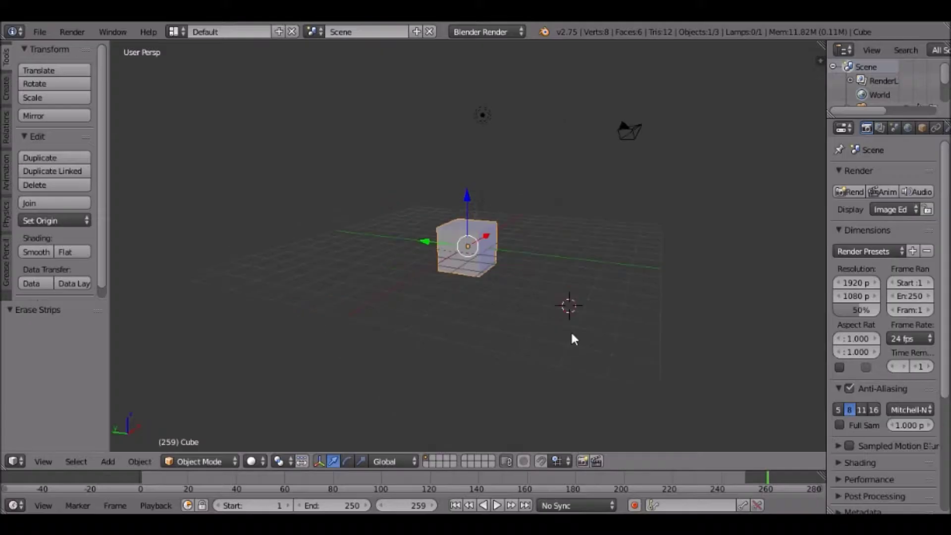
# Orbit around the default cube scene, then switch to the Video Editing screen layout
pyautogui.moveTo(573, 337)
pyautogui.mouseDown(button='middle')
pyautogui.moveTo(601, 335)
pyautogui.moveTo(430, 291)
pyautogui.moveTo(747, 301)
pyautogui.moveTo(138, 301)
pyautogui.moveTo(766, 303)
pyautogui.moveTo(735, 297)
pyautogui.mouseUp(button='middle')
pyautogui.moveTo(551, 295)
pyautogui.mouseDown(button='middle')
pyautogui.moveTo(491, 276)
pyautogui.moveTo(493, 339)
pyautogui.mouseUp(button='middle')
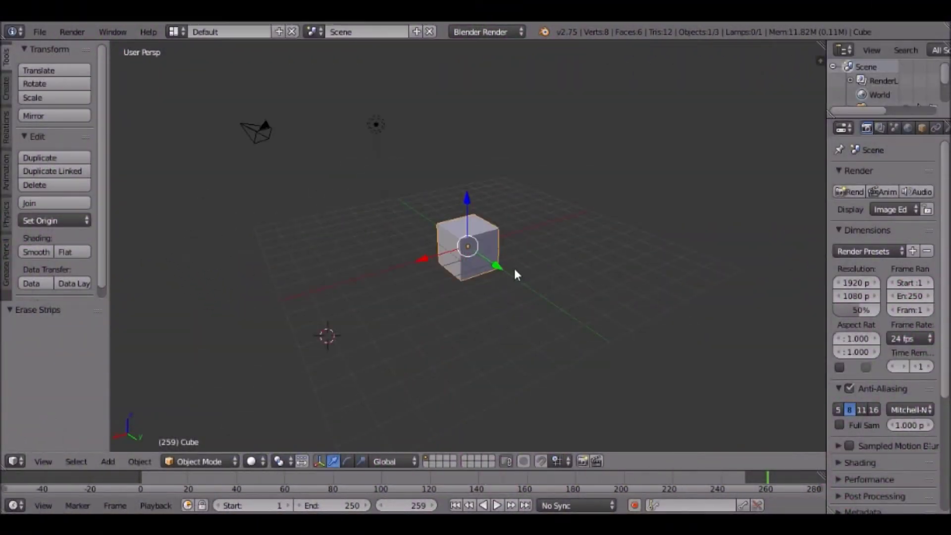
pyautogui.moveTo(514, 270)
pyautogui.mouseDown(button='middle')
pyautogui.moveTo(430, 219)
pyautogui.moveTo(278, 93)
pyautogui.mouseUp(button='middle')
pyautogui.click(168, 32)
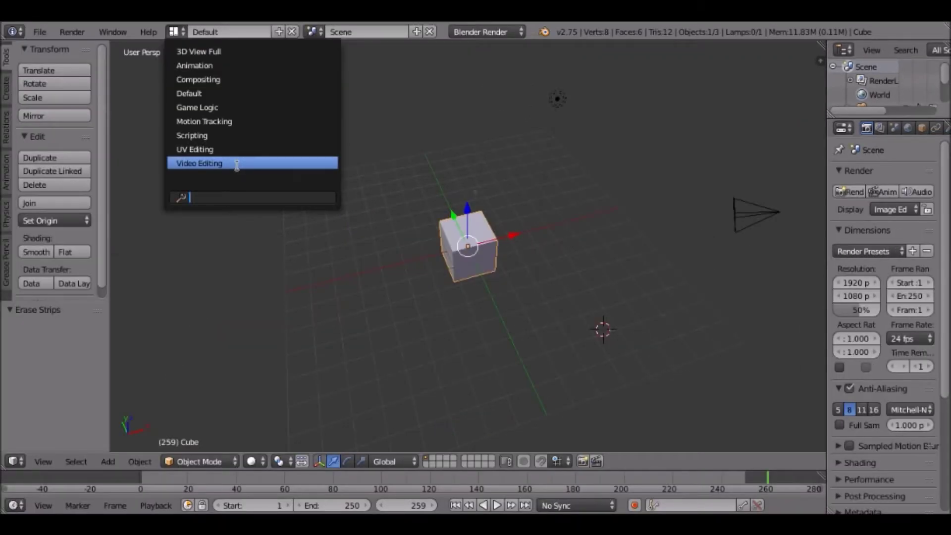
pyautogui.click(236, 163)
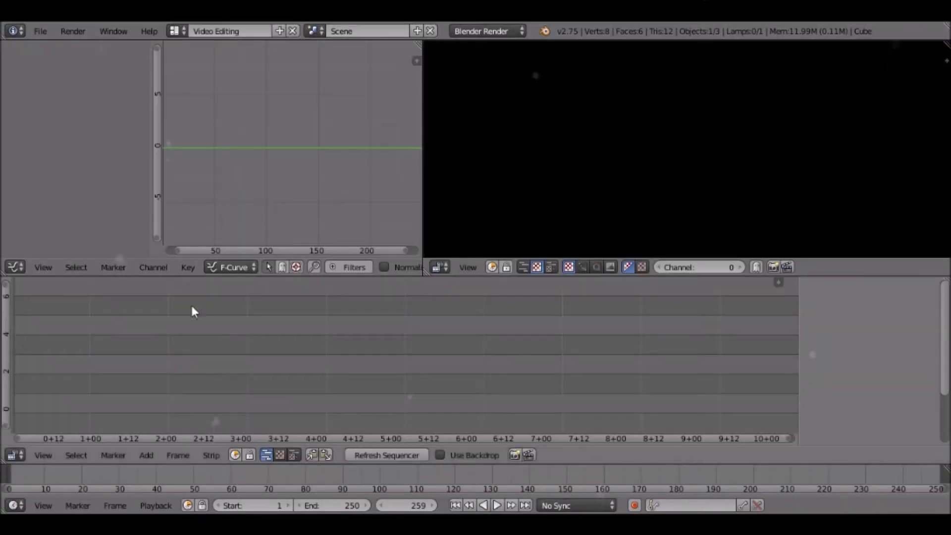
# Add ChillIntro.wav to the sequencer as a sound strip on channel 1
pyautogui.click(146, 454)
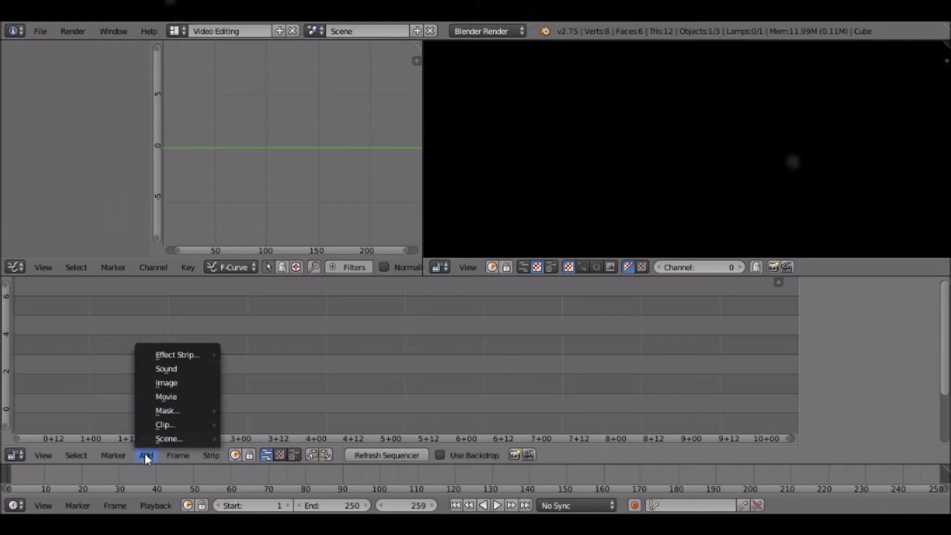
pyautogui.click(163, 369)
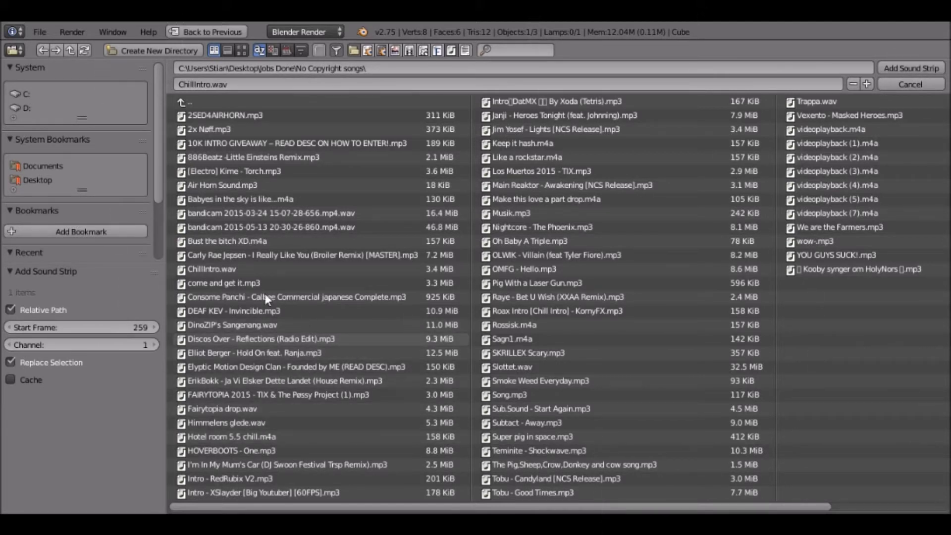
pyautogui.click(247, 269)
pyautogui.click(911, 68)
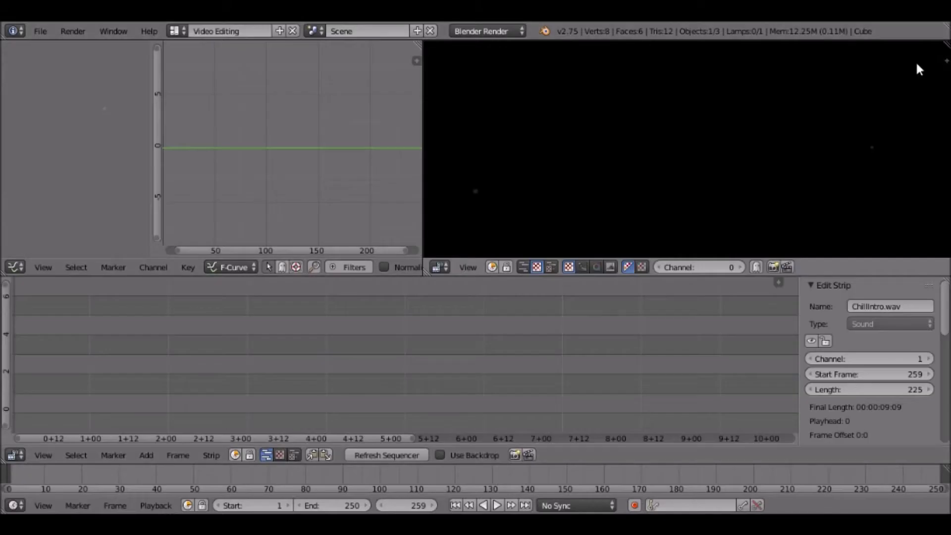
# Set the ChillIntro.wav strip's start frame to 0
pyautogui.scroll(-4, 153, 387)
pyautogui.scroll(-3, 160, 386)
pyautogui.scroll(-2, 161, 386)
pyautogui.click(882, 372)
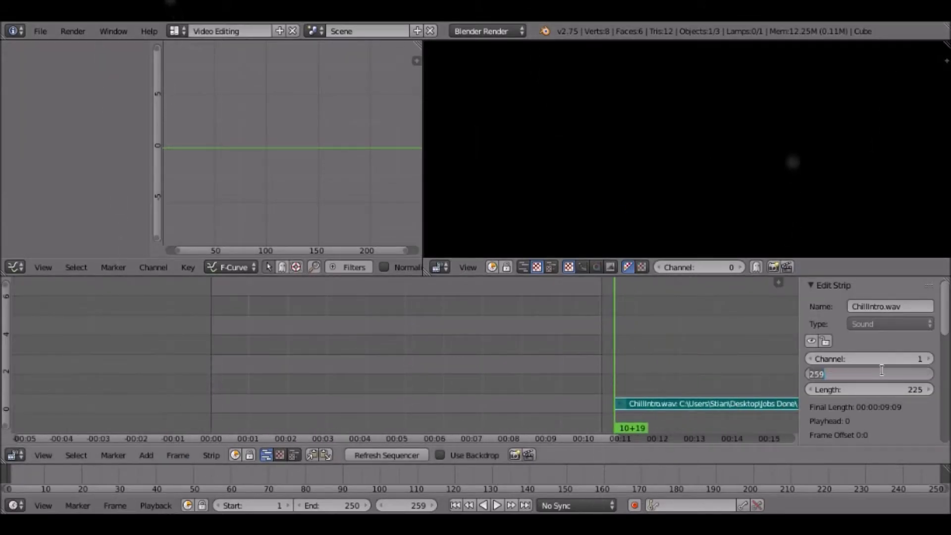
pyautogui.write('0')
pyautogui.press('Return')
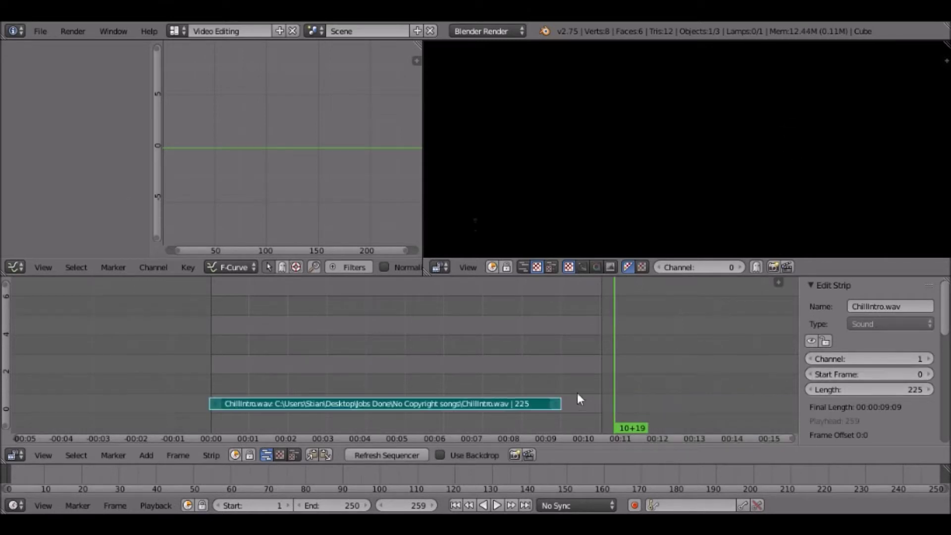
# Set the scene end frame to 225 to match the strip length
pyautogui.scroll(3, 565, 391)
pyautogui.scroll(1, 555, 386)
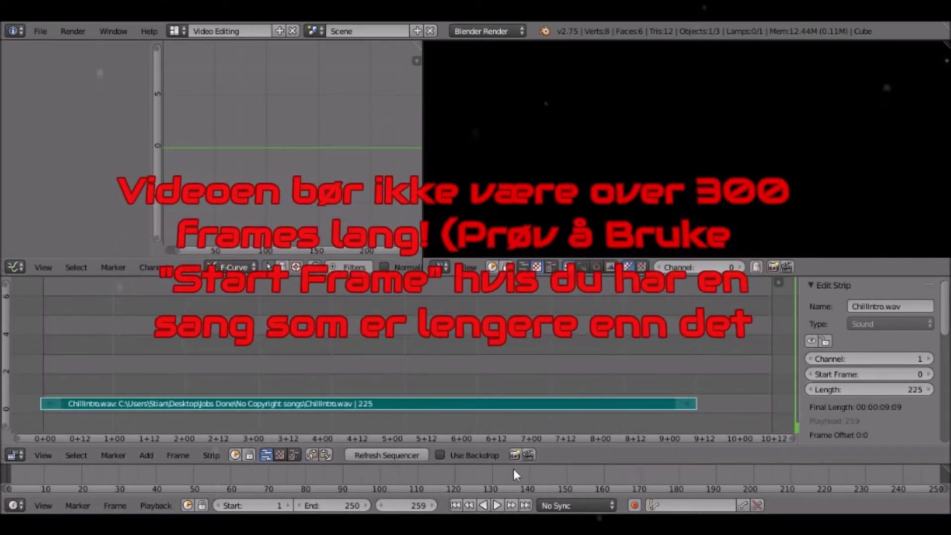
pyautogui.click(364, 504)
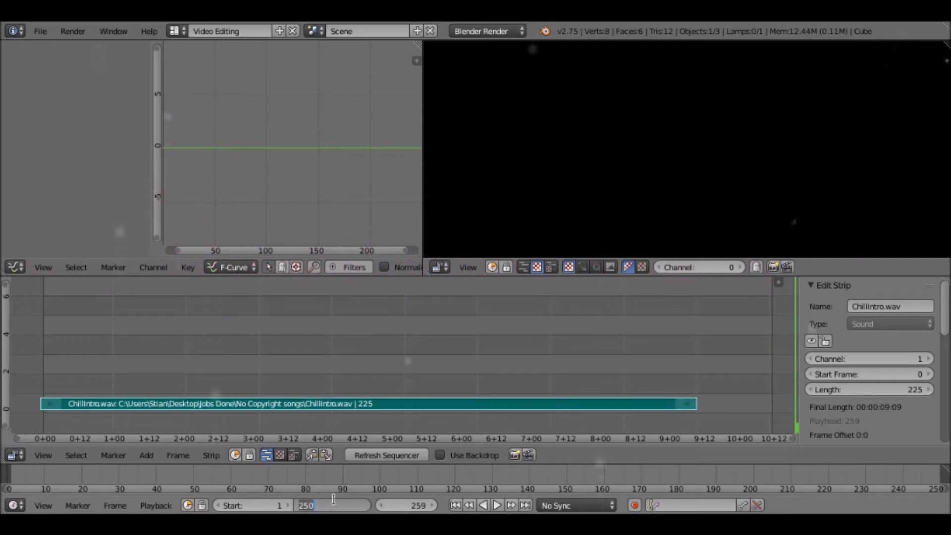
pyautogui.write('22')
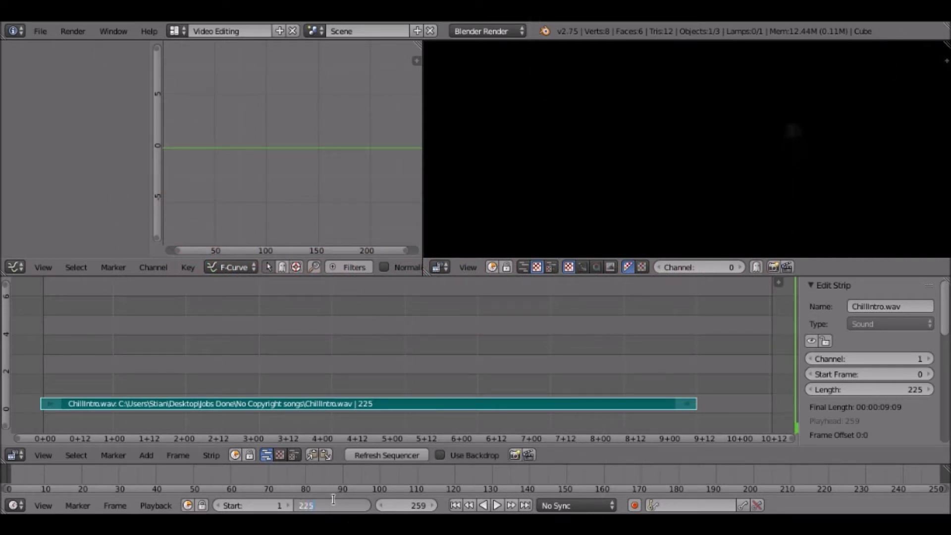
pyautogui.press('Return')
pyautogui.hotkey('alt', 'a')
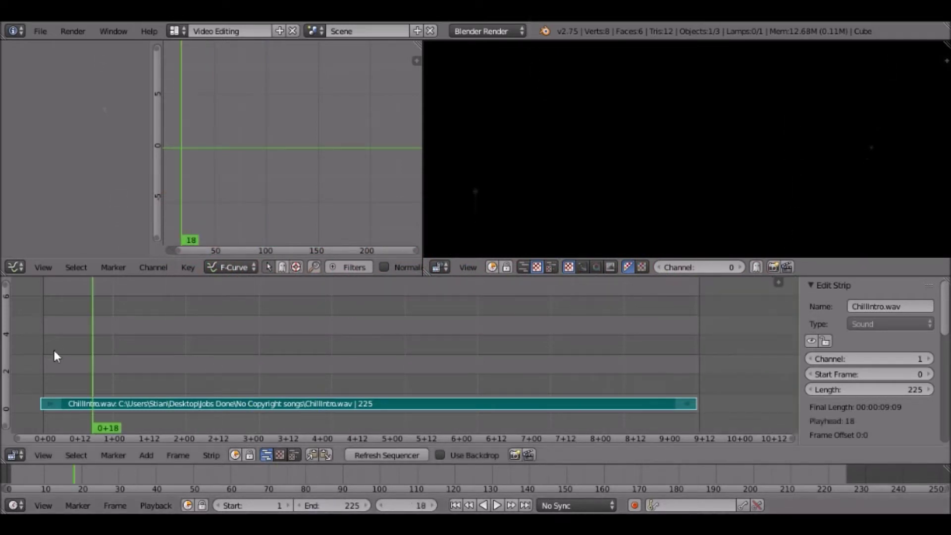
pyautogui.click(174, 31)
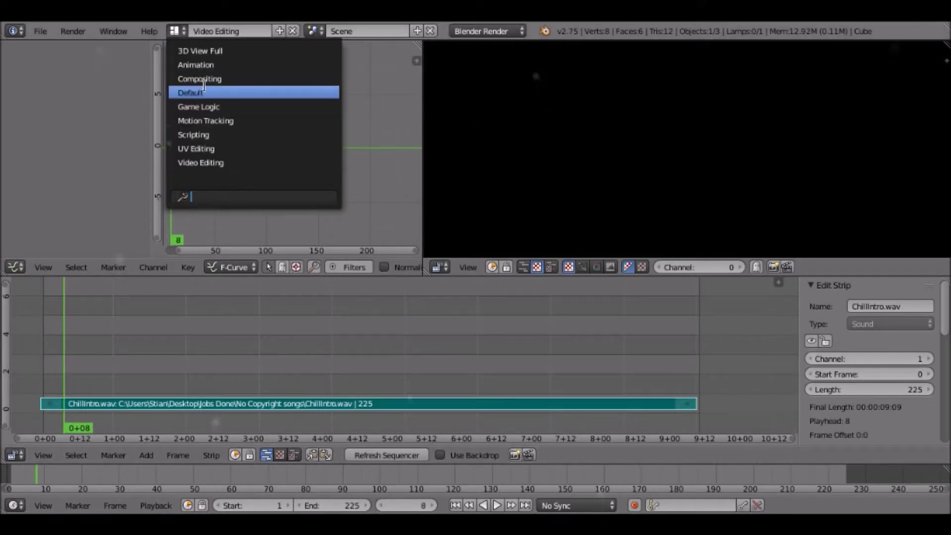
# Return to the Default layout and delete the cube and the lamp
pyautogui.click(204, 91)
pyautogui.moveTo(280, 141); pyautogui.dragTo(153, 88, button='middle')
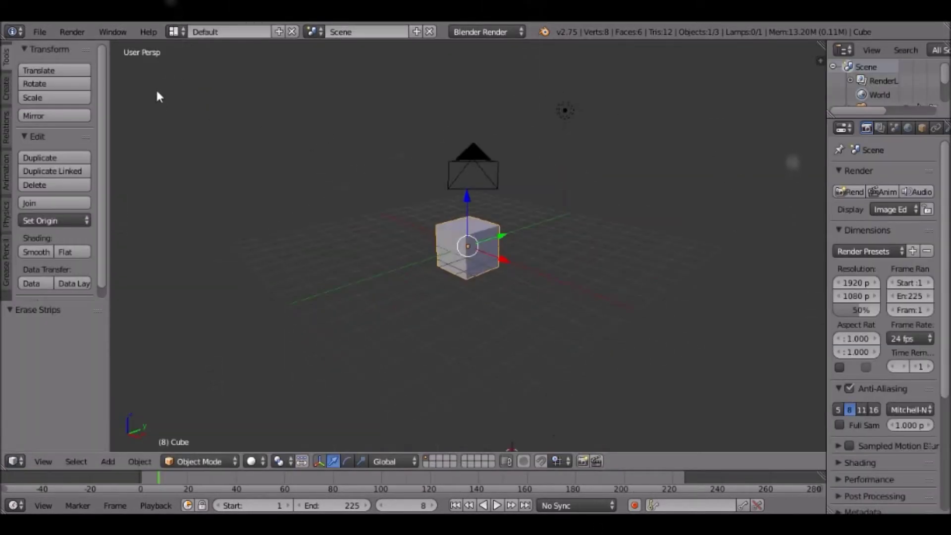
pyautogui.press('x')
pyautogui.click(155, 106)
pyautogui.moveTo(531, 164); pyautogui.dragTo(457, 180, button='middle')
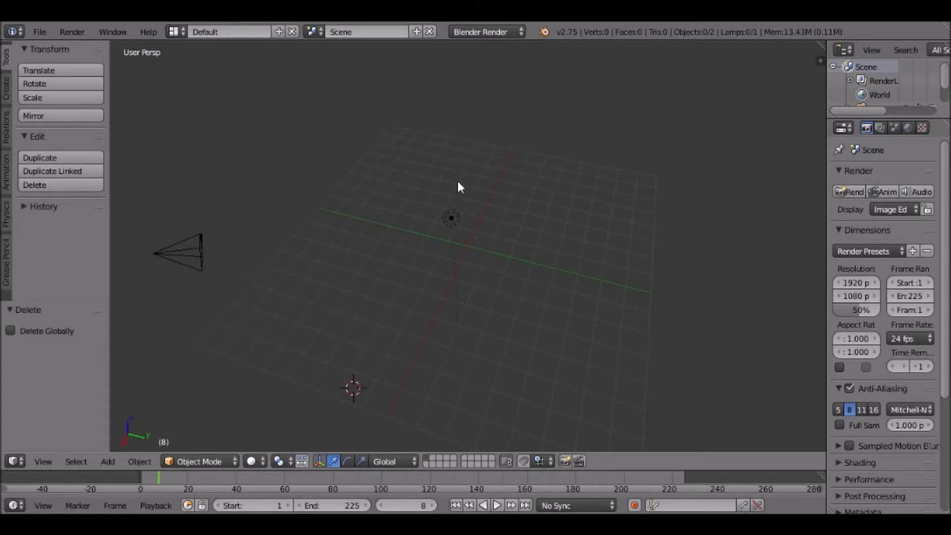
pyautogui.rightClick(452, 218)
pyautogui.press('x')
pyautogui.click(464, 206)
# Select the camera and set its location to 0 and Rotation X to 90°
pyautogui.rightClick(193, 242)
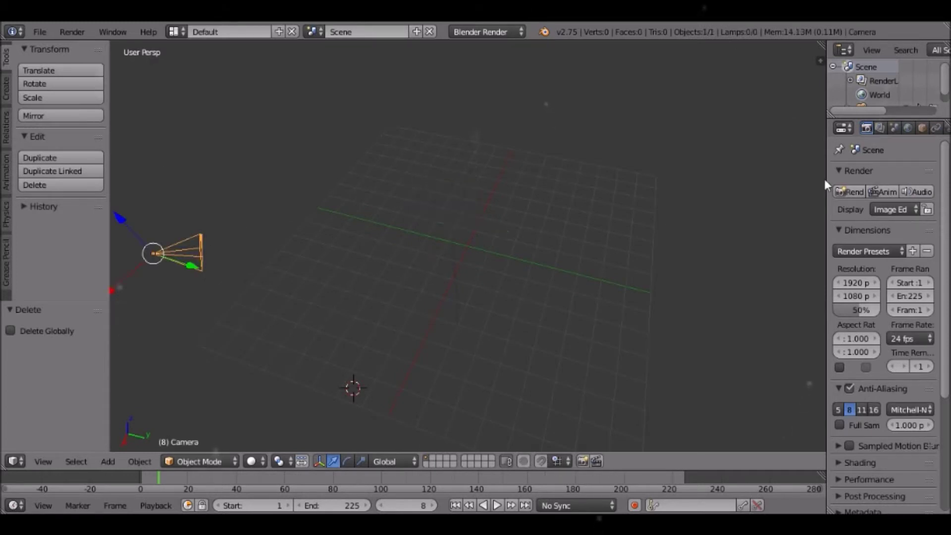
pyautogui.moveTo(825, 223); pyautogui.dragTo(723, 208)
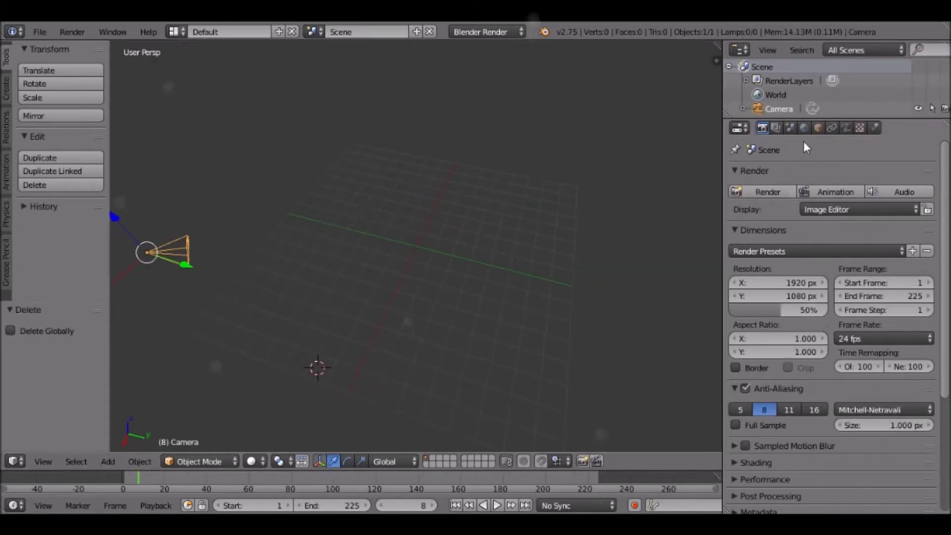
pyautogui.click(818, 128)
pyautogui.write('0')
pyautogui.press('Return')
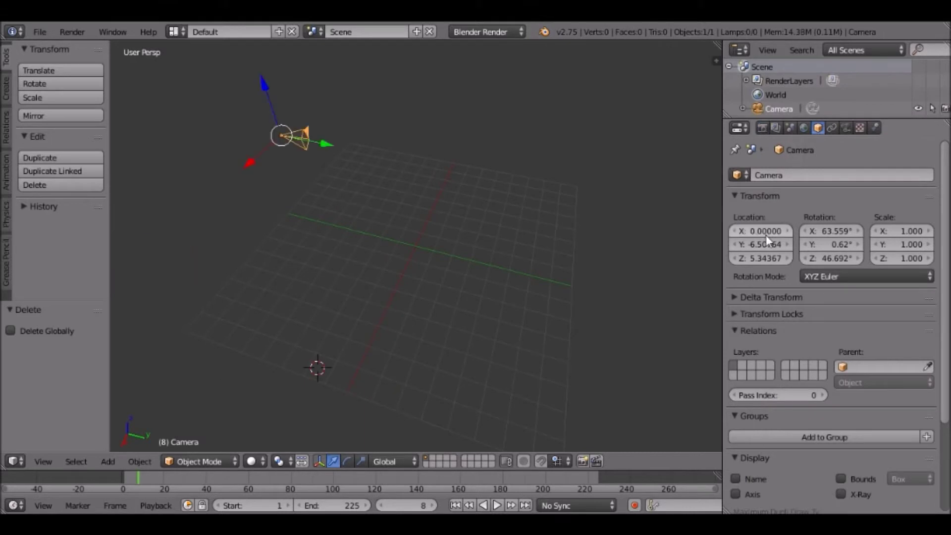
pyautogui.press('BackSpace')
pyautogui.press('BackSpace')
pyautogui.click(831, 231)
pyautogui.write('90')
pyautogui.press('Return')
pyautogui.click(841, 243)
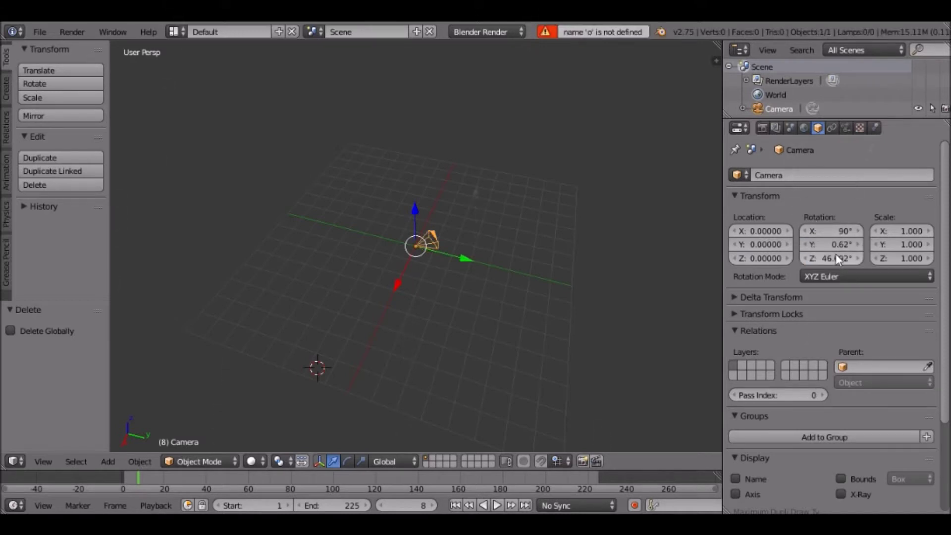
# Delete the camera, leaving the scene empty
pyautogui.moveTo(570, 223); pyautogui.dragTo(451, 194, button='middle')
pyautogui.press('x')
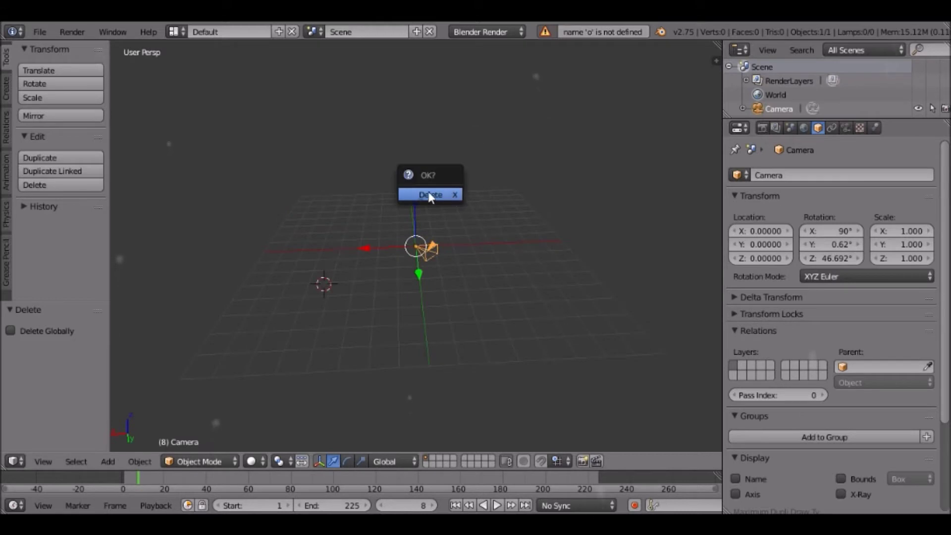
pyautogui.click(436, 195)
pyautogui.click(11, 98)
# Add a new camera and set its location to 0, 0, 0
pyautogui.scroll(-4, 72, 216)
pyautogui.scroll(-6, 58, 227)
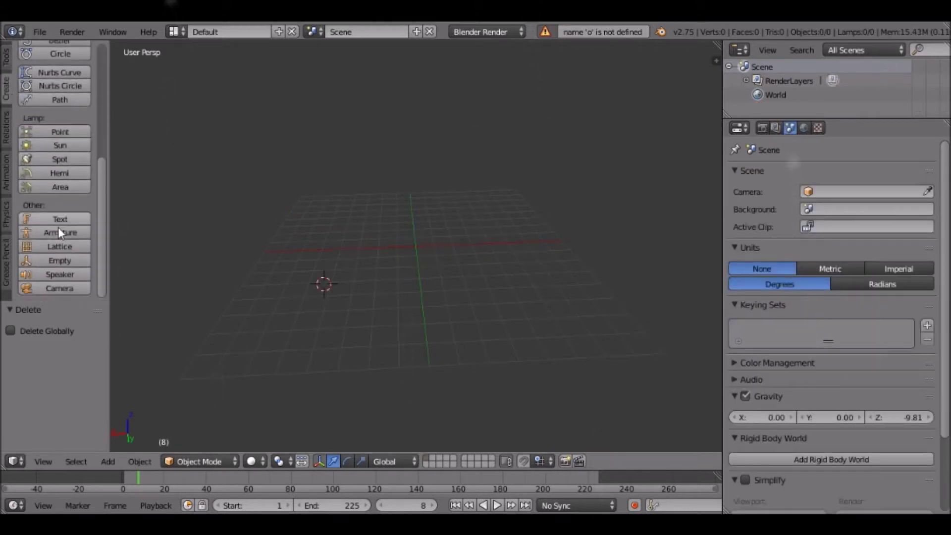
pyautogui.click(54, 287)
pyautogui.doubleClick(756, 231)
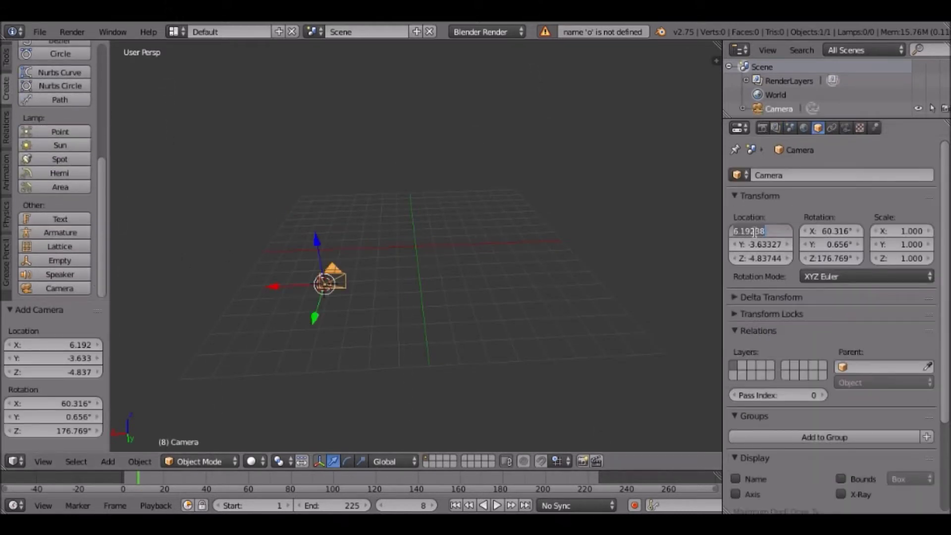
pyautogui.write('0')
pyautogui.press('Return')
pyautogui.doubleClick(758, 244)
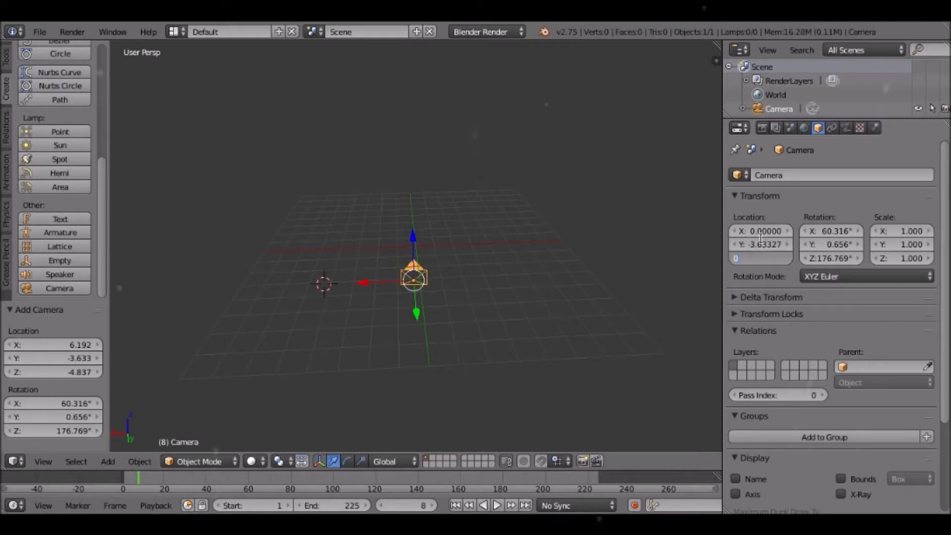
pyautogui.write('0')
pyautogui.press('Tab')
pyautogui.write('0')
pyautogui.press('Return')
# Set the camera rotation to 90°, 0°, 0°
pyautogui.doubleClick(832, 231)
pyautogui.write('90')
pyautogui.press('Tab')
pyautogui.write('o')
pyautogui.press('Return')
pyautogui.moveTo(605, 213); pyautogui.dragTo(665, 209, button='middle')
pyautogui.doubleClick(832, 258)
pyautogui.write('0')
pyautogui.press('Return')
pyautogui.doubleClick(833, 244)
pyautogui.write('0')
pyautogui.press('Return')
pyautogui.moveTo(512, 244); pyautogui.dragTo(629, 245, button='middle')
# Move the camera along Y to location Y -8
pyautogui.press('g')
pyautogui.press('y')
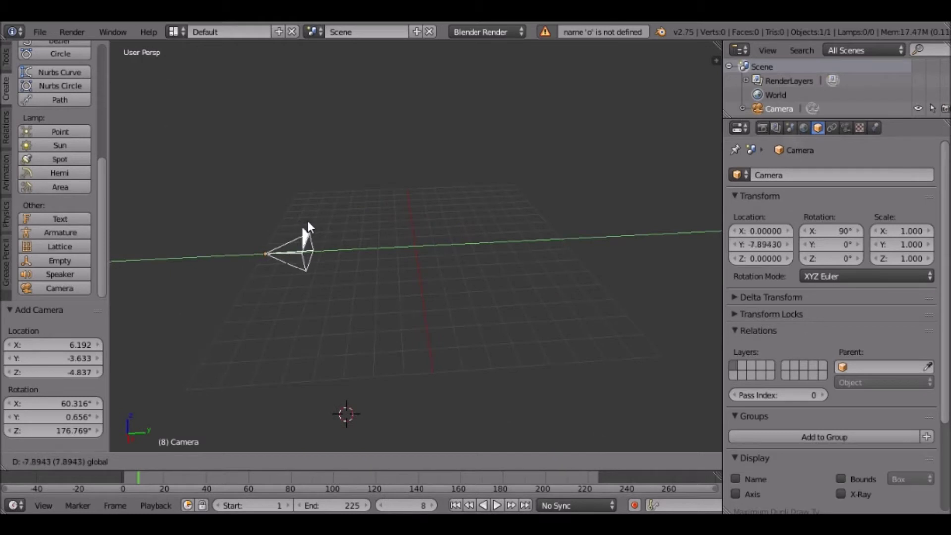
pyautogui.click(726, 246)
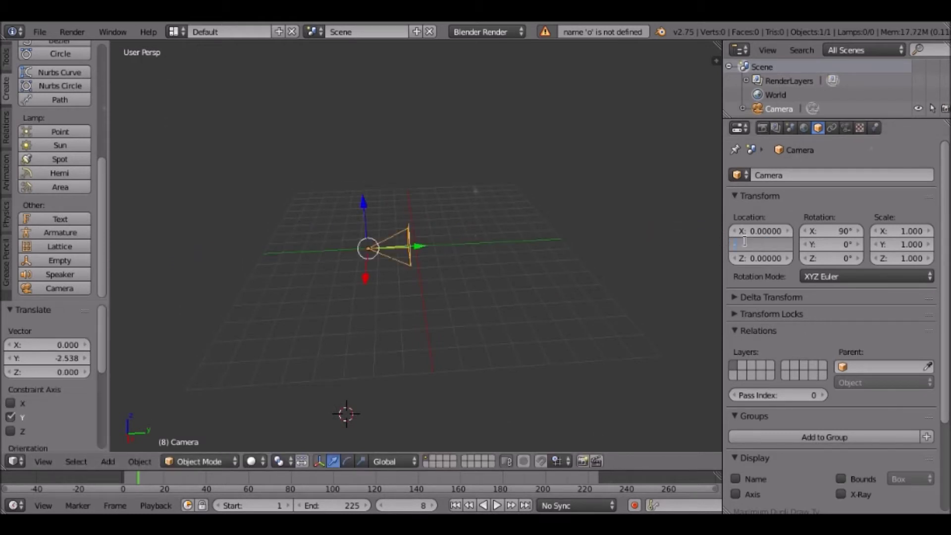
pyautogui.write('-8')
pyautogui.press('Return')
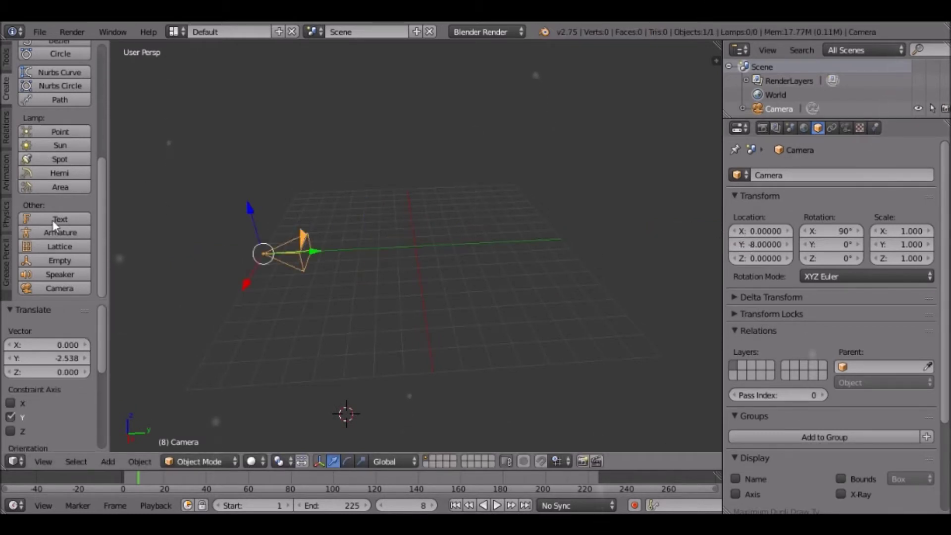
pyautogui.click(59, 219)
# Place the Text object at location 0, 0, 0 with Rotation X 90°
pyautogui.moveTo(278, 248)
pyautogui.mouseDown(button='middle')
pyautogui.moveTo(335, 227)
pyautogui.moveTo(357, 233)
pyautogui.mouseUp(button='middle')
pyautogui.click(766, 231)
pyautogui.write('0')
pyautogui.press('Return')
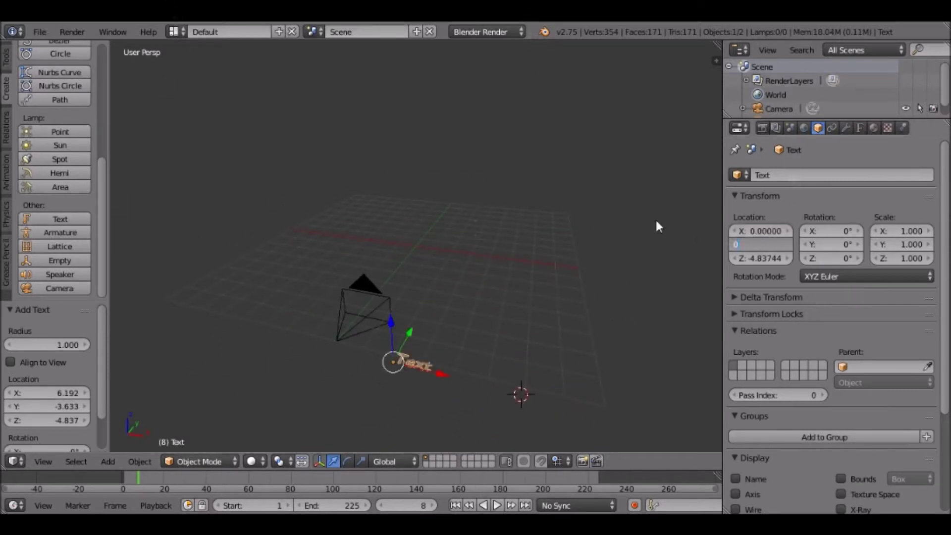
pyautogui.press('Tab')
pyautogui.write('0')
pyautogui.press('Return')
pyautogui.click(825, 231)
pyautogui.write('90')
pyautogui.press('Return')
# Set the text's paragraph alignment to Center and recheck its transform
pyautogui.click(860, 127)
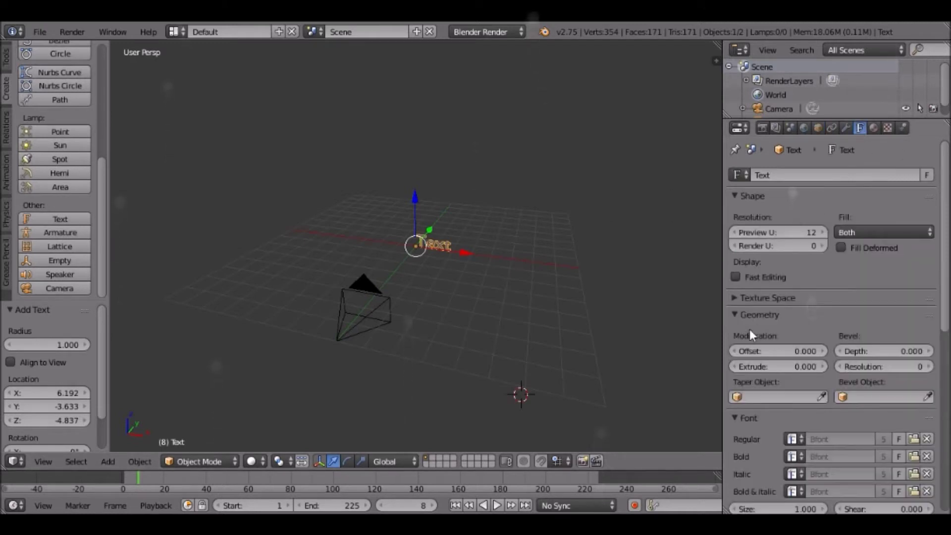
pyautogui.scroll(-5, 763, 356)
pyautogui.scroll(-5, 775, 406)
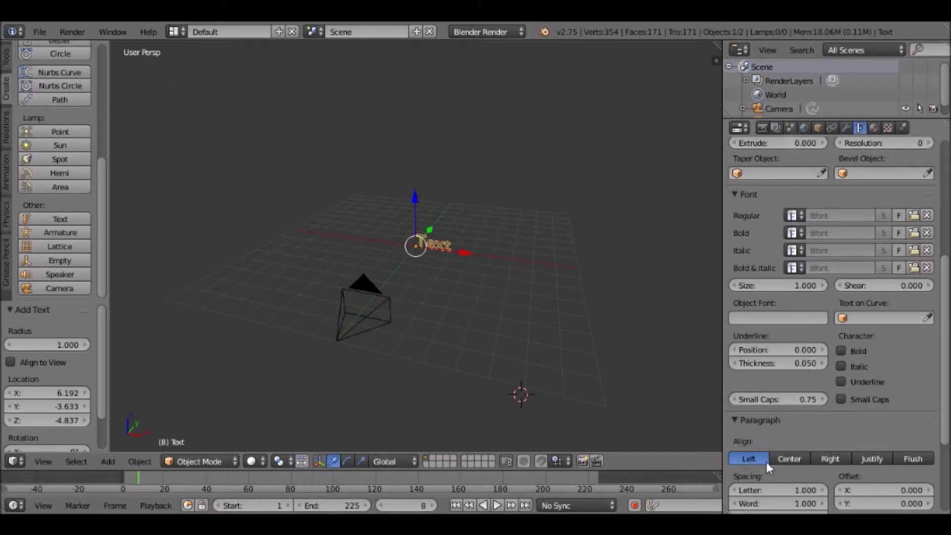
pyautogui.click(784, 460)
pyautogui.moveTo(683, 387); pyautogui.dragTo(567, 336, button='middle')
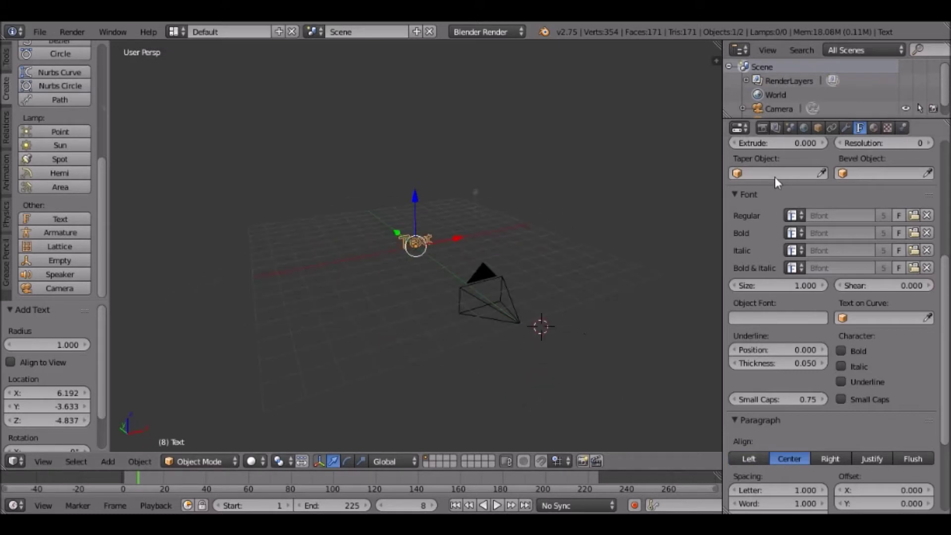
pyautogui.click(818, 127)
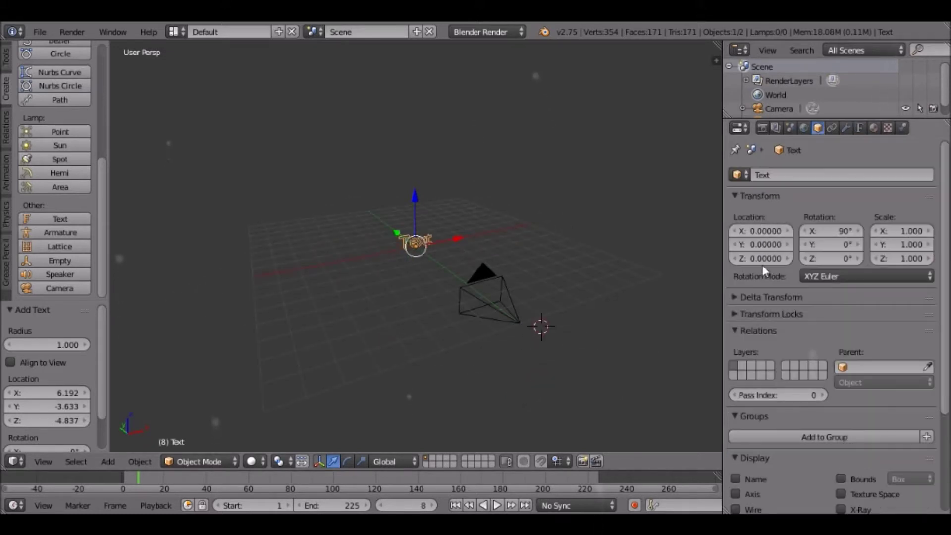
pyautogui.click(863, 130)
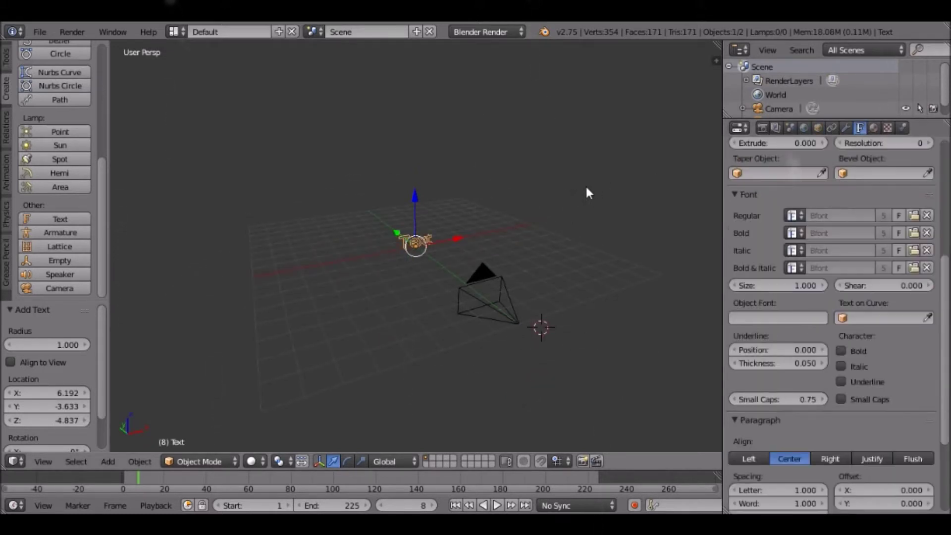
pyautogui.moveTo(591, 184); pyautogui.dragTo(451, 177, button='middle')
pyautogui.scroll(2, 486, 178)
pyautogui.scroll(4, 446, 203)
pyautogui.scroll(3, 408, 230)
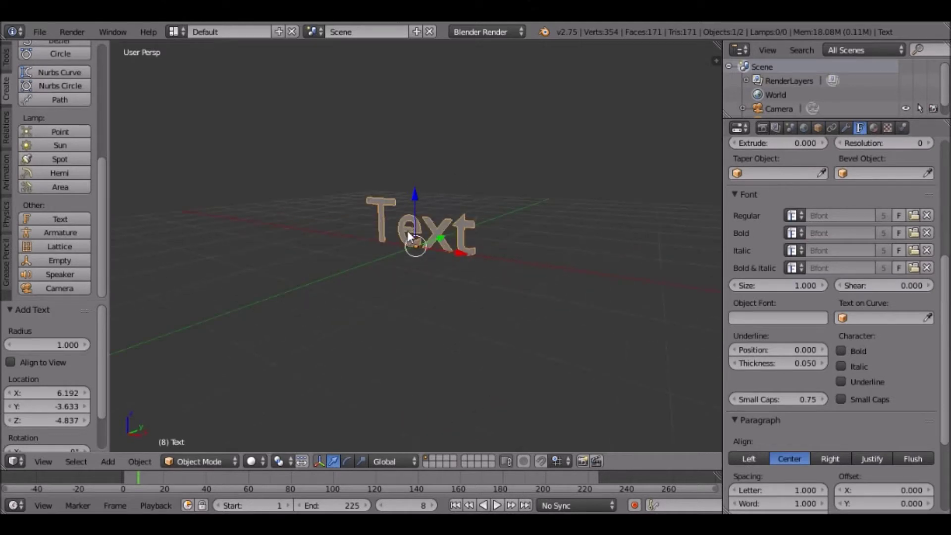
# Replace the 3D text's characters with the word 'Video'
pyautogui.press('Tab')
pyautogui.press('BackSpace')
pyautogui.press('BackSpace')
pyautogui.press('BackSpace')
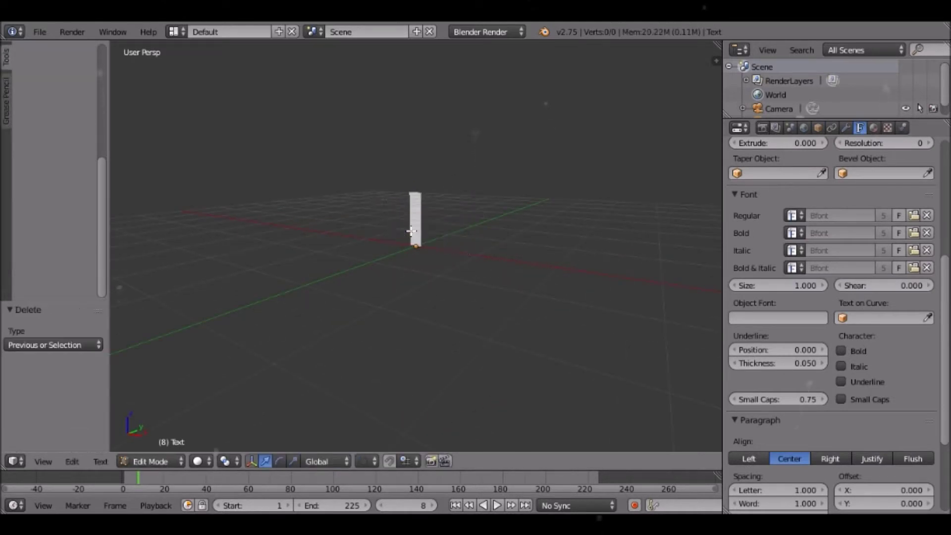
pyautogui.write('Video')
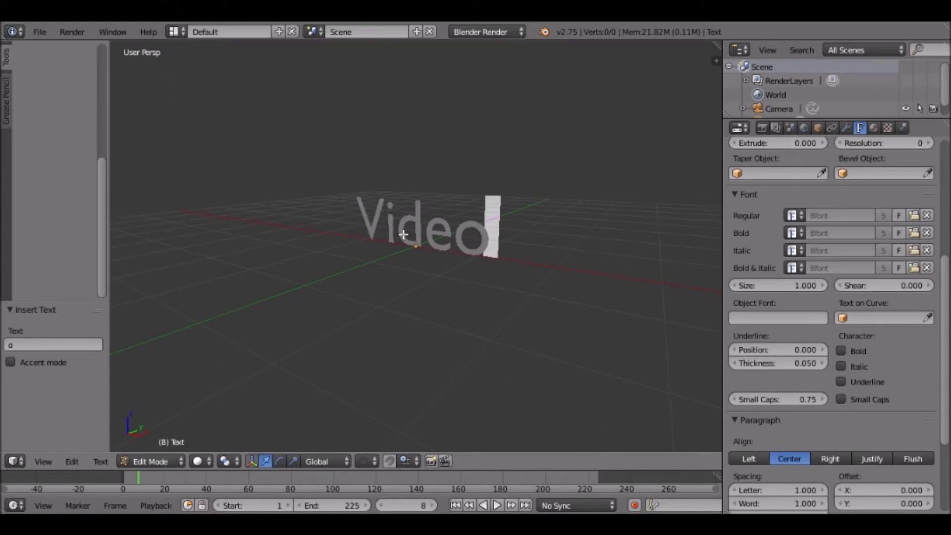
pyautogui.press('Tab')
pyautogui.moveTo(355, 228); pyautogui.dragTo(391, 226, button='middle')
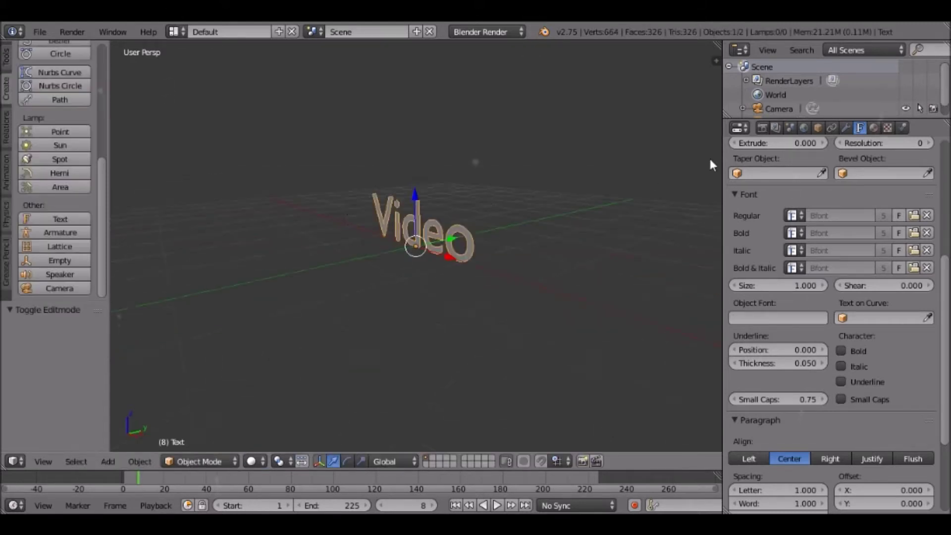
pyautogui.scroll(3, 807, 259)
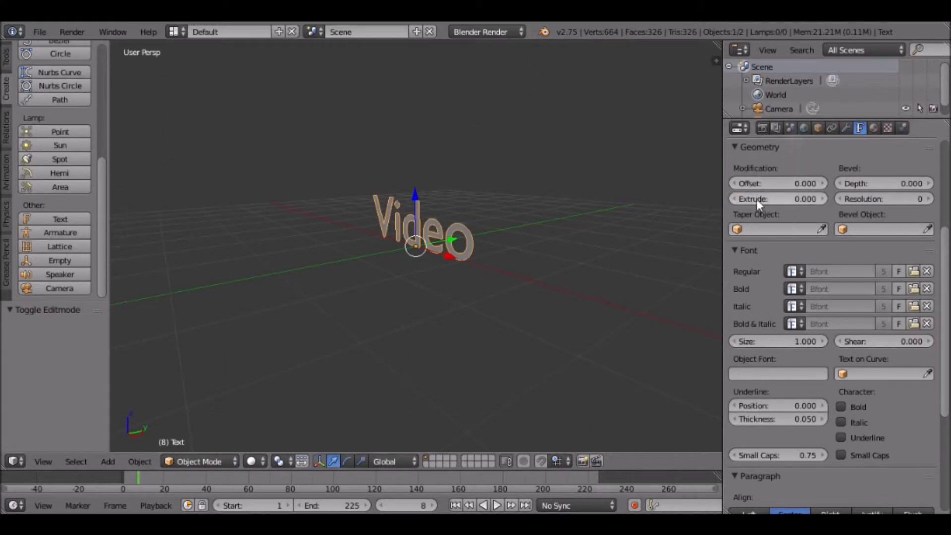
# Set the Video text's Geometry extrude to 0.060
pyautogui.moveTo(754, 198); pyautogui.dragTo(765, 198)
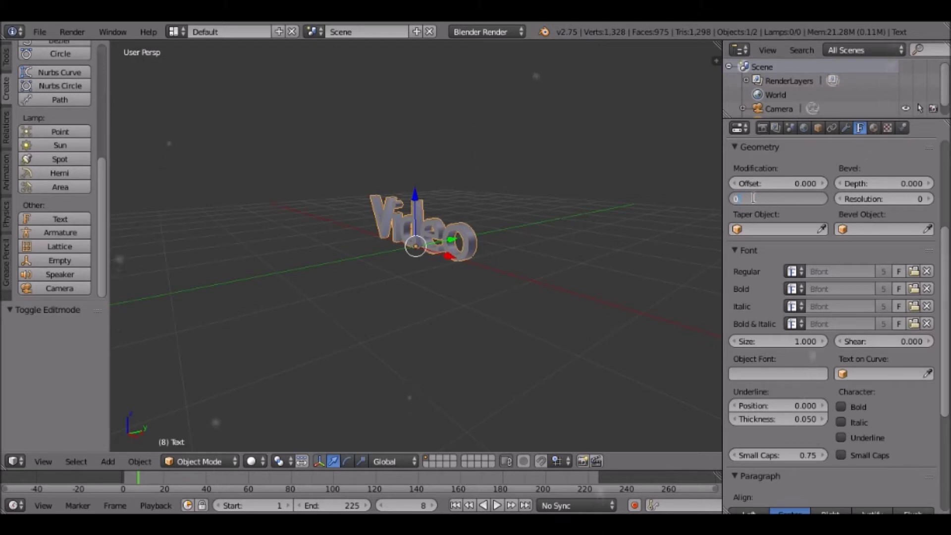
pyautogui.write('.0')
pyautogui.press('Return')
pyautogui.click(754, 198)
pyautogui.write('0')
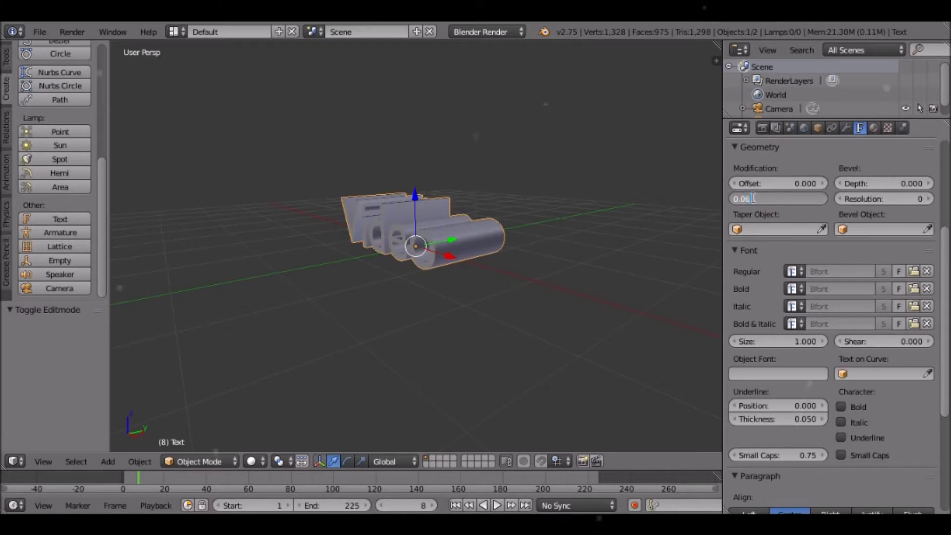
pyautogui.press('Return')
# View the text and camera from the side and above using numpad views and zoom
pyautogui.press('KP_3')
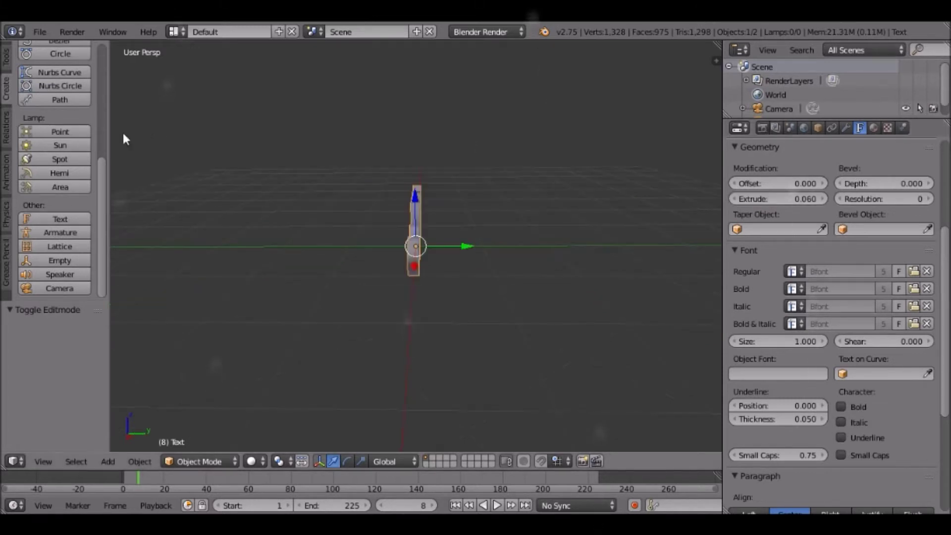
pyautogui.press('KP_8')
pyautogui.scroll(-1, 774, 94)
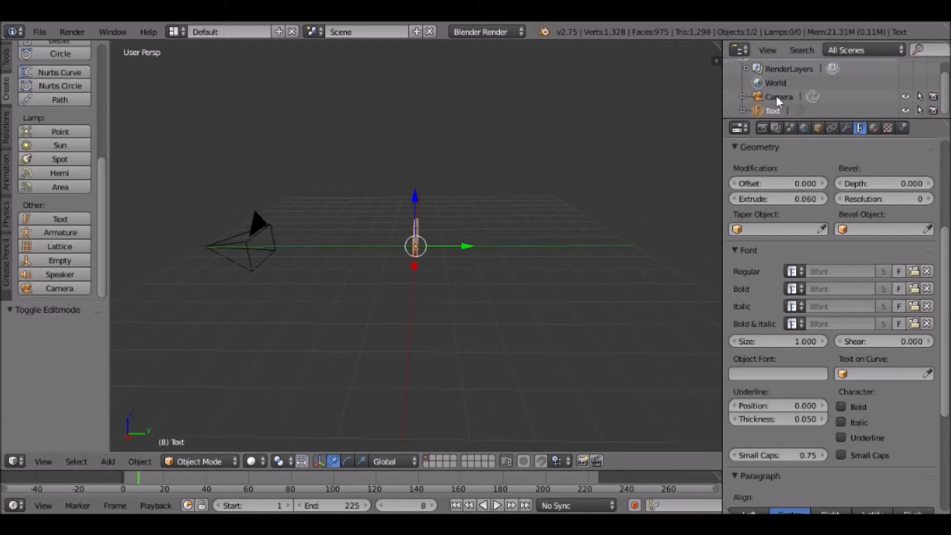
pyautogui.press('KP_4')
pyautogui.press('KP_4')
pyautogui.press('KP_4')
pyautogui.press('KP_4')
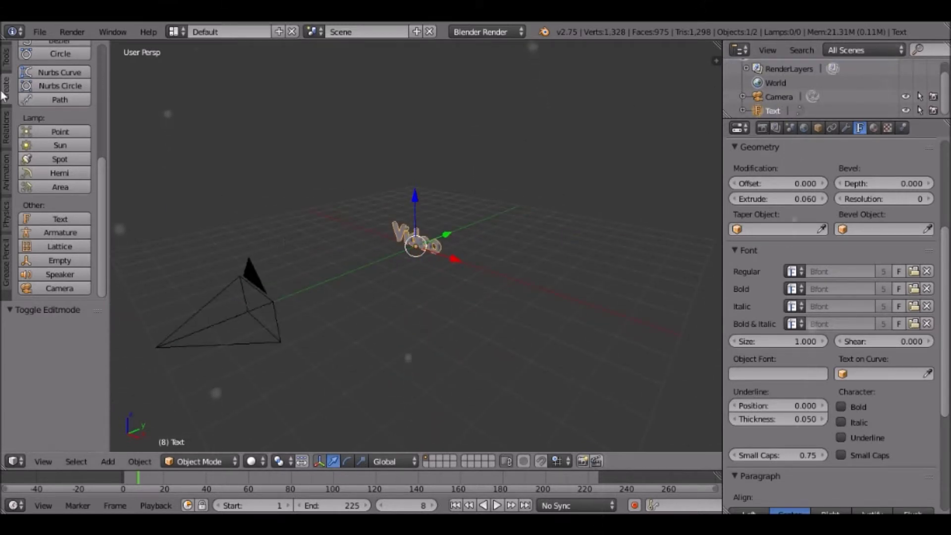
pyautogui.scroll(2, 55, 94)
pyautogui.scroll(2, 60, 98)
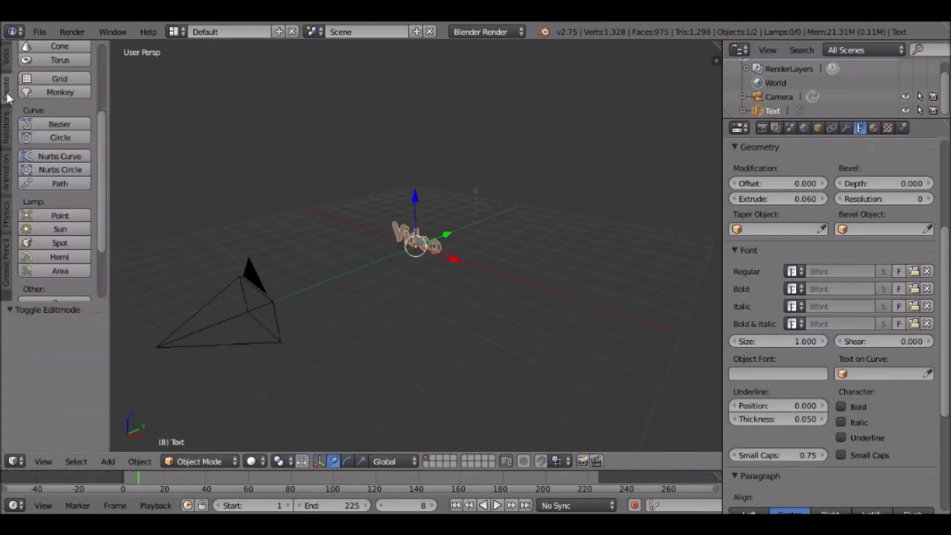
pyautogui.scroll(5, 73, 195)
pyautogui.scroll(-3, 74, 211)
pyautogui.scroll(-5, 73, 211)
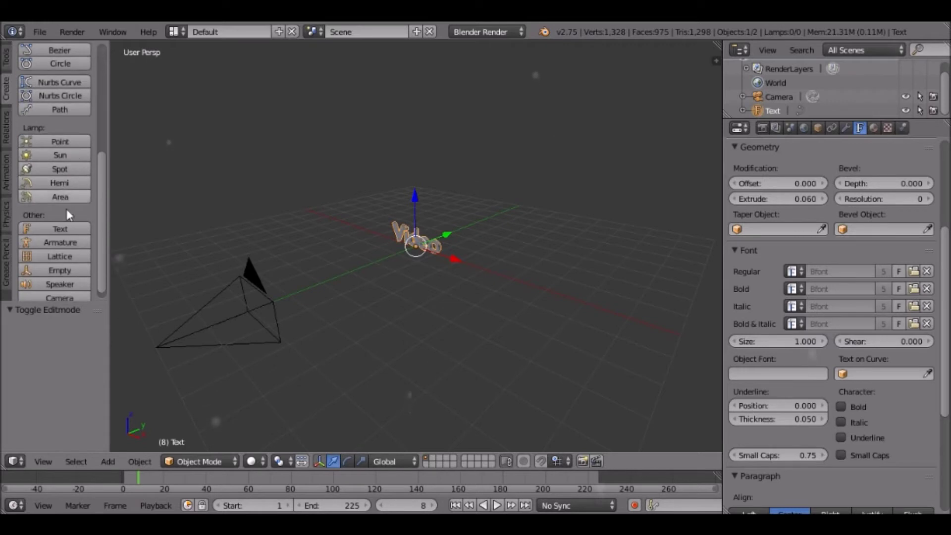
pyautogui.click(58, 198)
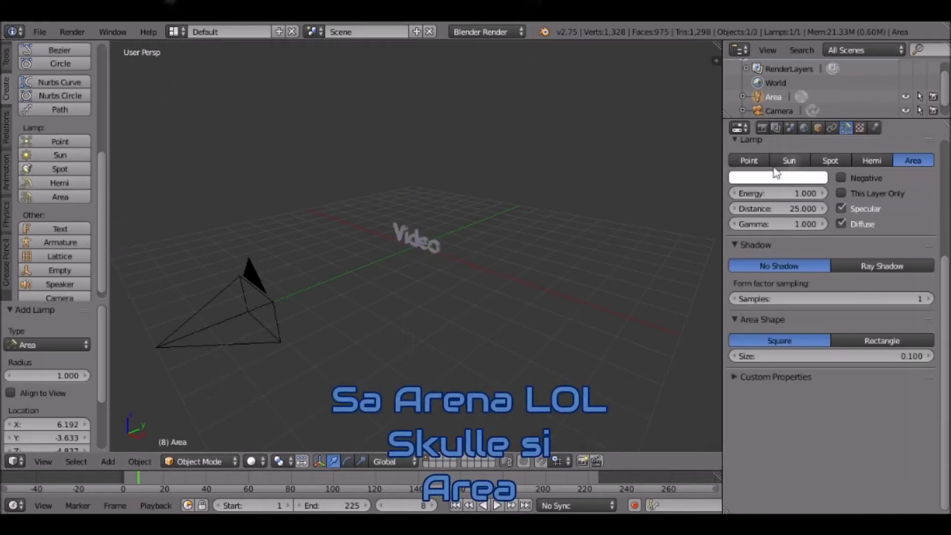
# Set the Area lamp location to 0, 0, 0 and Rotation X to 90°
pyautogui.click(818, 127)
pyautogui.write('0')
pyautogui.press('Tab')
pyautogui.write('0')
pyautogui.press('Tab')
pyautogui.write('0')
pyautogui.press('Return')
pyautogui.click(826, 230)
pyautogui.write('90')
pyautogui.press('Return')
# Move the lamp to Y -4 and select the Video text object
pyautogui.click(759, 245)
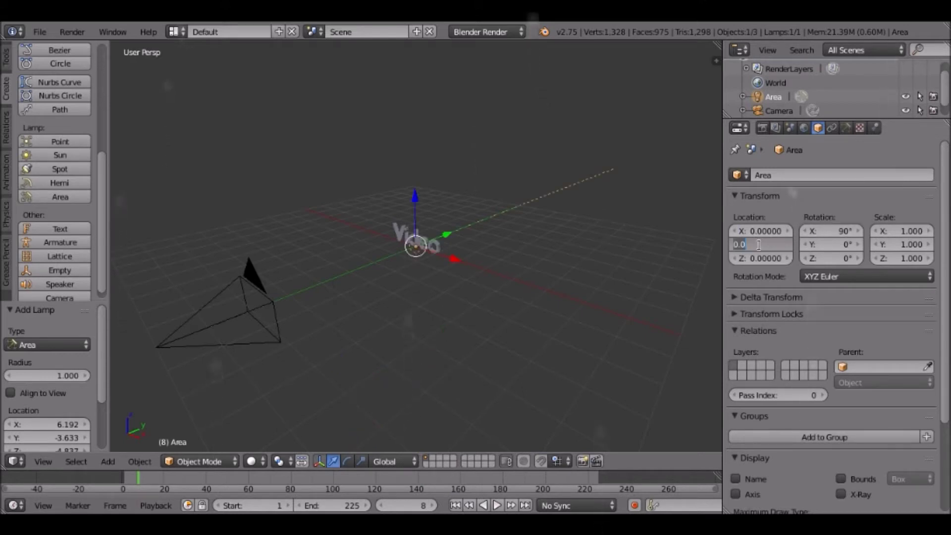
pyautogui.press('Return')
pyautogui.moveTo(497, 206)
pyautogui.mouseDown(button='middle')
pyautogui.moveTo(611, 221)
pyautogui.moveTo(433, 206)
pyautogui.mouseUp(button='middle')
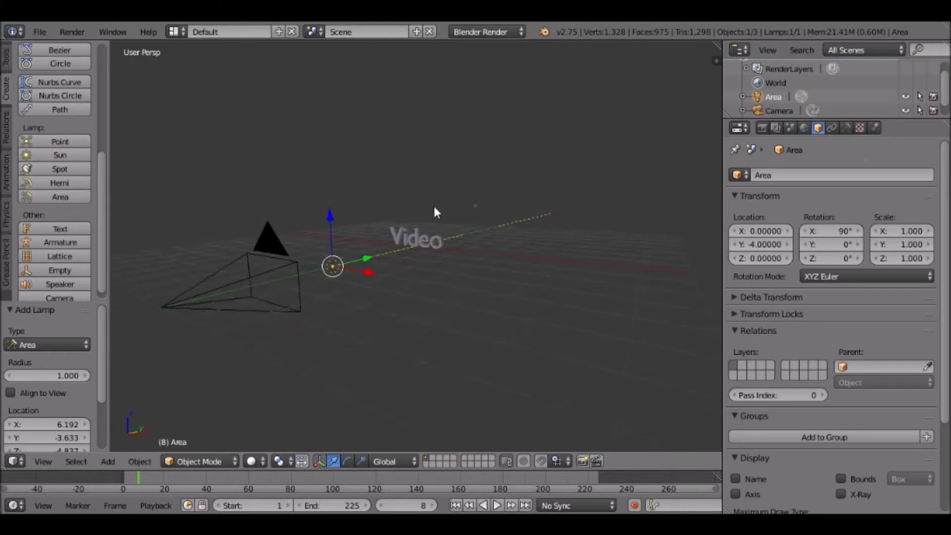
pyautogui.rightClick(415, 244)
pyautogui.moveTo(357, 214)
pyautogui.mouseDown(button='middle')
pyautogui.moveTo(504, 228)
pyautogui.moveTo(446, 224)
pyautogui.moveTo(420, 194)
pyautogui.mouseUp(button='middle')
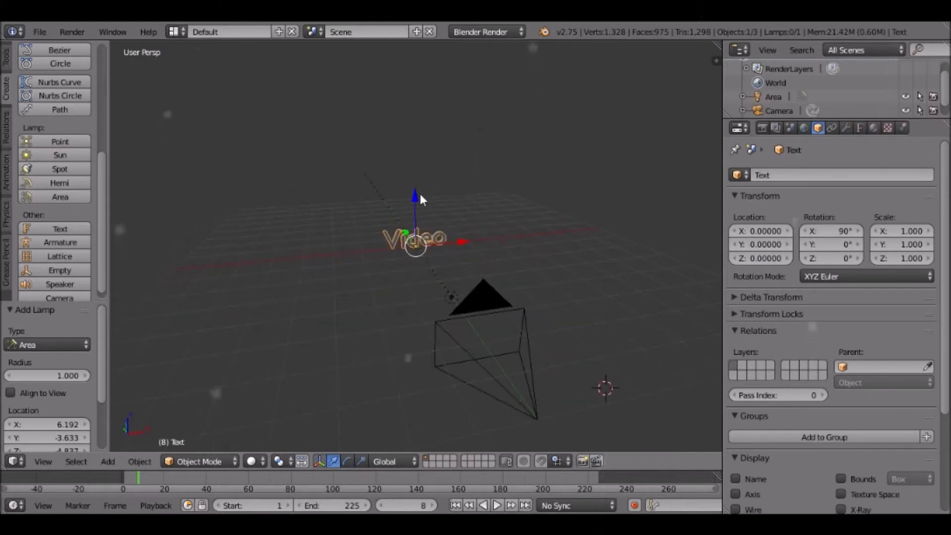
# Create a new material for the Video text with a cyan diffuse colour
pyautogui.scroll(-1, 787, 97)
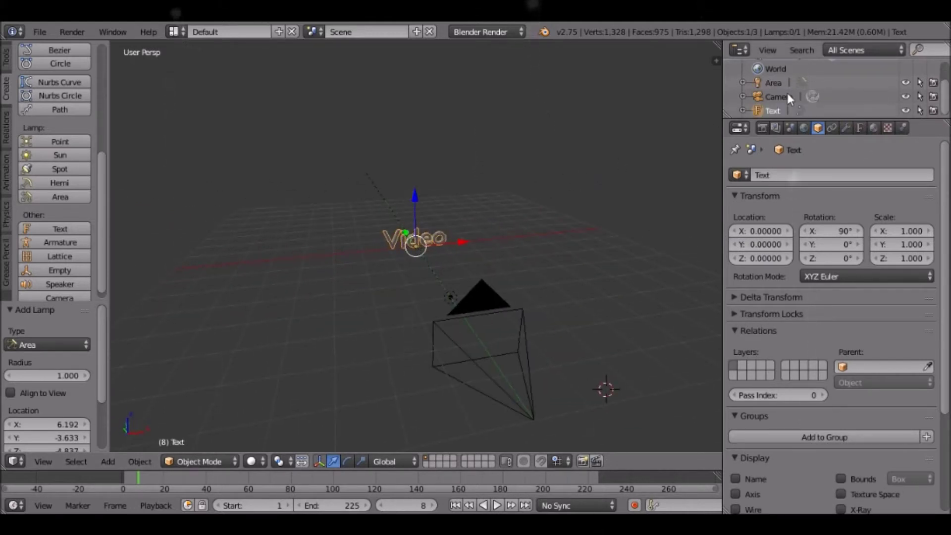
pyautogui.click(872, 131)
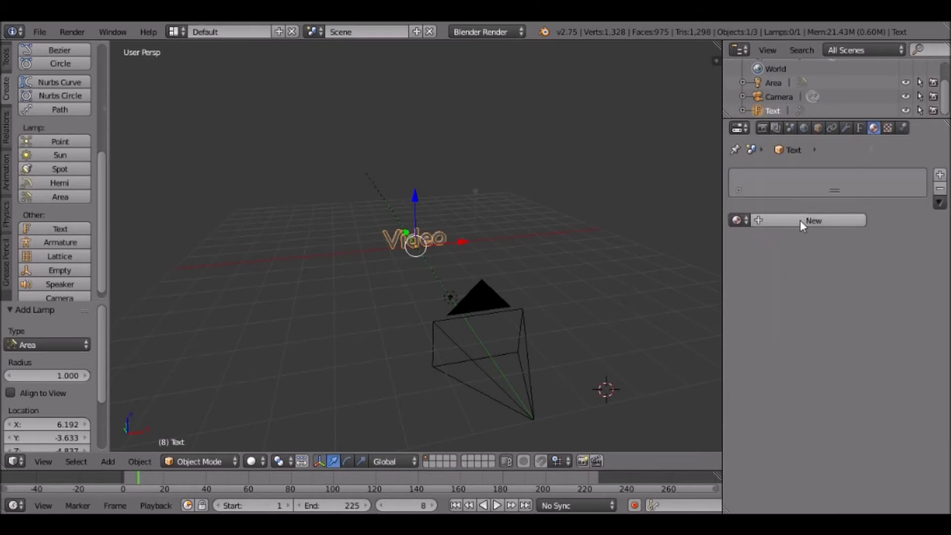
pyautogui.click(798, 220)
pyautogui.moveTo(584, 220)
pyautogui.mouseDown(button='middle')
pyautogui.moveTo(449, 189)
pyautogui.moveTo(519, 186)
pyautogui.mouseUp(button='middle')
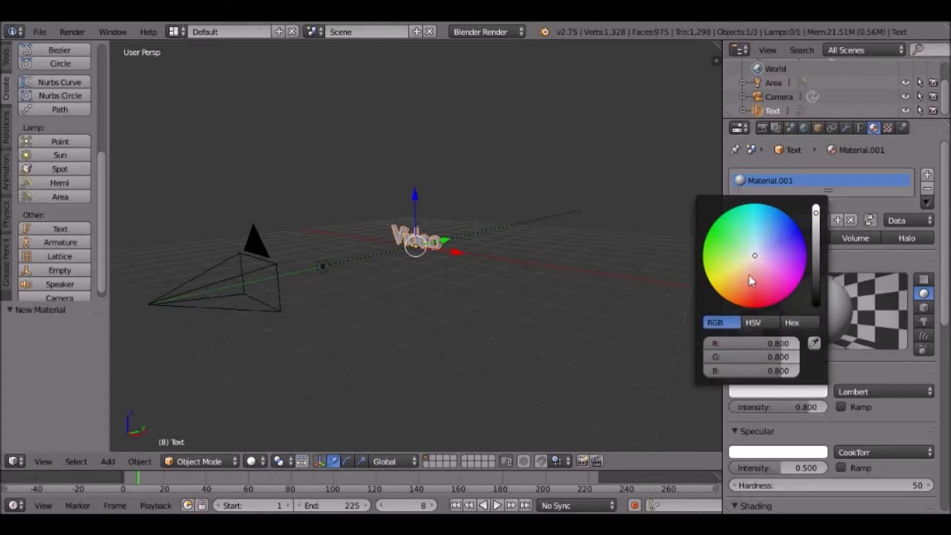
pyautogui.moveTo(747, 286); pyautogui.dragTo(765, 204)
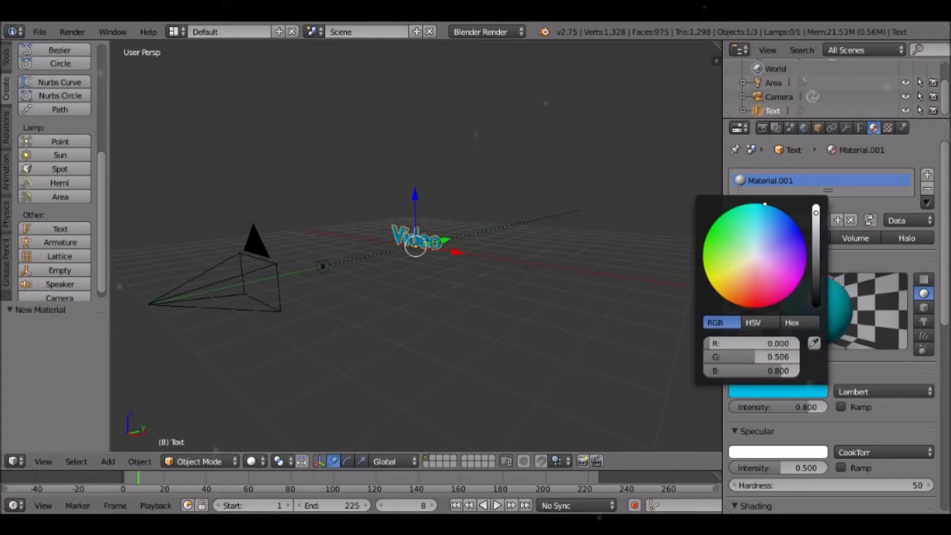
# Enable the diffuse colour ramp and set diffuse intensity to 1.0
pyautogui.click(841, 407)
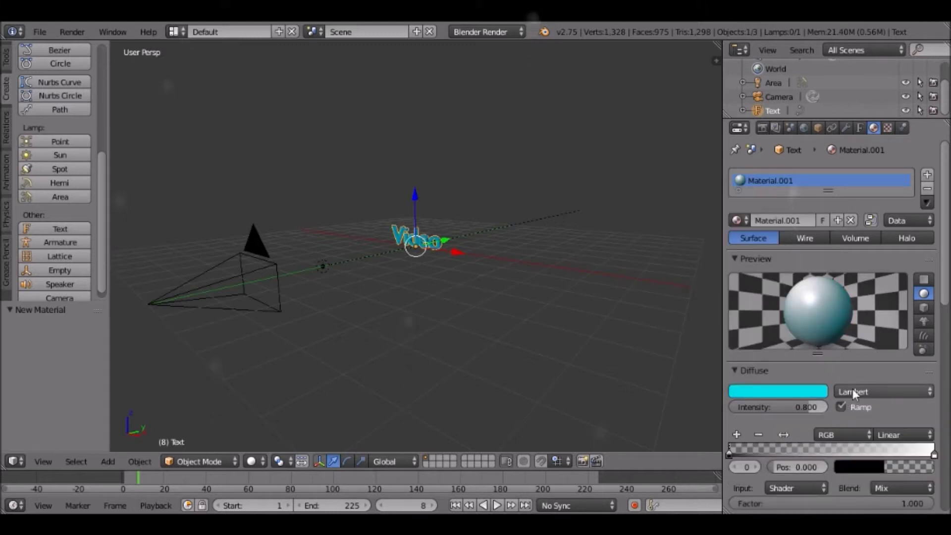
pyautogui.moveTo(812, 407); pyautogui.dragTo(842, 407)
pyautogui.scroll(-5, 792, 431)
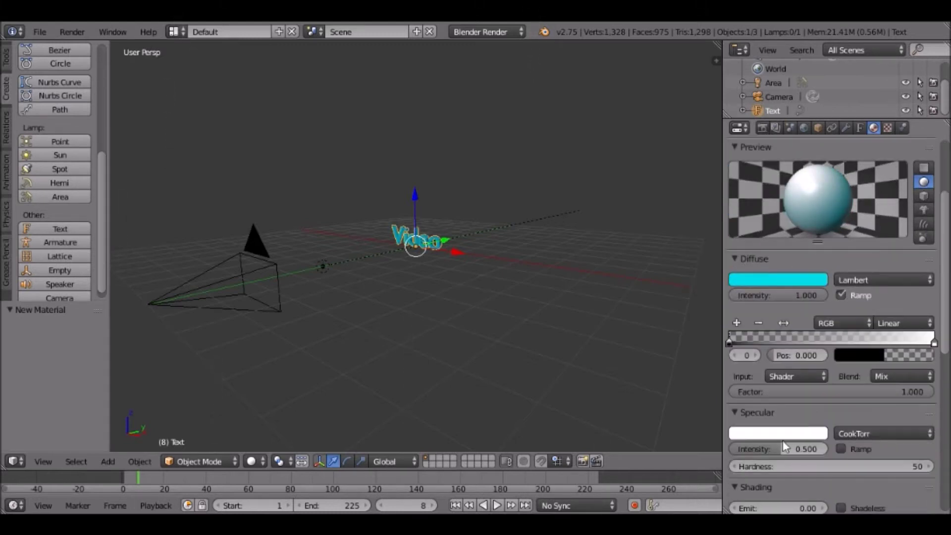
pyautogui.scroll(-4, 823, 446)
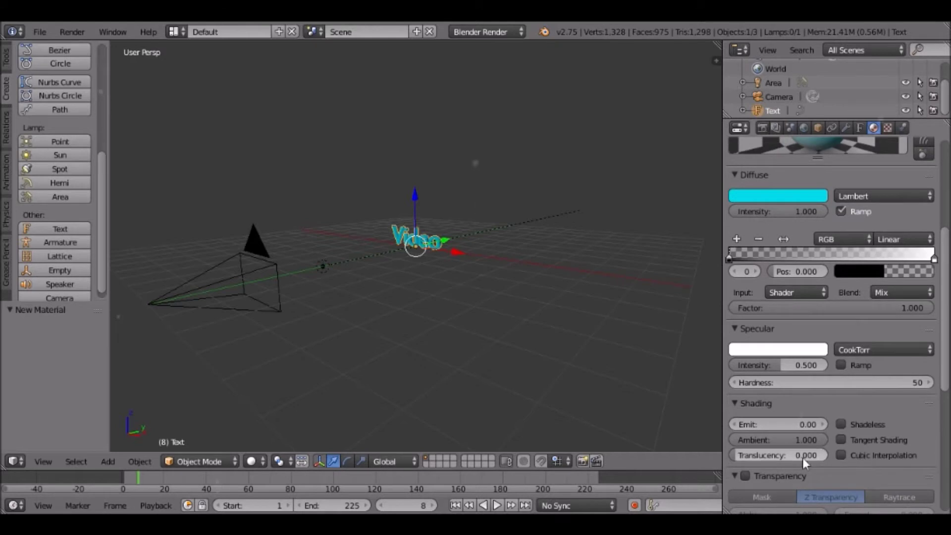
pyautogui.scroll(-2, 782, 454)
pyautogui.scroll(5, 792, 347)
pyautogui.scroll(3, 845, 197)
pyautogui.moveTo(474, 180)
pyautogui.mouseDown(button='middle')
pyautogui.moveTo(564, 194)
pyautogui.moveTo(483, 169)
pyautogui.mouseUp(button='middle')
pyautogui.scroll(5, 49, 114)
# Add a plane and set its X and Y location to 0
pyautogui.click(53, 87)
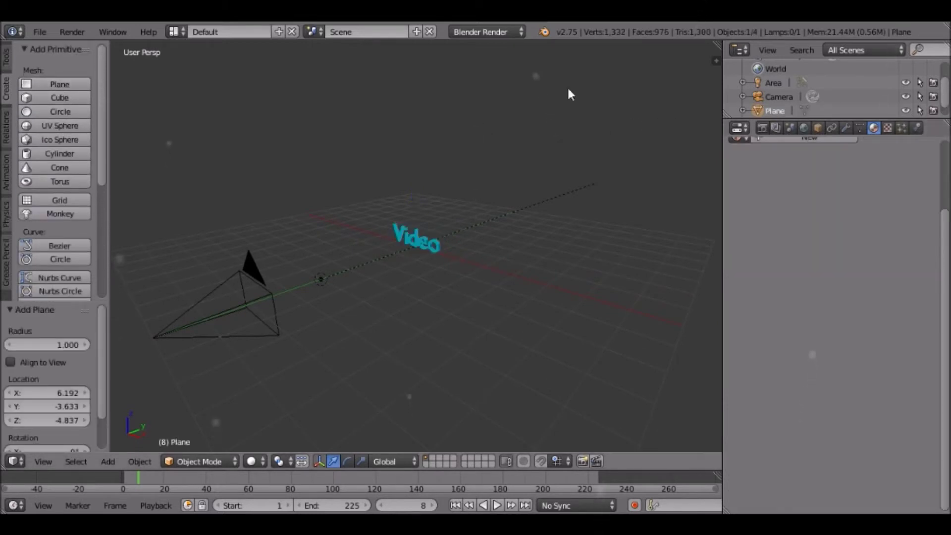
pyautogui.click(817, 128)
pyautogui.click(763, 231)
pyautogui.write('0')
pyautogui.press('Tab')
pyautogui.press('Tab')
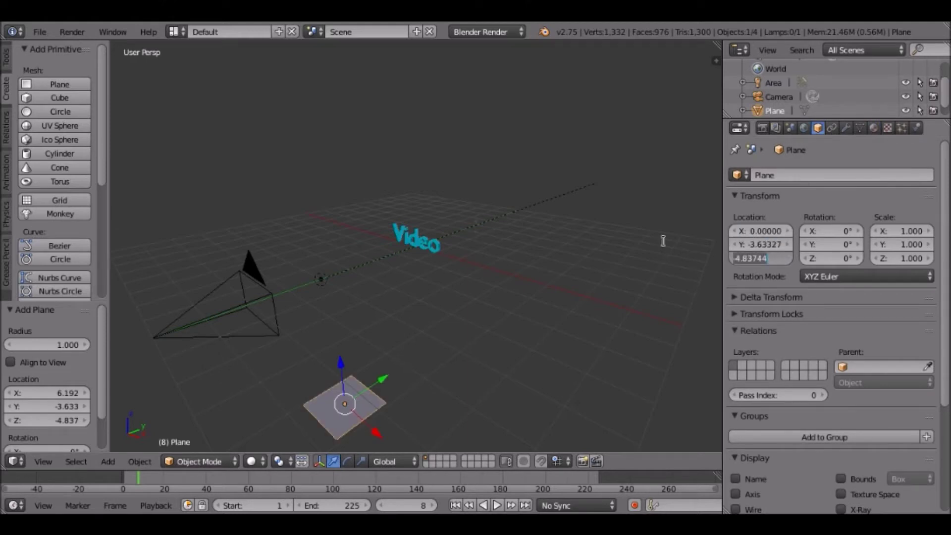
pyautogui.write('0')
pyautogui.press('Return')
pyautogui.press('Return')
pyautogui.press('Return')
# Lower the plane to Z location -0.06, just beneath the text
pyautogui.moveTo(501, 239); pyautogui.dragTo(554, 242, button='middle')
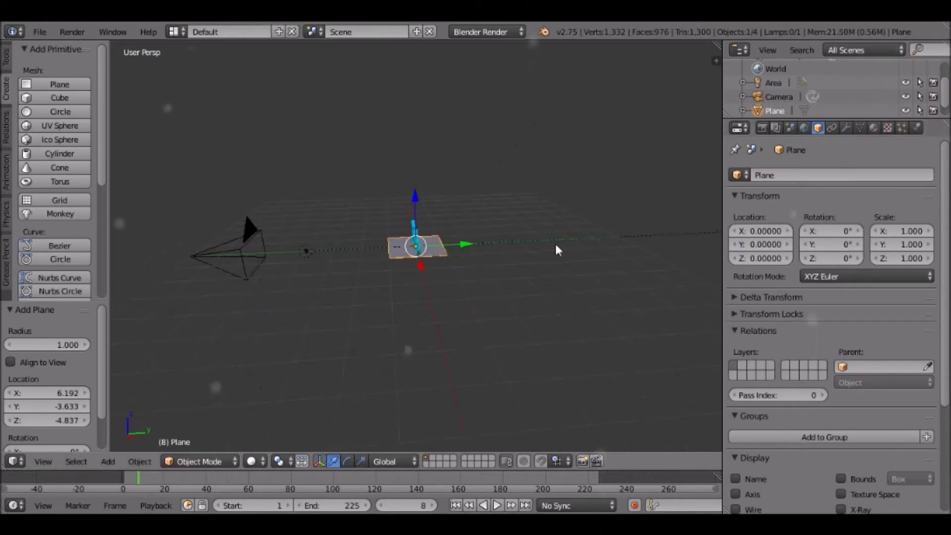
pyautogui.moveTo(762, 259); pyautogui.dragTo(757, 260)
pyautogui.click(756, 260)
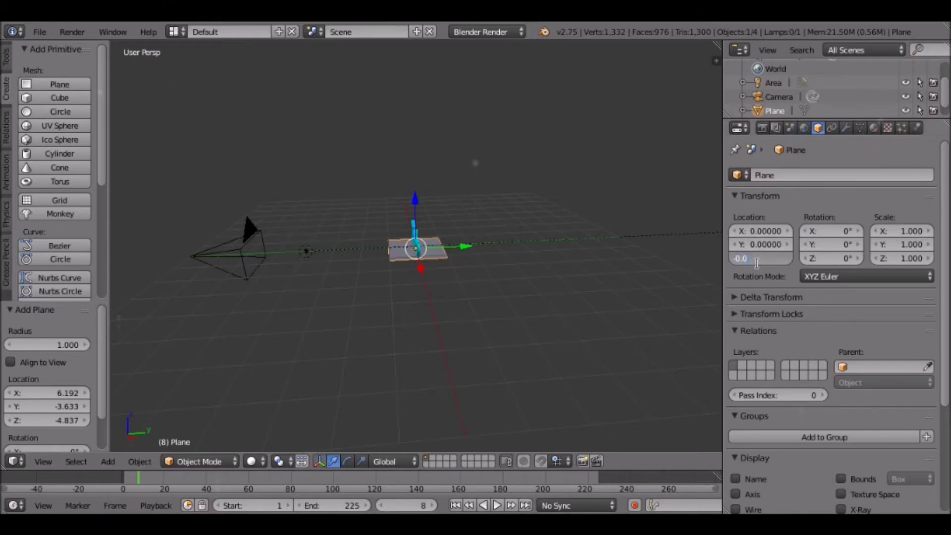
pyautogui.write('6')
pyautogui.press('Return')
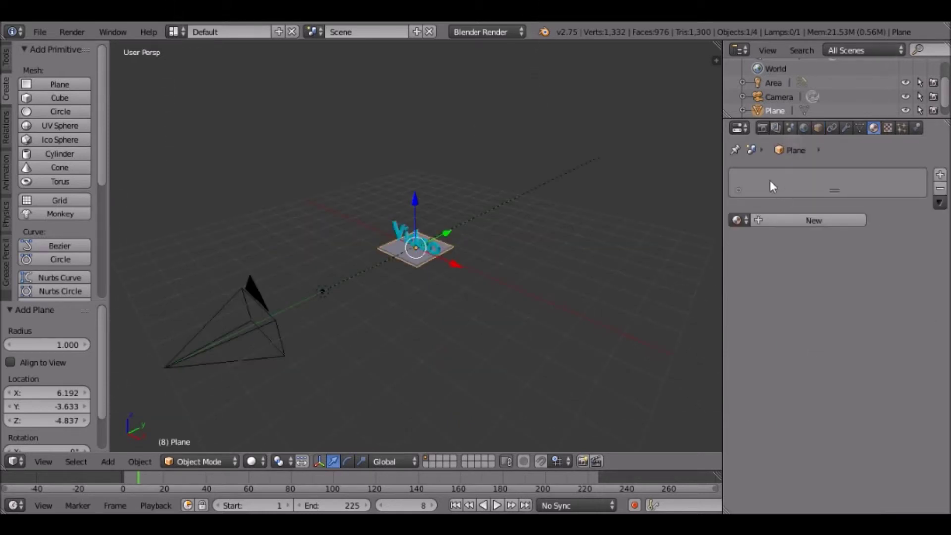
# Give the plane a new Halo material coloured magenta
pyautogui.click(790, 215)
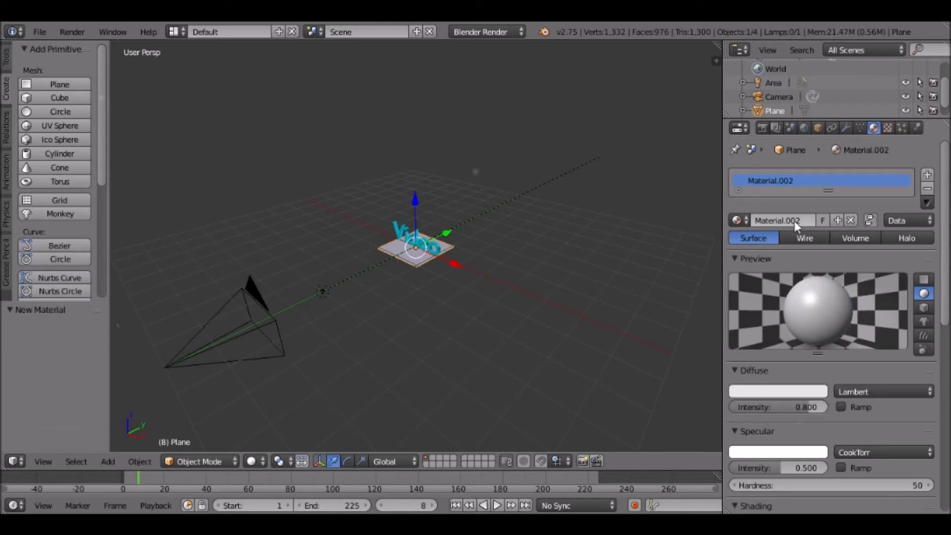
pyautogui.click(905, 241)
pyautogui.moveTo(547, 265); pyautogui.dragTo(634, 267, button='middle')
pyautogui.click(763, 406)
pyautogui.click(794, 305)
# Set the plane's halo size to 0.100
pyautogui.click(845, 391)
pyautogui.write('0.100')
pyautogui.press('Return')
pyautogui.click(929, 392)
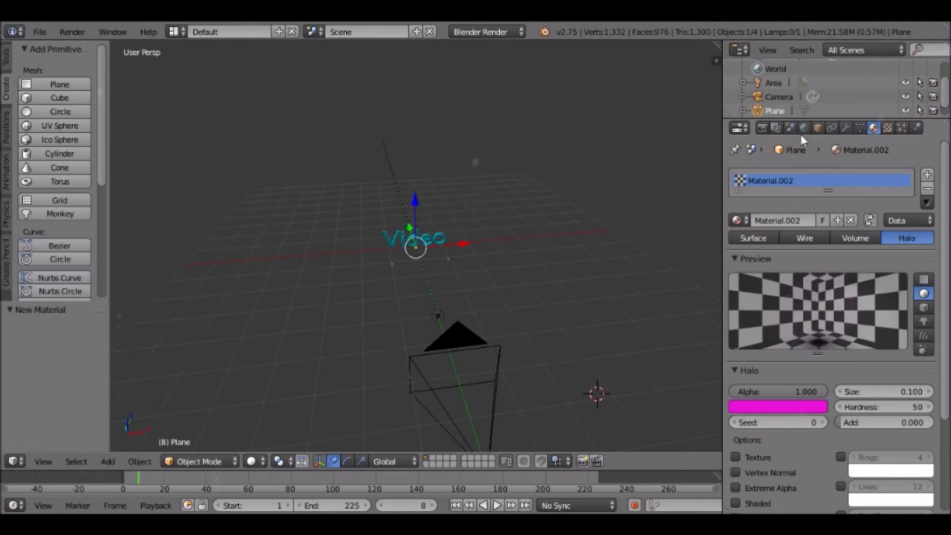
pyautogui.moveTo(570, 177)
pyautogui.mouseDown(button='middle')
pyautogui.moveTo(479, 213)
pyautogui.moveTo(458, 210)
pyautogui.mouseUp(button='middle')
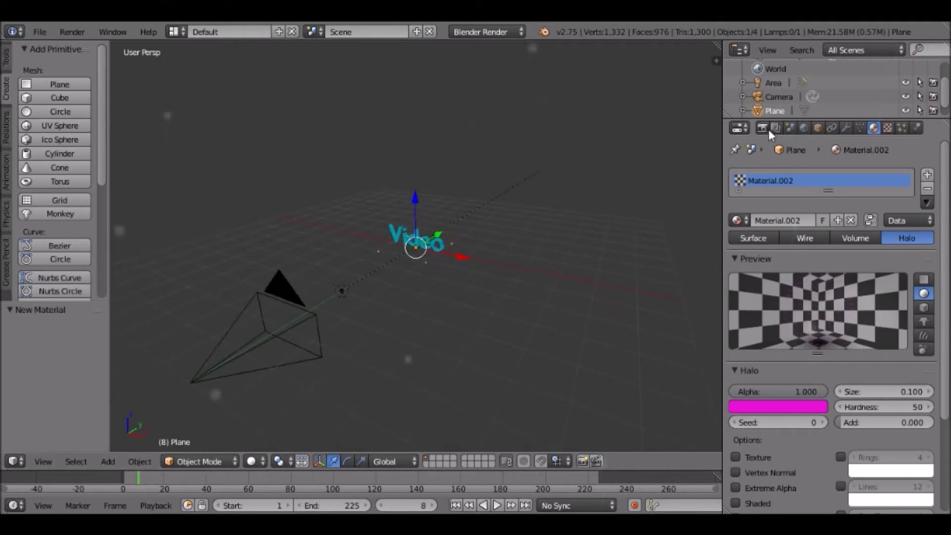
pyautogui.click(846, 129)
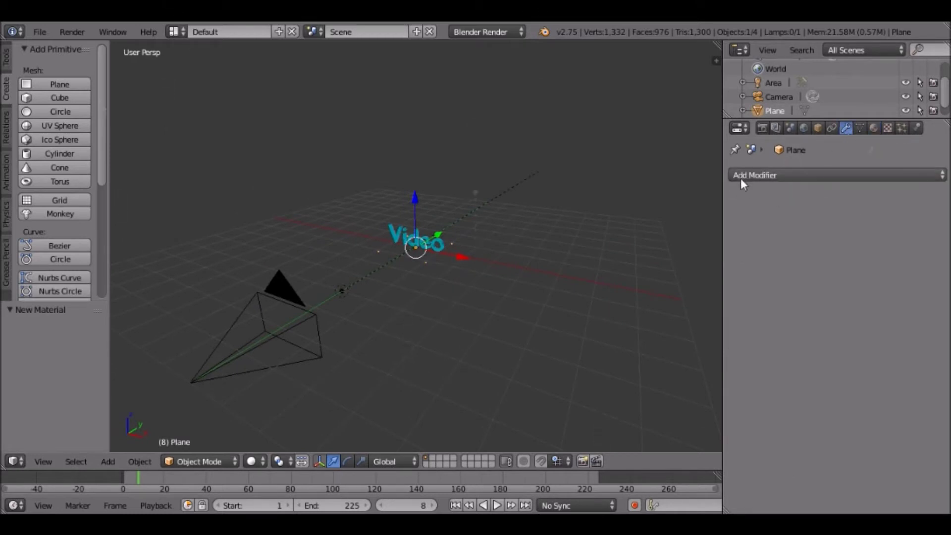
# Add an Ocean modifier with wind velocity 31.3, choppiness 0.01, scale 5.5 and alignment 1
pyautogui.click(741, 178)
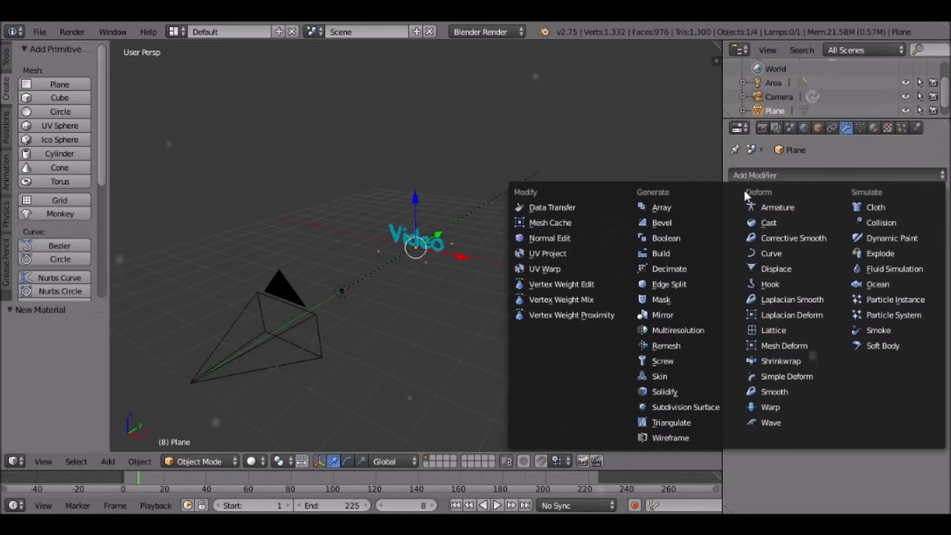
pyautogui.click(868, 283)
pyautogui.moveTo(569, 270)
pyautogui.mouseDown(button='middle')
pyautogui.moveTo(713, 262)
pyautogui.moveTo(562, 303)
pyautogui.moveTo(446, 277)
pyautogui.mouseUp(button='middle')
pyautogui.moveTo(779, 385); pyautogui.dragTo(798, 384)
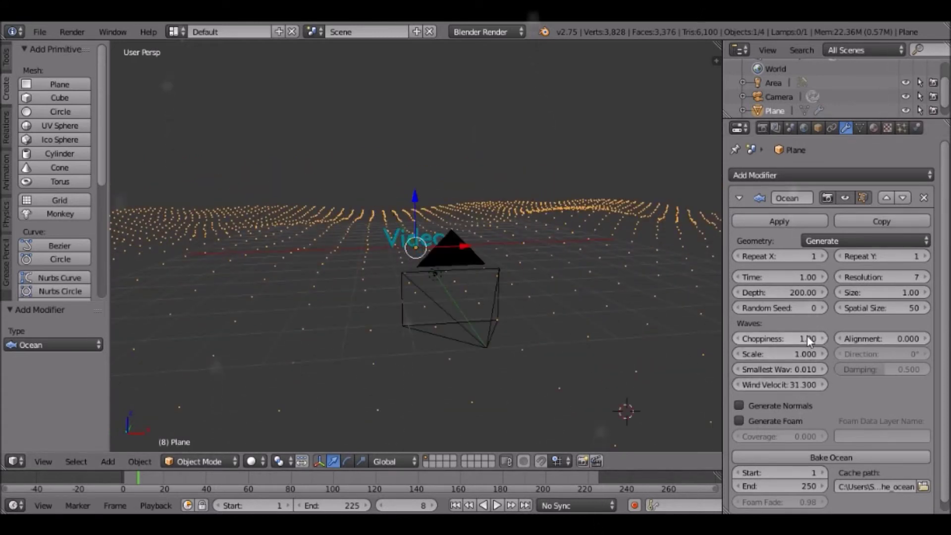
pyautogui.moveTo(780, 339)
pyautogui.mouseDown()
pyautogui.moveTo(817, 339)
pyautogui.moveTo(783, 339)
pyautogui.mouseUp()
pyautogui.moveTo(805, 369)
pyautogui.mouseDown()
pyautogui.moveTo(792, 369)
pyautogui.moveTo(877, 344)
pyautogui.mouseUp()
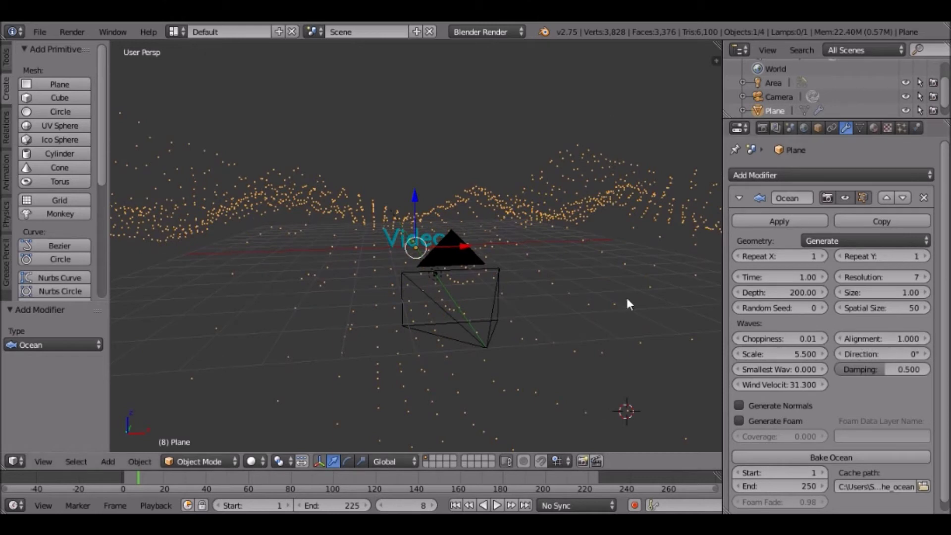
pyautogui.moveTo(694, 311); pyautogui.dragTo(500, 283, button='middle')
pyautogui.click(72, 31)
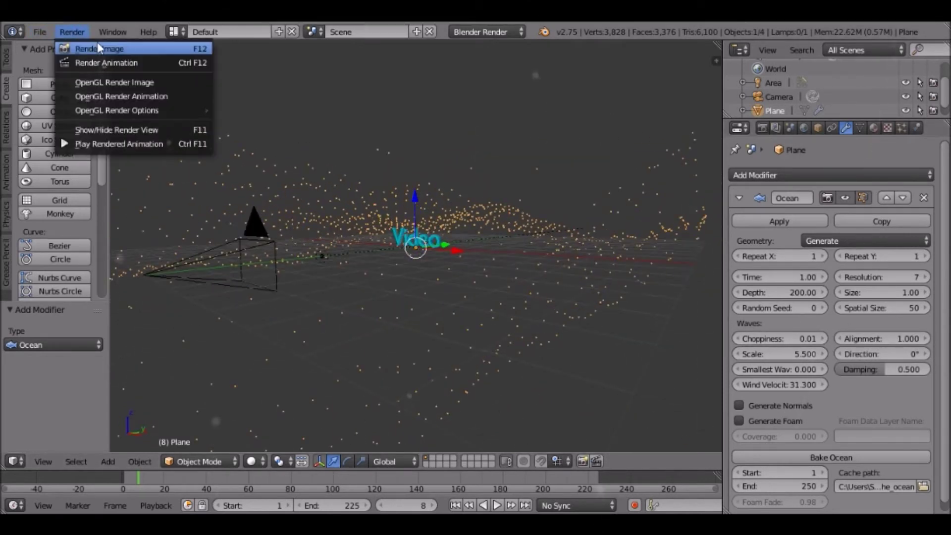
# Render a test image, then raise the Video text to Z 0.922
pyautogui.click(96, 49)
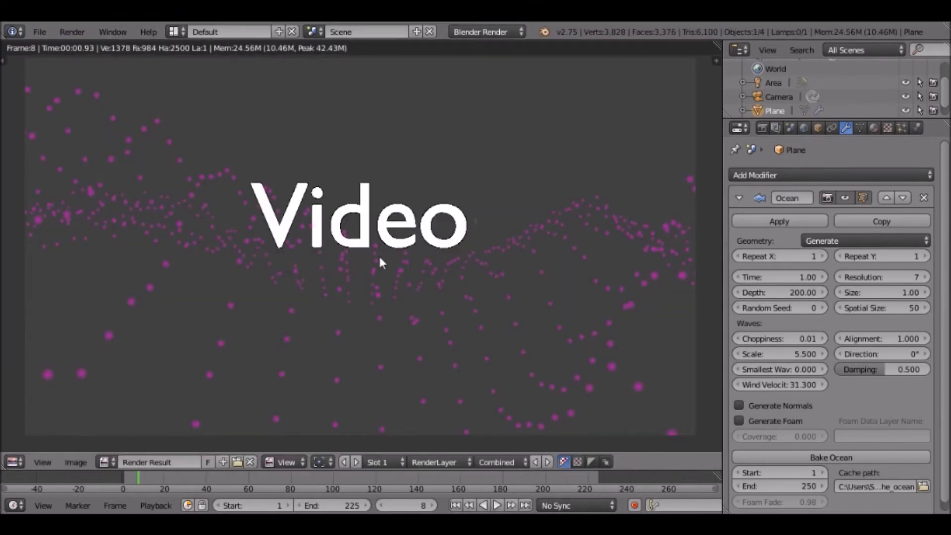
pyautogui.press('Escape')
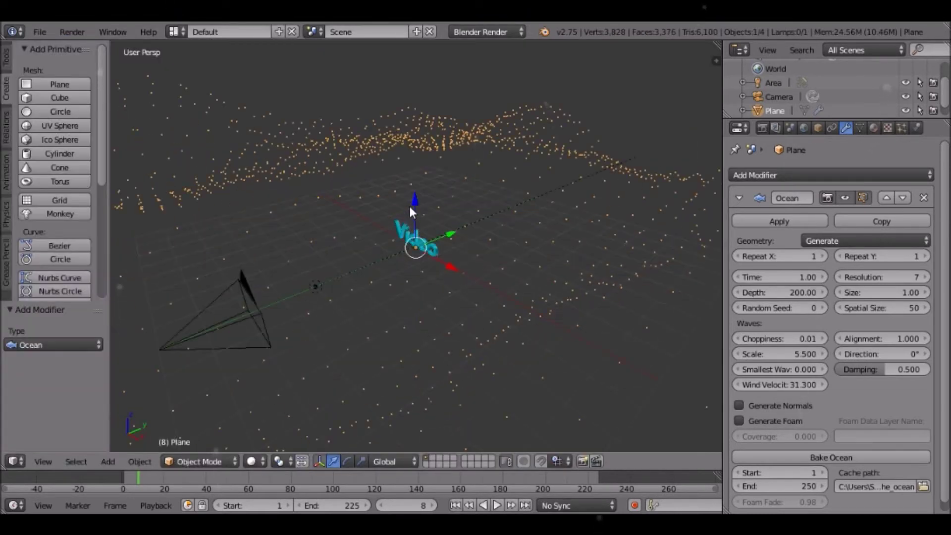
pyautogui.moveTo(410, 213); pyautogui.dragTo(408, 183)
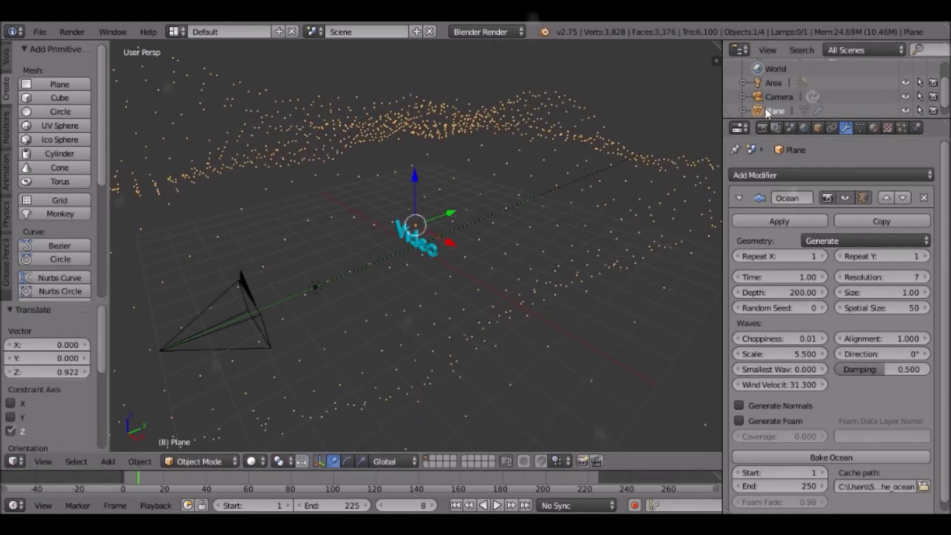
# Enlarge the plane's halo size to 0.300 and render another test image
pyautogui.click(862, 128)
pyautogui.click(928, 391)
pyautogui.click(929, 392)
pyautogui.click(72, 32)
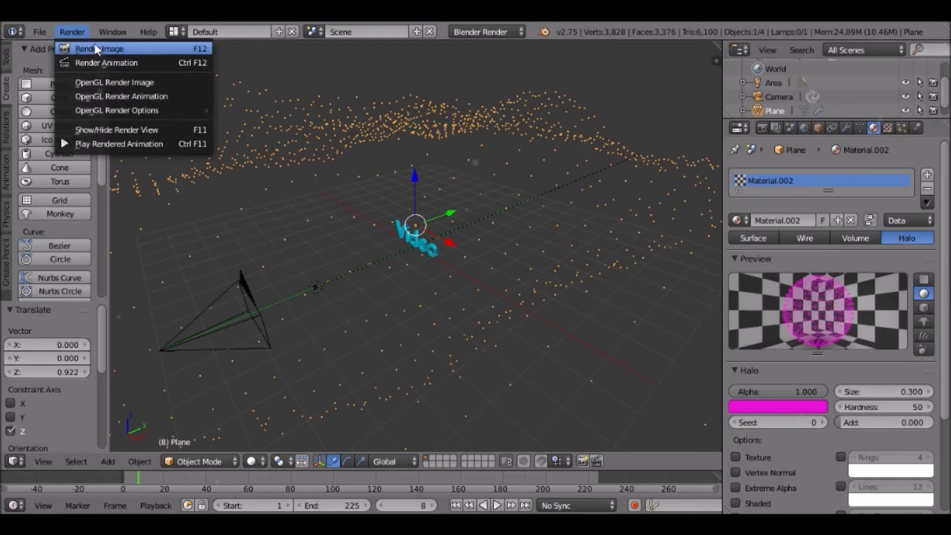
pyautogui.click(96, 43)
pyautogui.press('Escape')
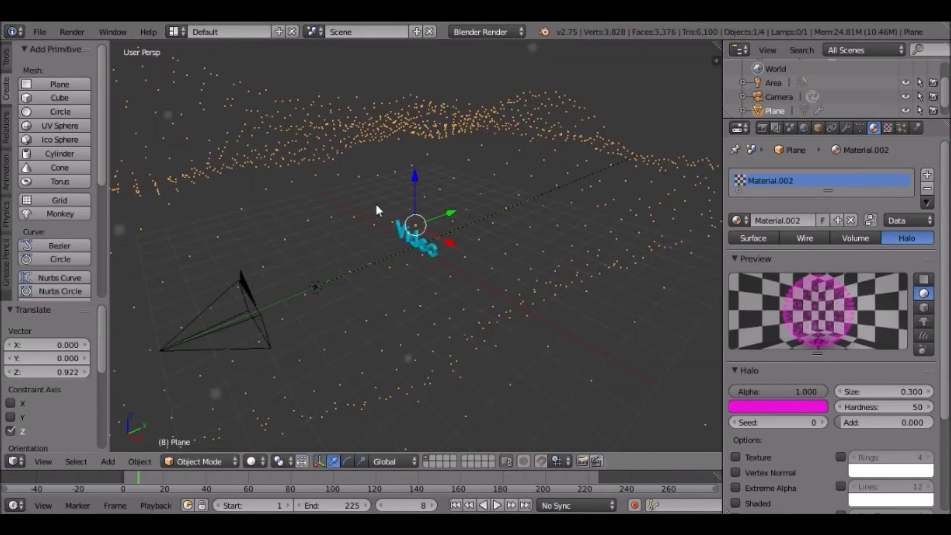
# Enable Paper Sky, Blend Sky and Real Sky in the World settings
pyautogui.click(804, 130)
pyautogui.click(735, 328)
pyautogui.click(818, 327)
pyautogui.click(878, 327)
# Set the horizon colour to deep navy and the zenith to near-black
pyautogui.click(766, 364)
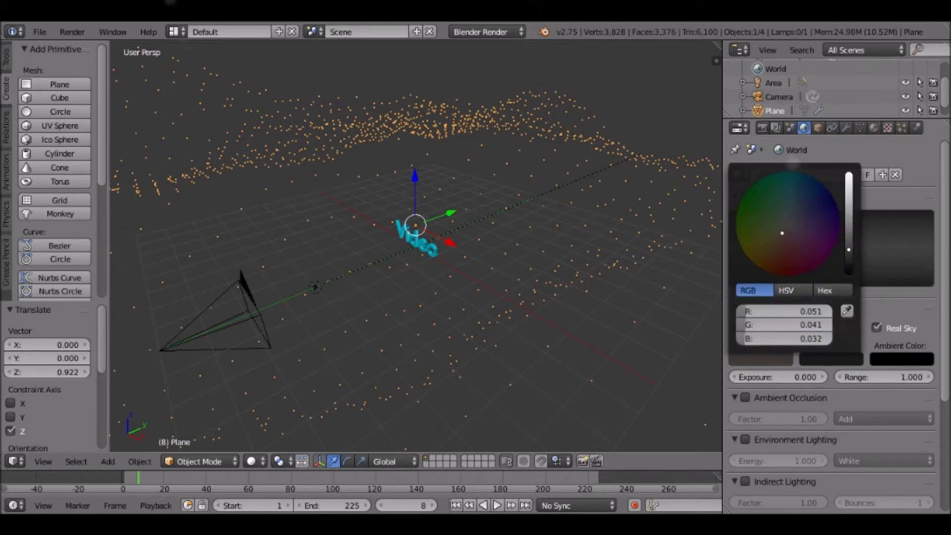
pyautogui.moveTo(819, 213); pyautogui.dragTo(833, 197)
pyautogui.moveTo(848, 251)
pyautogui.mouseDown()
pyautogui.moveTo(849, 174)
pyautogui.moveTo(849, 248)
pyautogui.mouseUp()
pyautogui.click(837, 212)
pyautogui.click(824, 358)
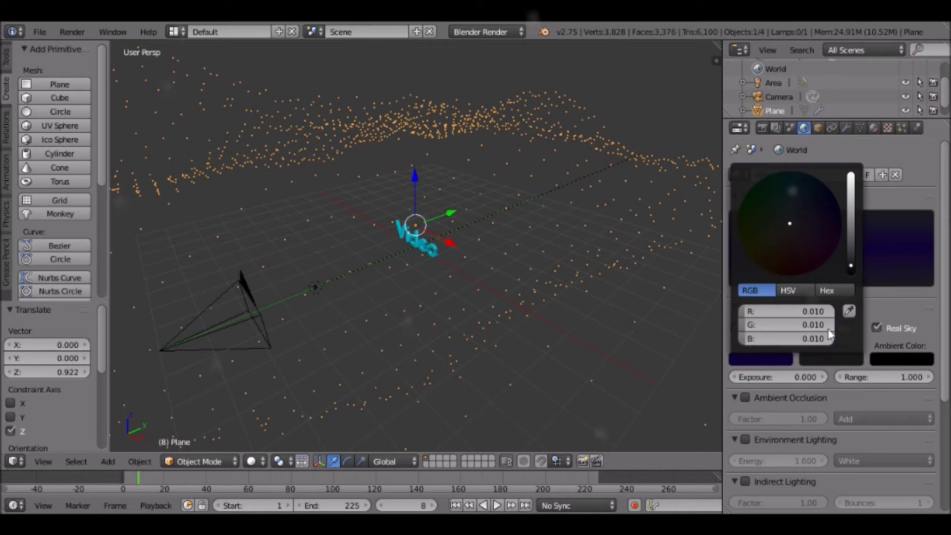
pyautogui.moveTo(806, 230); pyautogui.dragTo(830, 214)
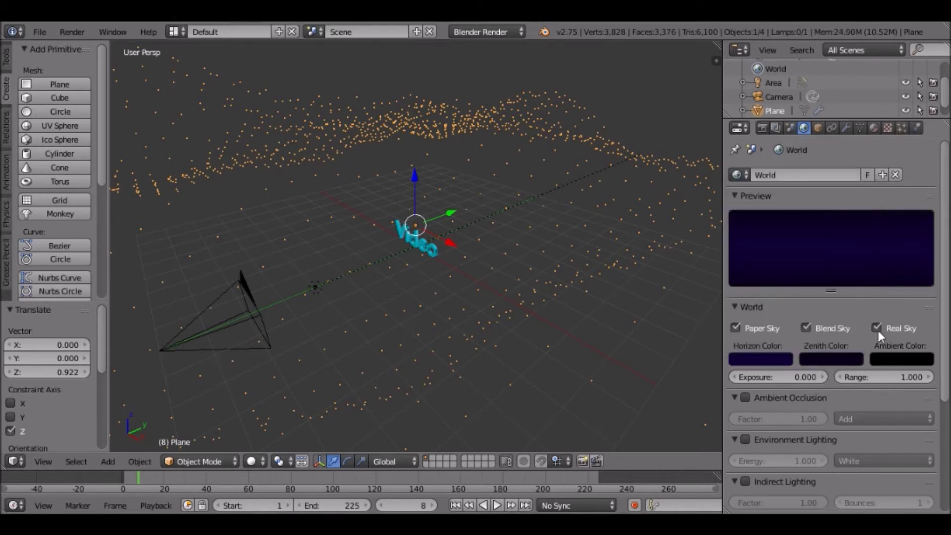
pyautogui.click(848, 353)
pyautogui.moveTo(850, 265); pyautogui.dragTo(850, 270)
# Look through the scene camera using Numpad 0 and the View menu's Camera option
pyautogui.press('KP_0')
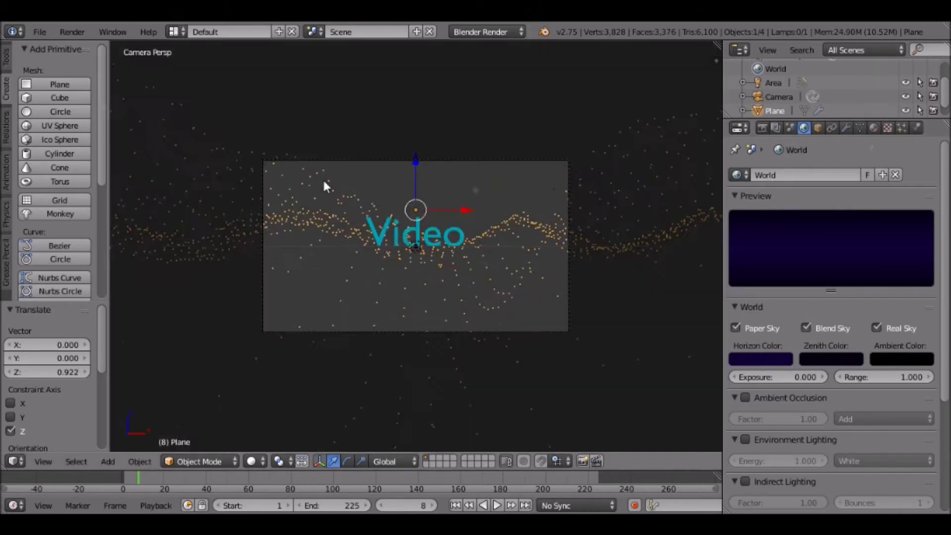
pyautogui.scroll(-3, 404, 206)
pyautogui.scroll(6, 410, 246)
pyautogui.scroll(-5, 414, 253)
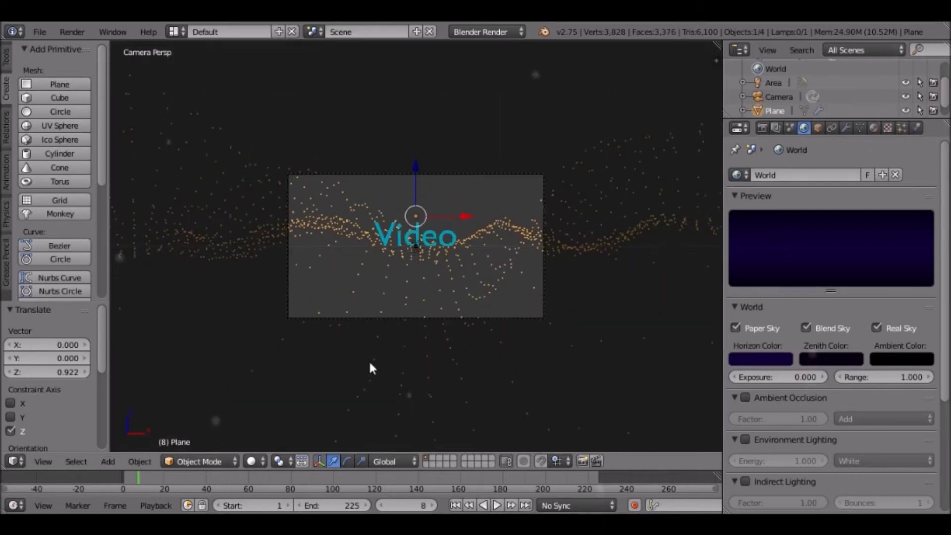
pyautogui.moveTo(394, 275)
pyautogui.mouseDown(button='middle')
pyautogui.moveTo(413, 248)
pyautogui.moveTo(230, 311)
pyautogui.moveTo(96, 468)
pyautogui.mouseUp(button='middle')
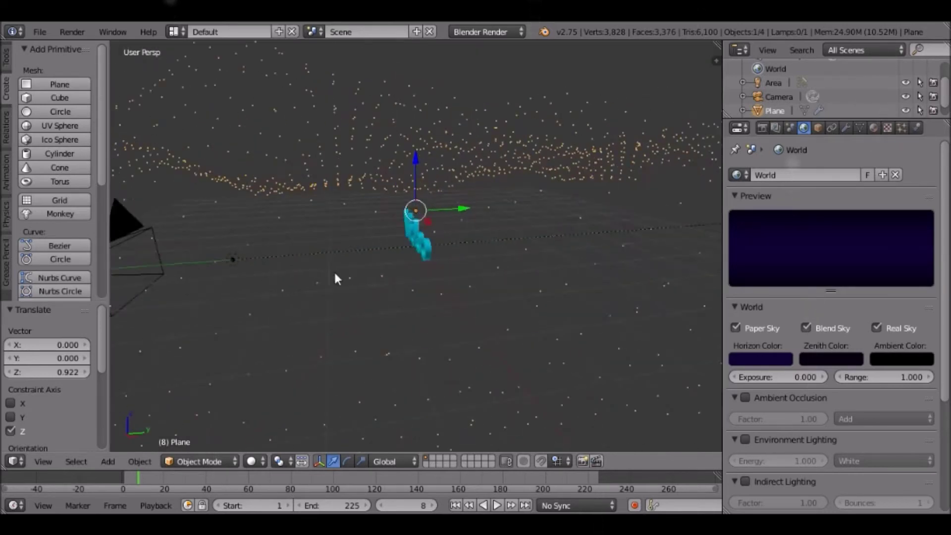
pyautogui.moveTo(38, 460)
pyautogui.mouseDown(button='middle')
pyautogui.moveTo(255, 303)
pyautogui.moveTo(39, 463)
pyautogui.mouseUp(button='middle')
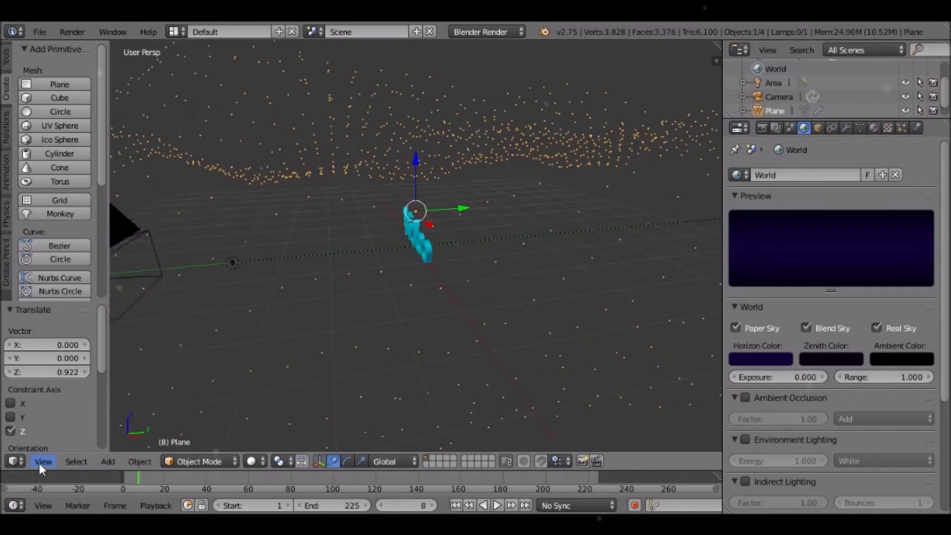
pyautogui.click(39, 461)
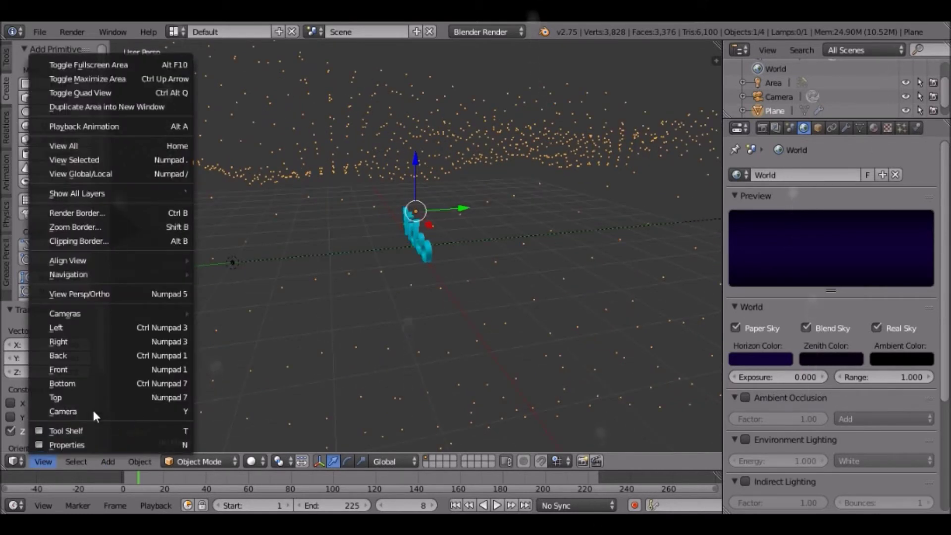
pyautogui.click(63, 412)
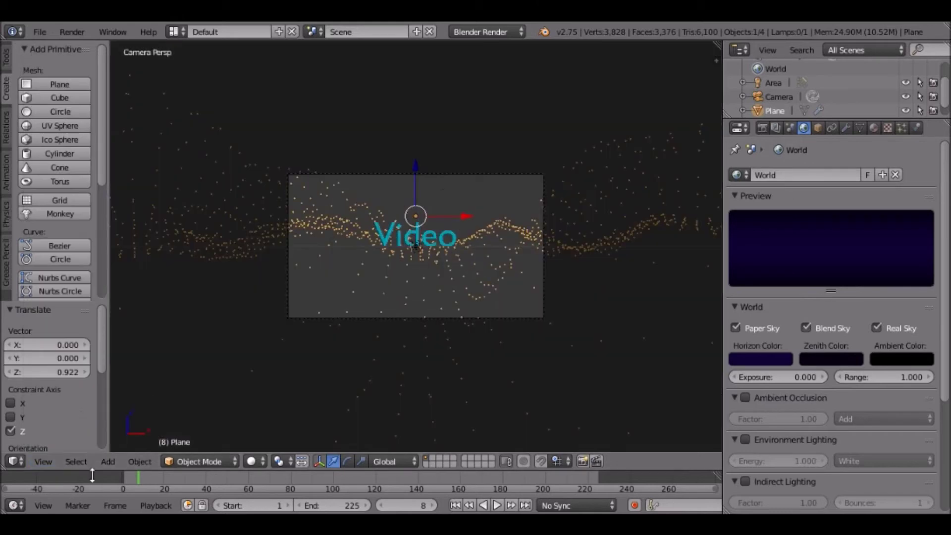
pyautogui.click(43, 461)
pyautogui.rightClick(87, 411)
pyautogui.click(88, 411)
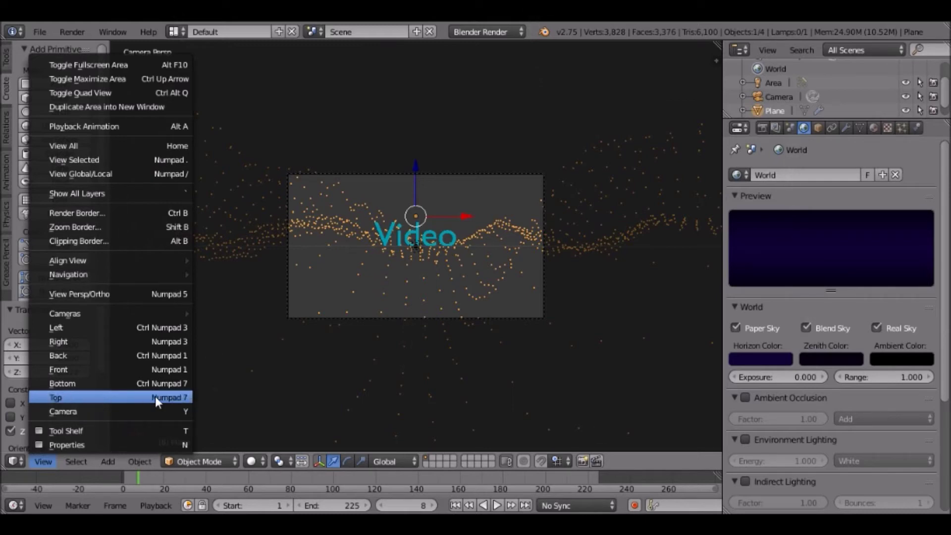
# Select the camera and show its location 0, -8, 0 and 90° X rotation
pyautogui.moveTo(359, 319); pyautogui.dragTo(159, 228, button='middle')
pyautogui.rightClick(158, 228)
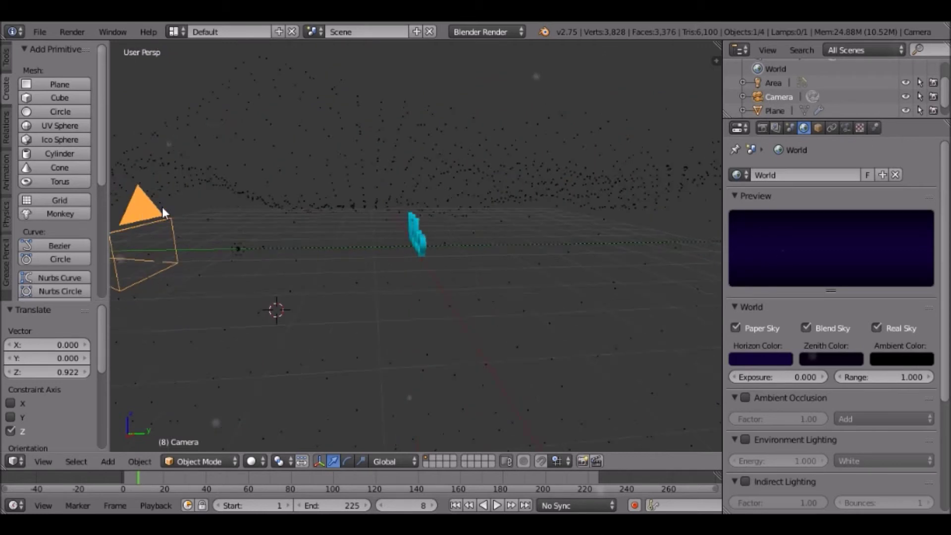
pyautogui.press('KP_0')
pyautogui.click(818, 128)
pyautogui.scroll(3, 539, 265)
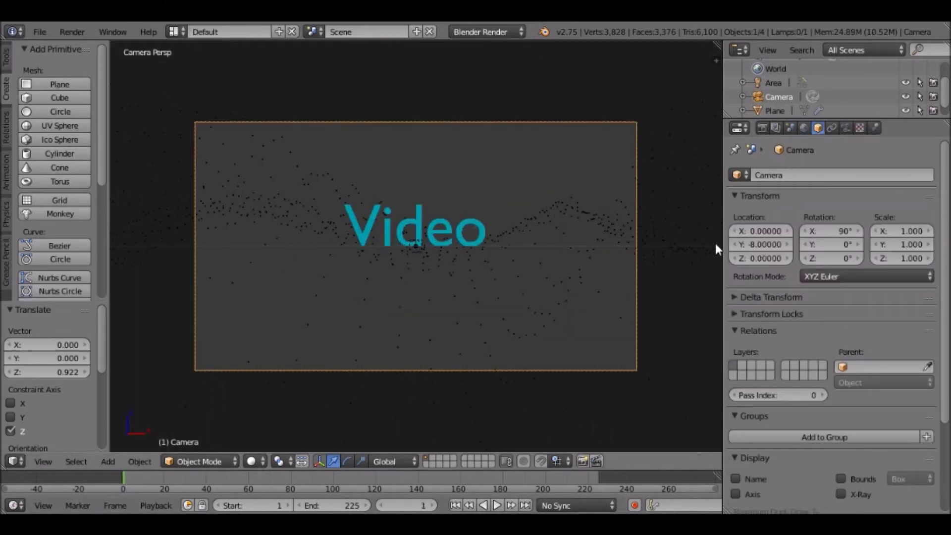
# Keyframe the camera's starting location and rotation, then preview the animation
pyautogui.rightClick(766, 243)
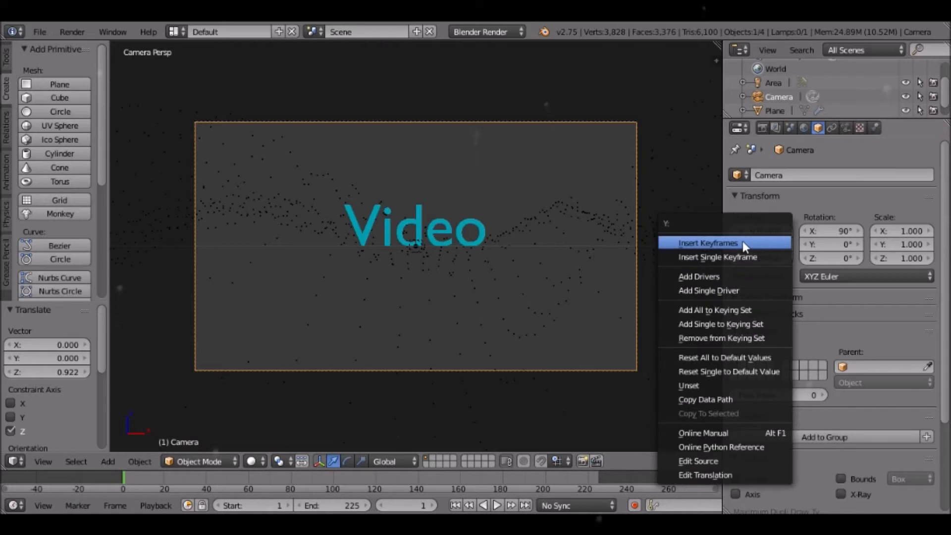
pyautogui.click(742, 242)
pyautogui.rightClick(825, 244)
pyautogui.click(827, 245)
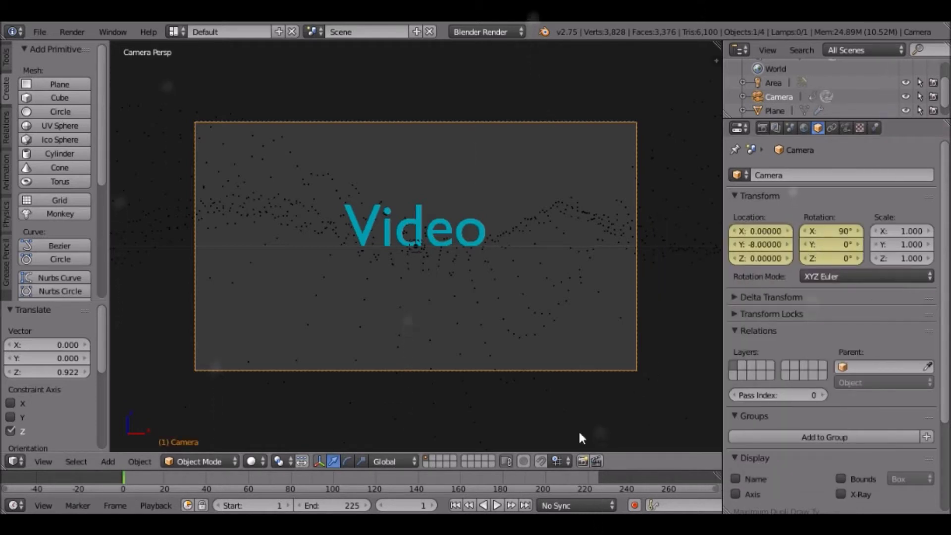
pyautogui.click(653, 477)
pyautogui.click(496, 505)
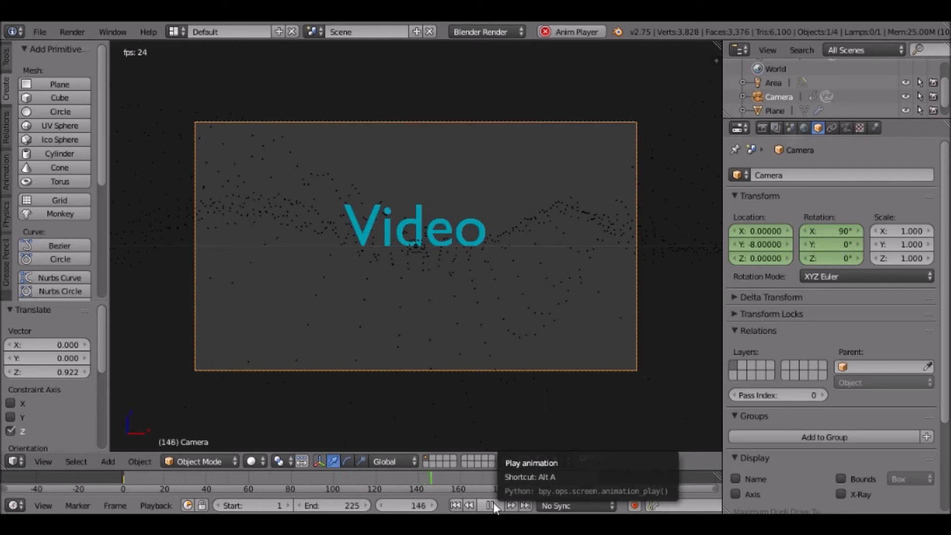
pyautogui.click(494, 505)
pyautogui.click(436, 476)
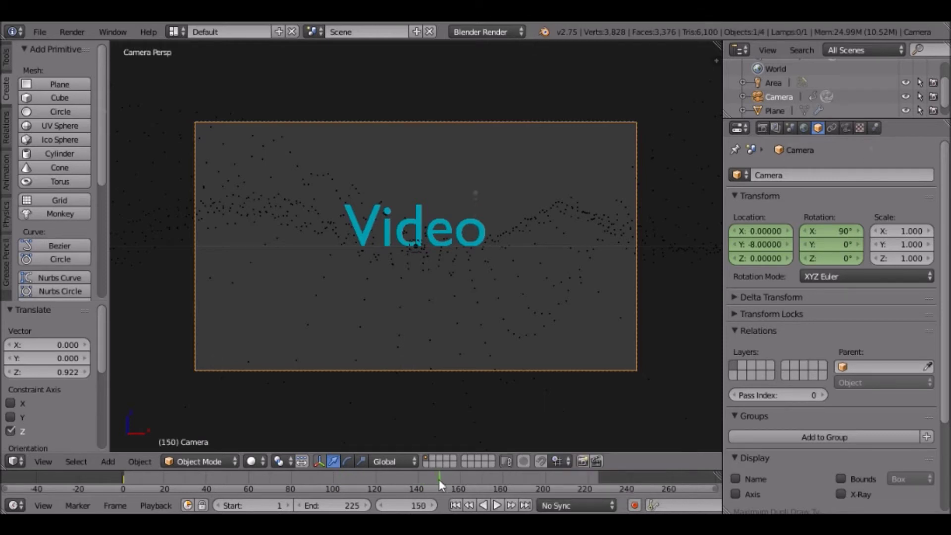
# Set the camera's Y location to -30 and Y rotation to 1080°
pyautogui.click(759, 247)
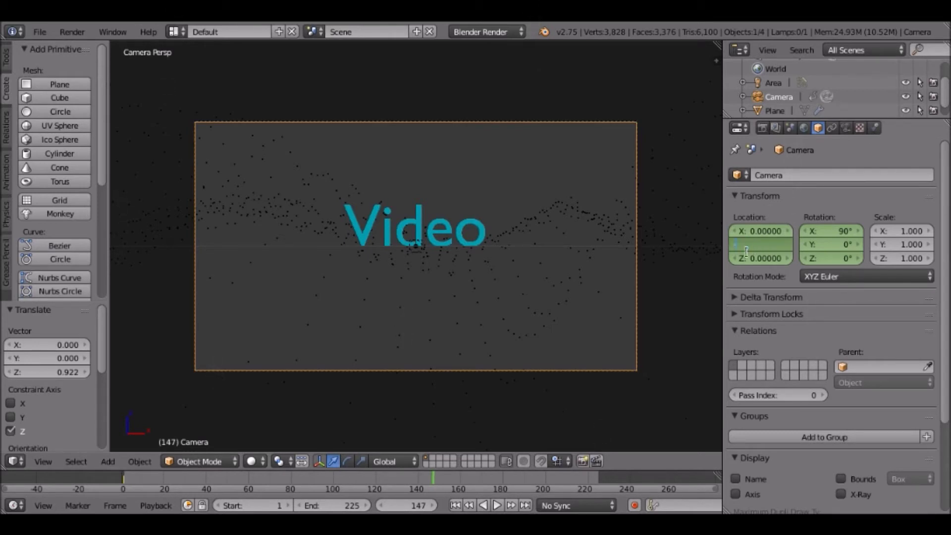
pyautogui.write('-30')
pyautogui.press('Return')
pyautogui.click(833, 242)
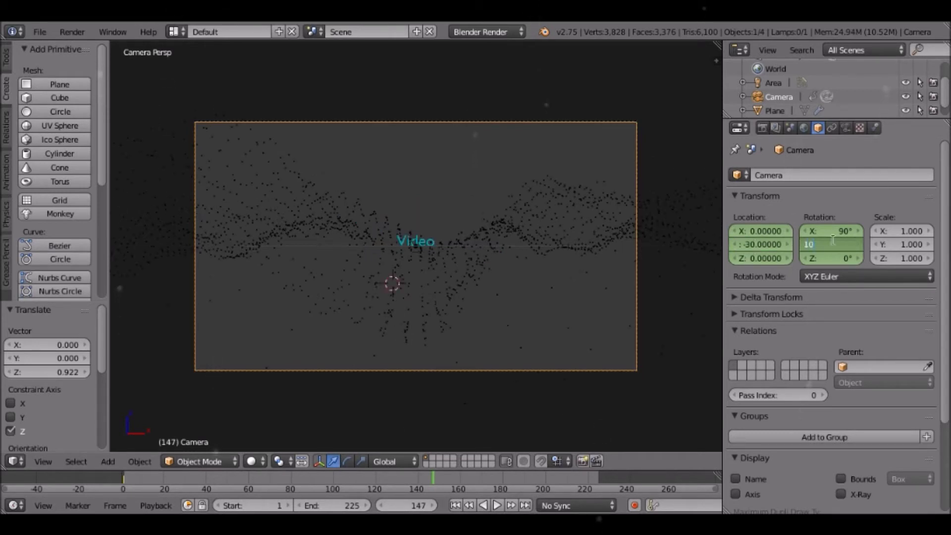
pyautogui.write('80')
pyautogui.press('Return')
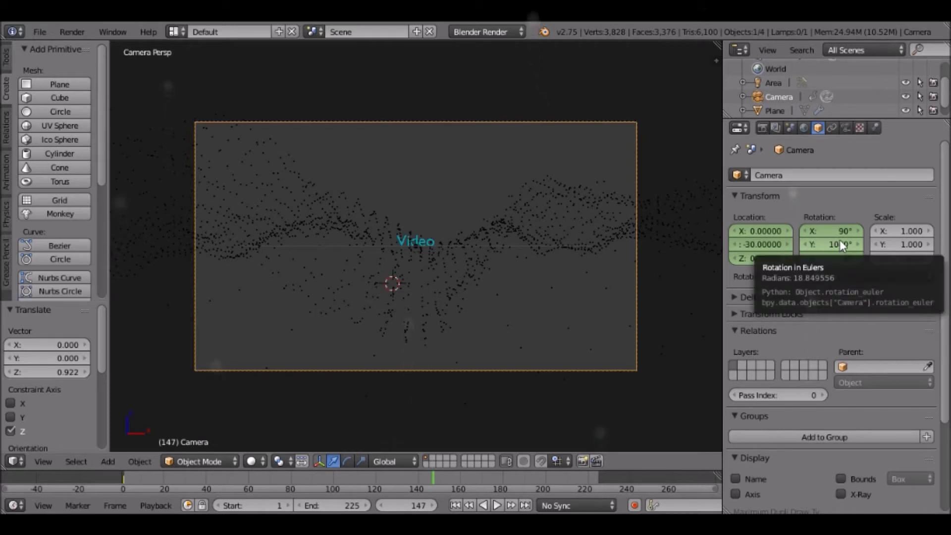
# At frame 152, move the camera to Y -3, roll it slightly, and keyframe location and rotation
pyautogui.click(439, 482)
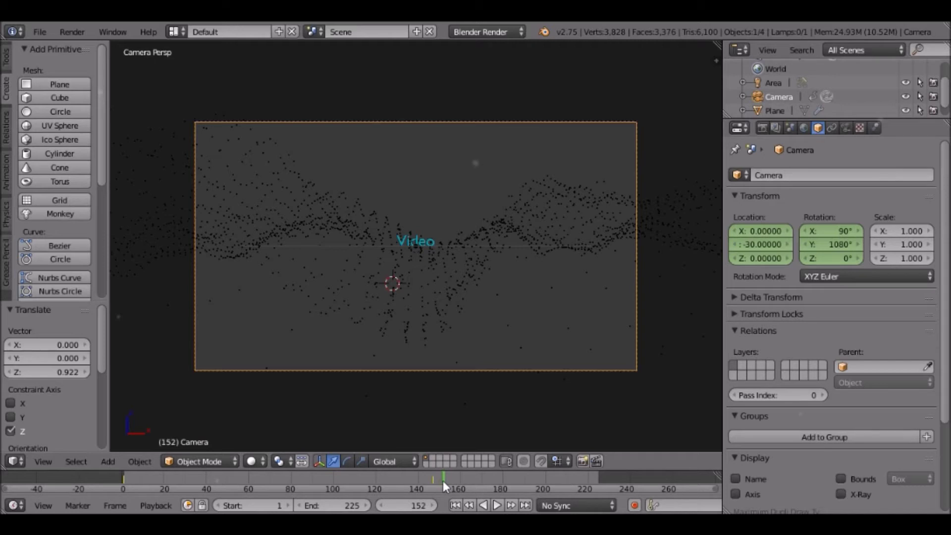
pyautogui.click(758, 244)
pyautogui.write('-2')
pyautogui.press('Return')
pyautogui.click(758, 244)
pyautogui.press('Return')
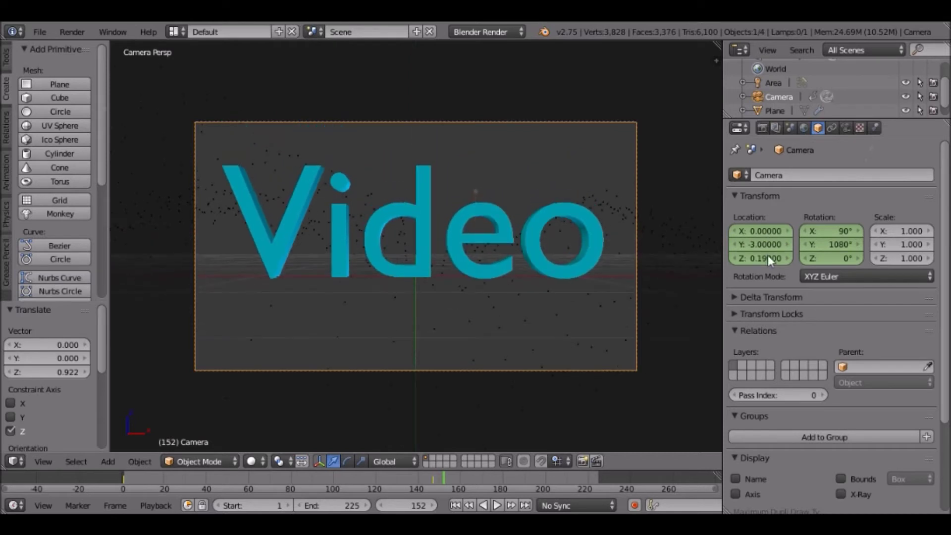
pyautogui.moveTo(832, 244); pyautogui.dragTo(825, 244)
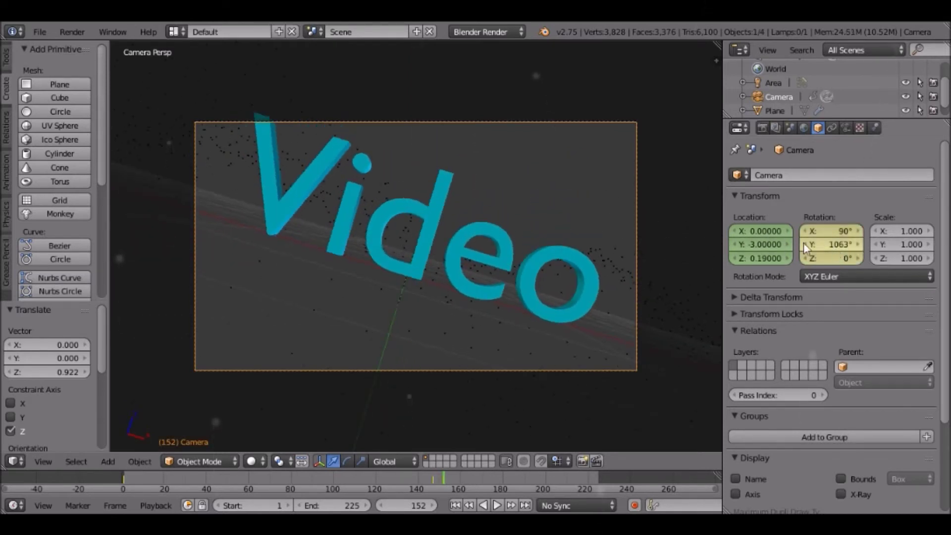
pyautogui.rightClick(766, 244)
pyautogui.click(760, 237)
pyautogui.rightClick(837, 245)
pyautogui.click(837, 237)
# At frame 155, keyframe the camera at Y location -8 with a level 1080° Y rotation
pyautogui.click(445, 480)
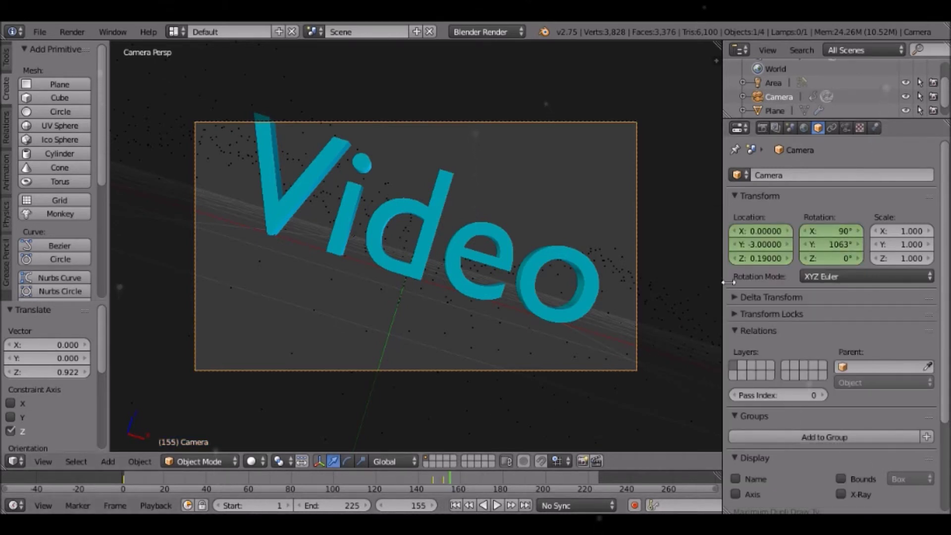
pyautogui.click(756, 244)
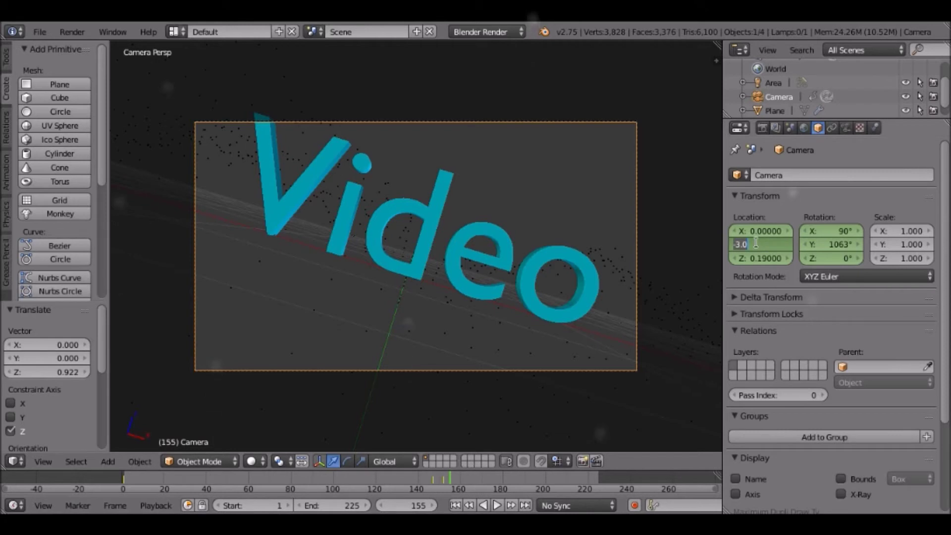
pyautogui.write('-8')
pyautogui.press('Return')
pyautogui.click(822, 245)
pyautogui.press('BackSpace')
pyautogui.write('0')
pyautogui.press('Return')
pyautogui.rightClick(771, 237)
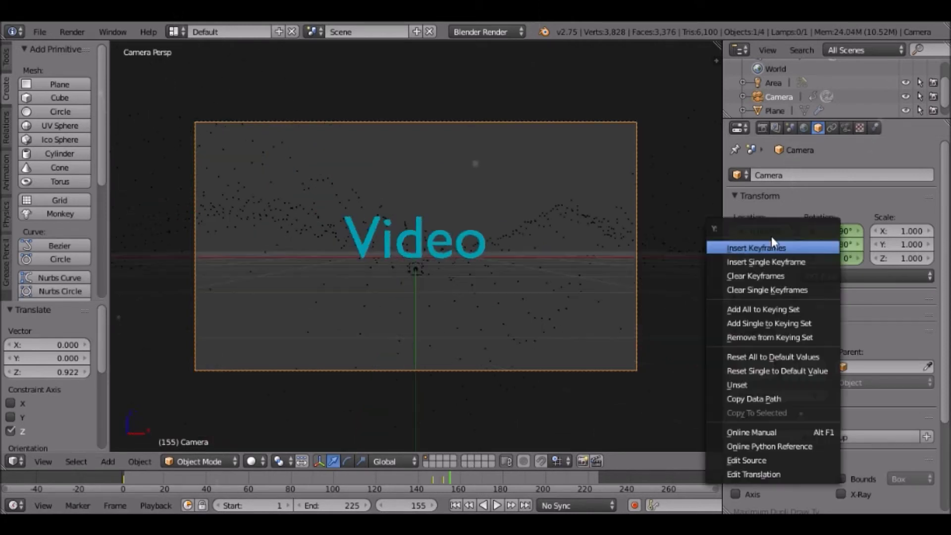
pyautogui.click(756, 247)
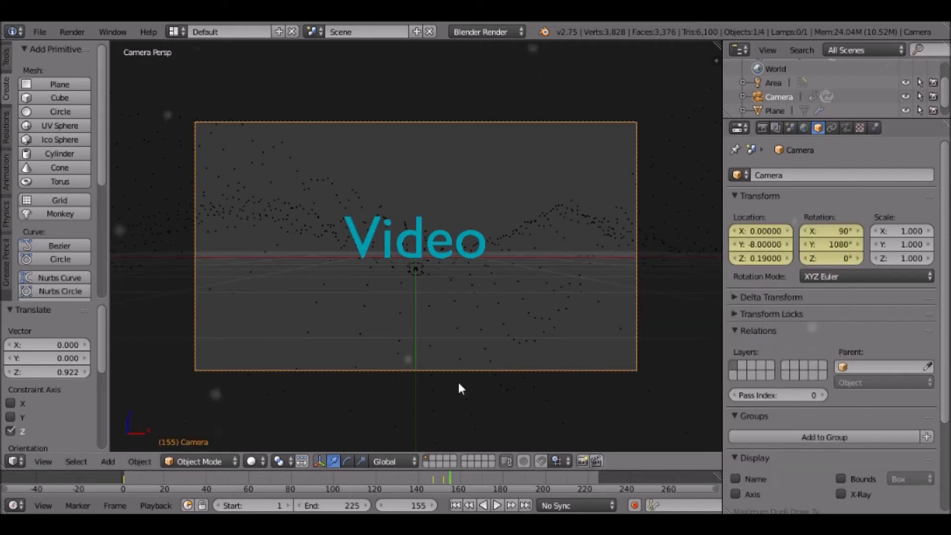
pyautogui.click(625, 485)
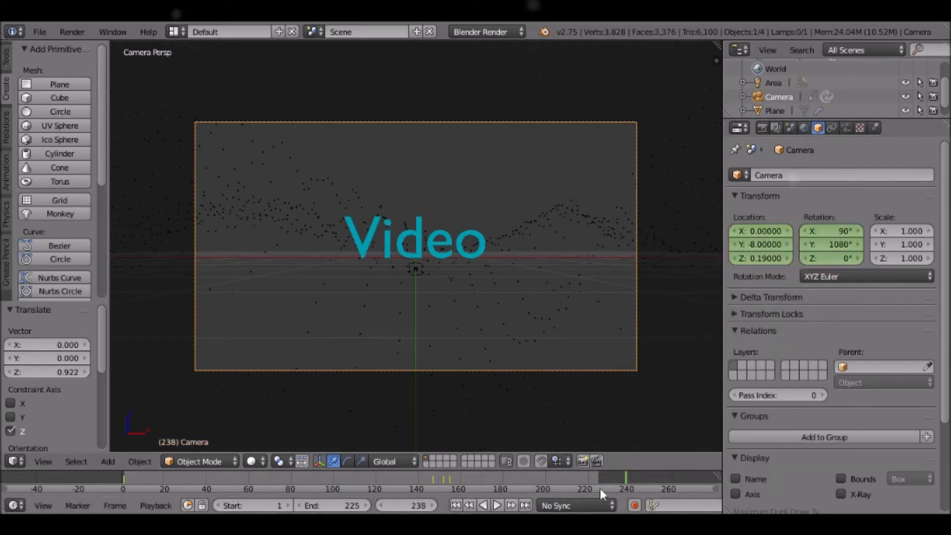
pyautogui.click(497, 505)
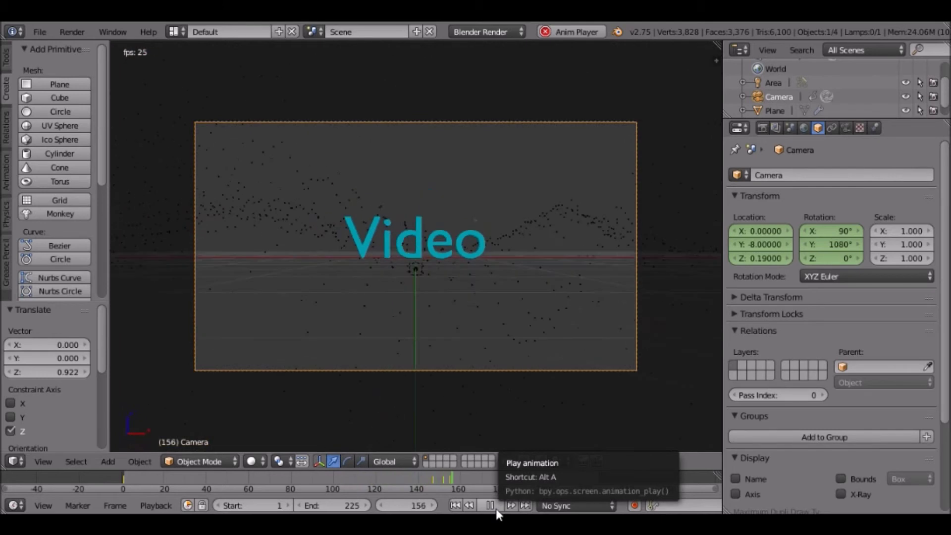
# At frame 100, set camera rotation to 83°, 621°, -1° and location 1.6, -20.92, 1.87
pyautogui.click(492, 506)
pyautogui.click(334, 477)
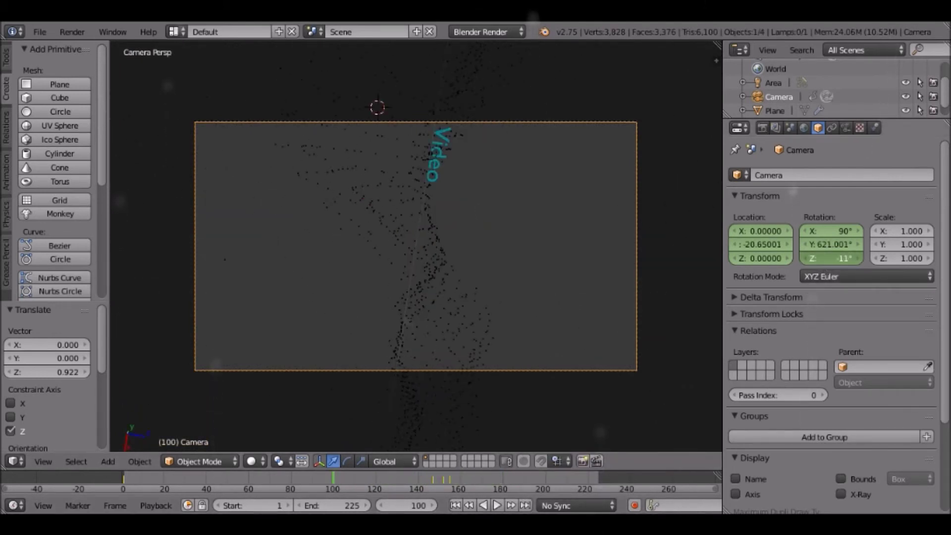
pyautogui.moveTo(832, 258); pyautogui.dragTo(839, 258)
pyautogui.doubleClick(822, 244)
pyautogui.write('621')
pyautogui.press('Return')
pyautogui.moveTo(768, 256)
pyautogui.mouseDown()
pyautogui.moveTo(823, 258)
pyautogui.moveTo(812, 258)
pyautogui.moveTo(823, 230)
pyautogui.mouseUp()
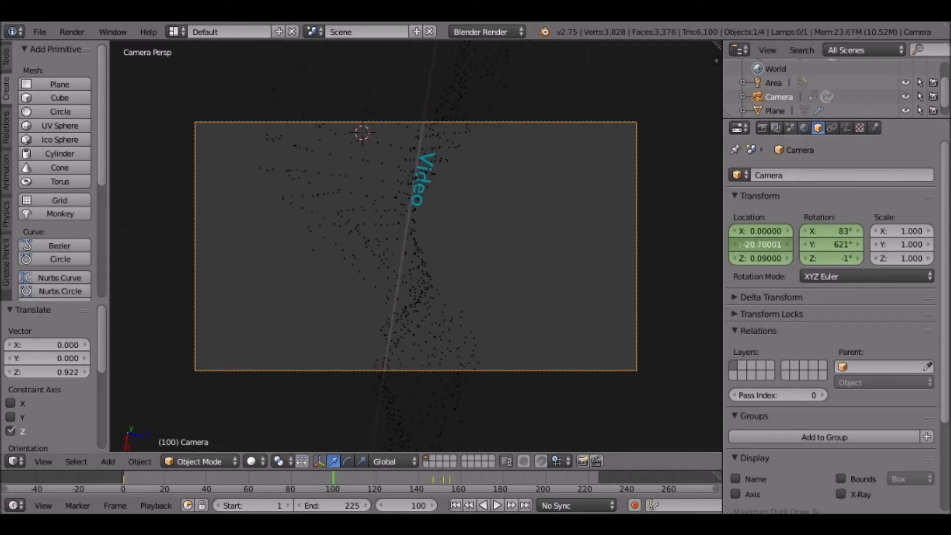
pyautogui.moveTo(763, 245)
pyautogui.mouseDown()
pyautogui.moveTo(753, 244)
pyautogui.moveTo(782, 231)
pyautogui.moveTo(743, 230)
pyautogui.moveTo(788, 258)
pyautogui.mouseUp()
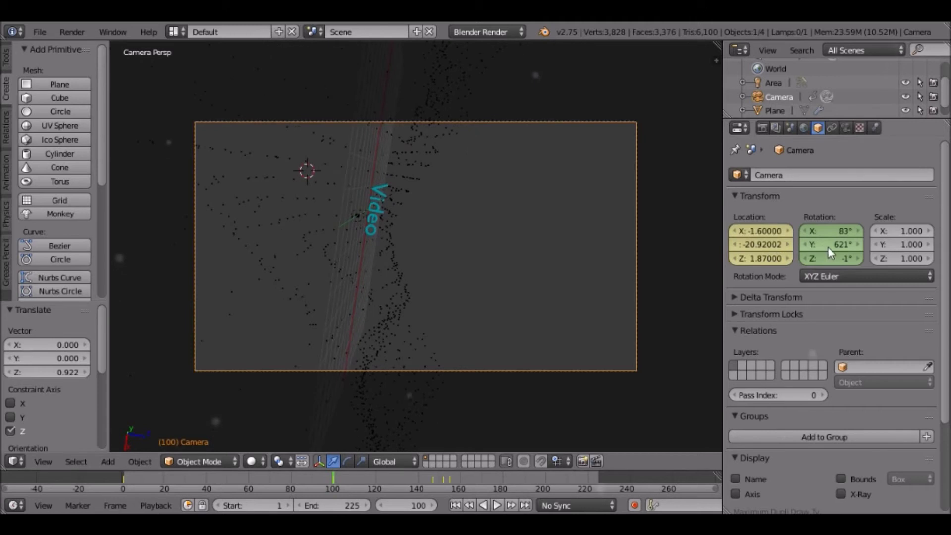
pyautogui.click(648, 477)
pyautogui.click(497, 505)
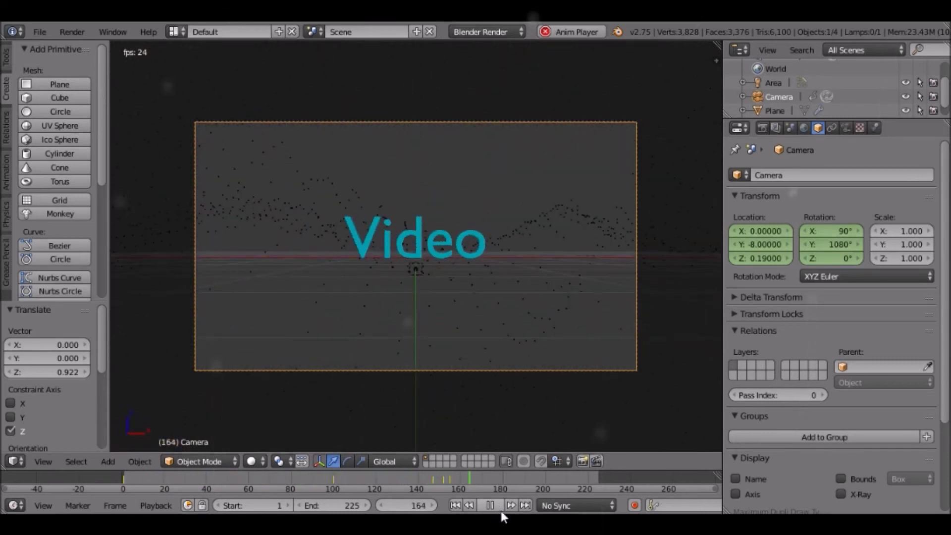
pyautogui.click(499, 508)
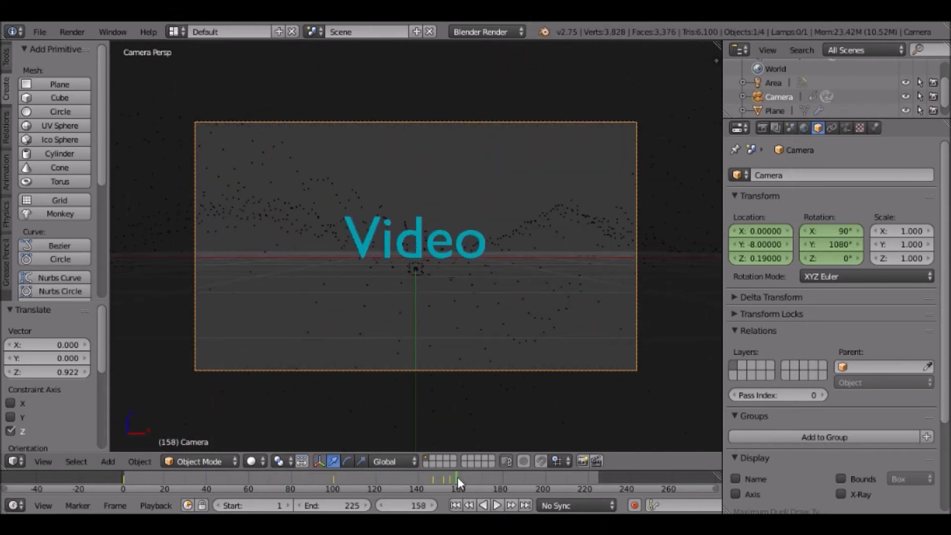
pyautogui.moveTo(463, 477)
pyautogui.mouseDown()
pyautogui.moveTo(330, 474)
pyautogui.moveTo(343, 489)
pyautogui.moveTo(399, 492)
pyautogui.moveTo(601, 474)
pyautogui.mouseUp()
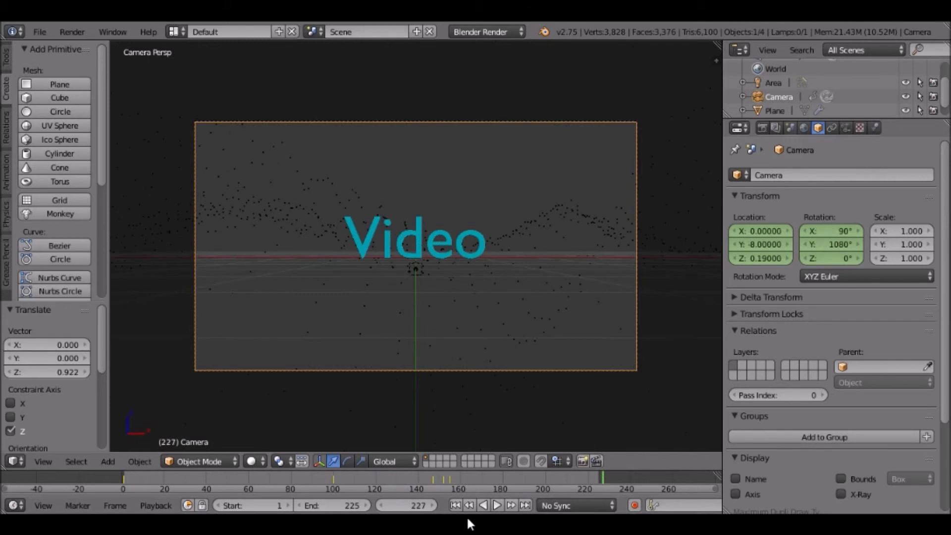
pyautogui.click(496, 505)
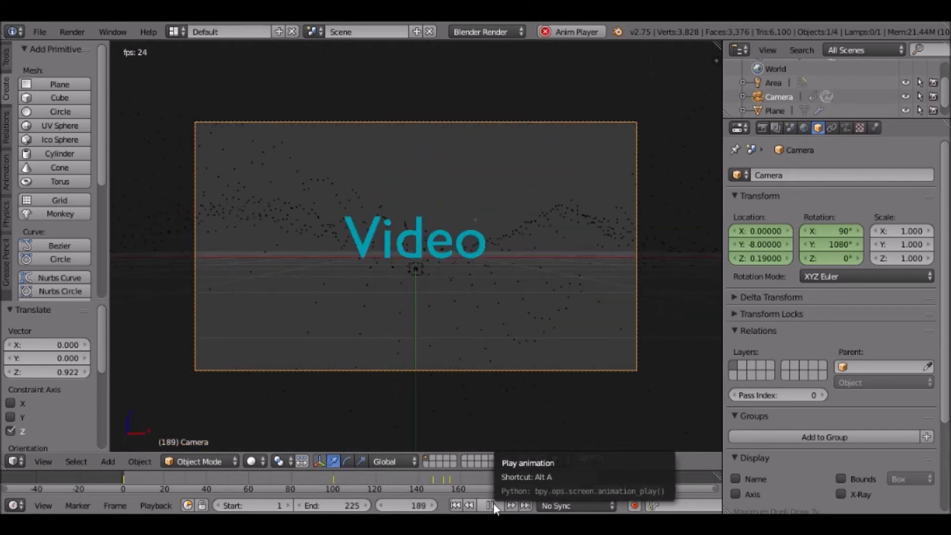
pyautogui.click(492, 505)
pyautogui.click(504, 476)
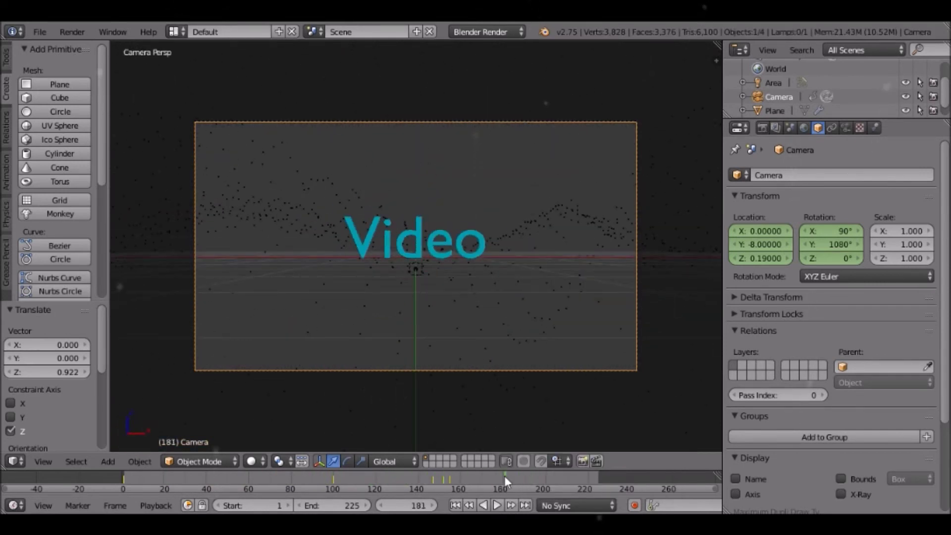
pyautogui.scroll(-1, 776, 99)
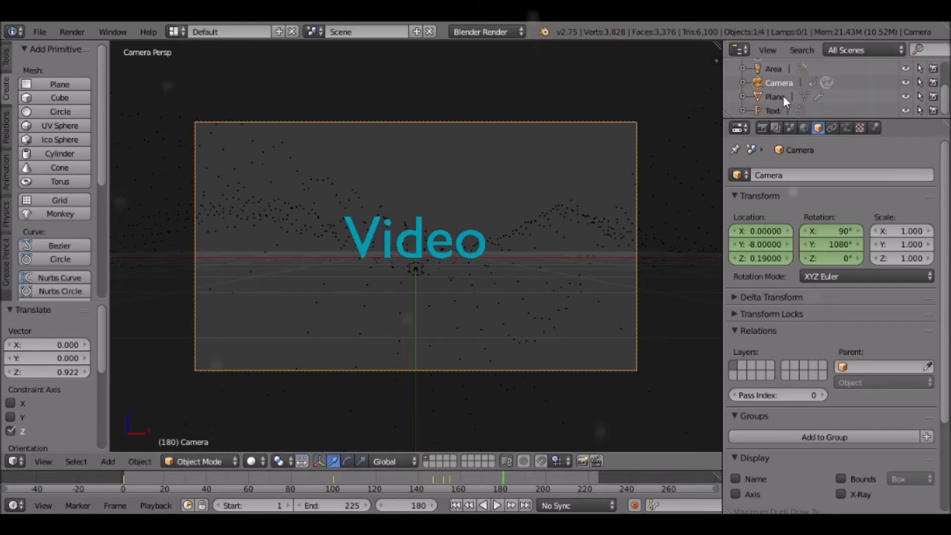
pyautogui.click(442, 480)
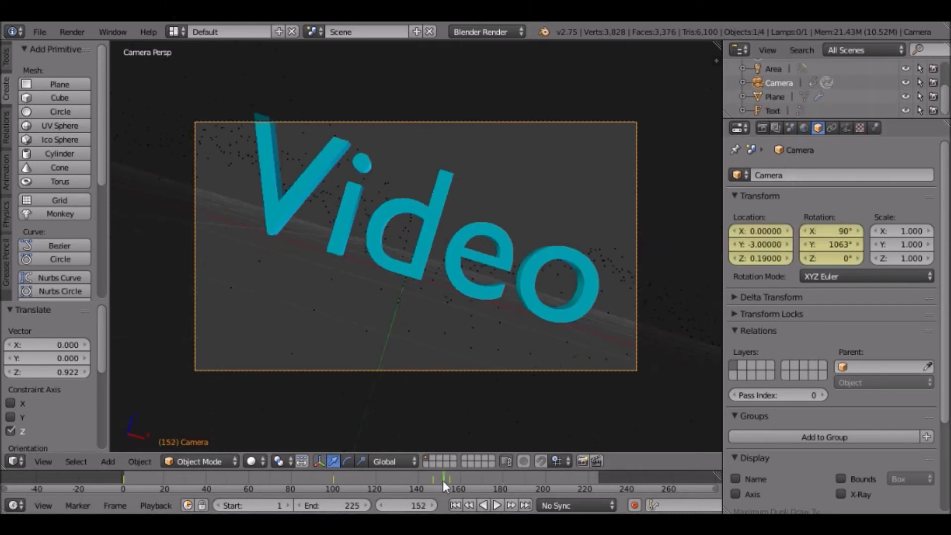
pyautogui.click(449, 478)
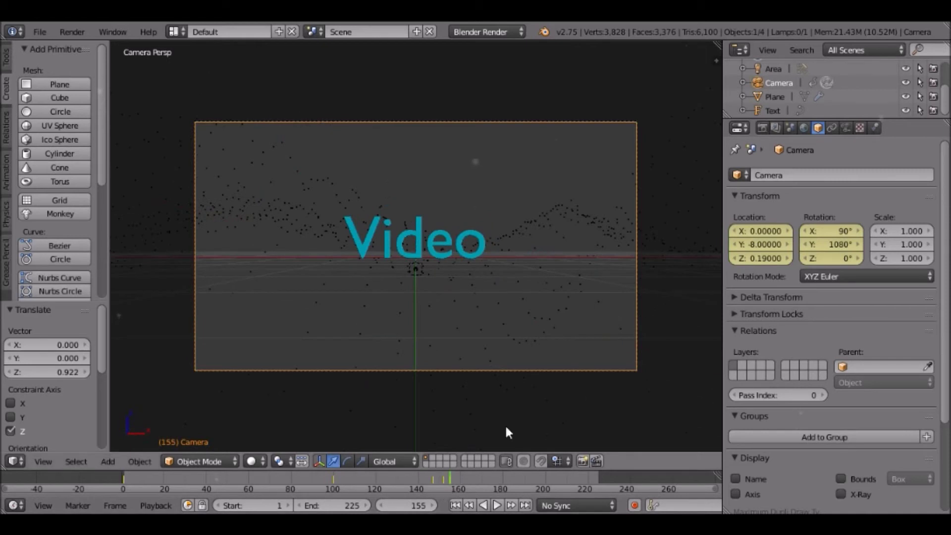
pyautogui.click(771, 109)
# Keyframe the Video text's location and rotation at frame 155
pyautogui.rightClick(762, 231)
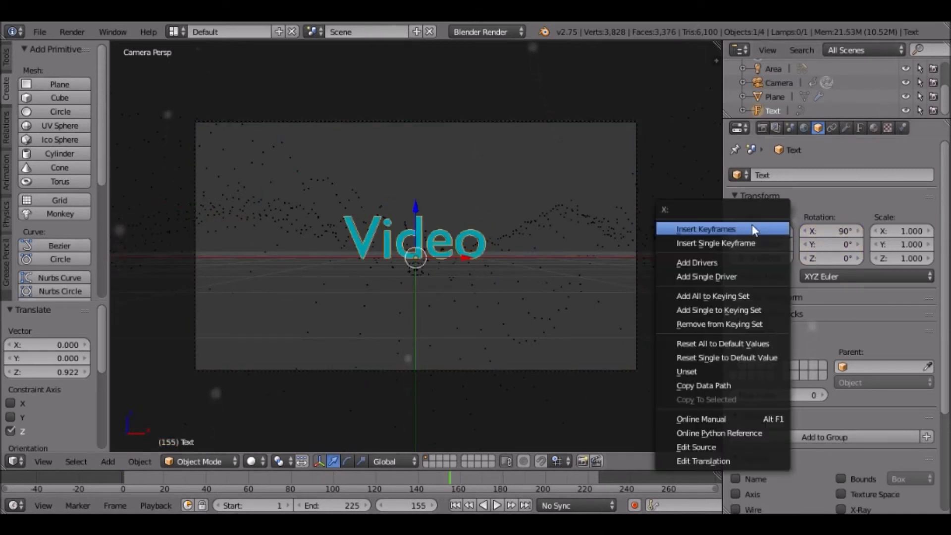
pyautogui.rightClick(816, 232)
pyautogui.click(813, 233)
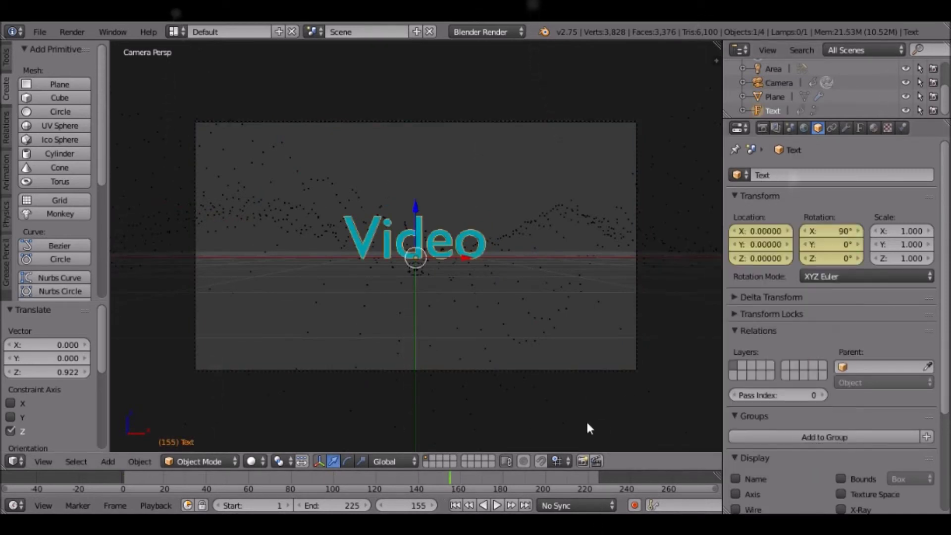
# At frame 190, set the text's X rotation to 810° and keyframe its transform
pyautogui.click(525, 479)
pyautogui.click(829, 231)
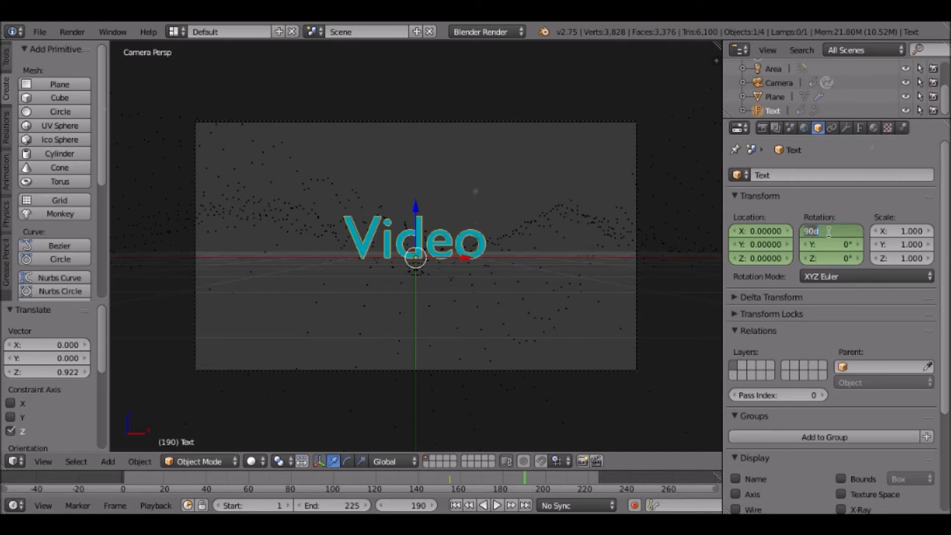
pyautogui.write('X: 810')
pyautogui.press('Return')
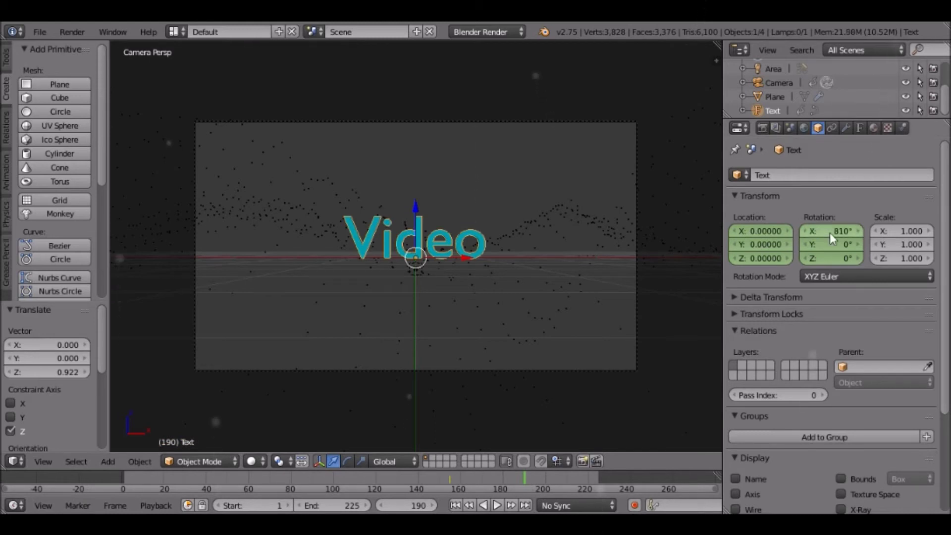
pyautogui.press('i')
pyautogui.press('i')
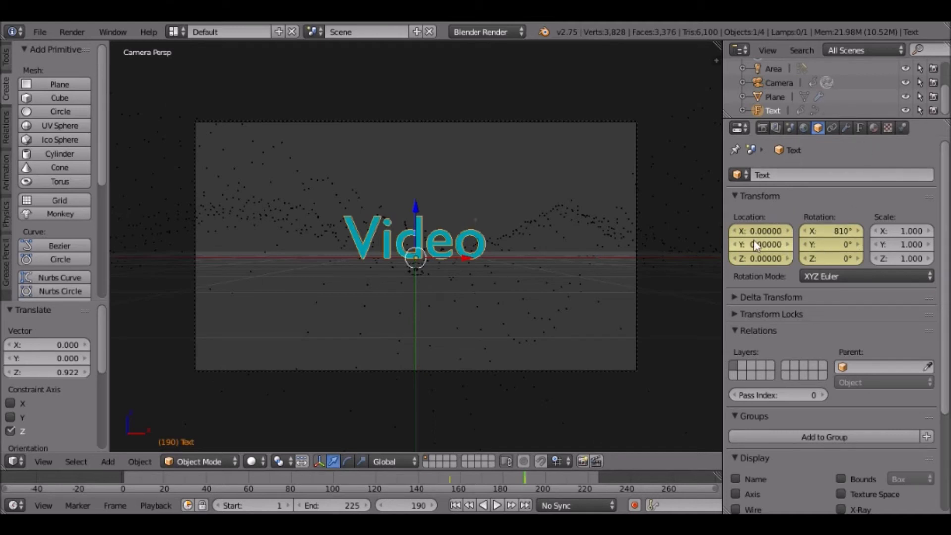
pyautogui.rightClick(806, 244)
pyautogui.press('i')
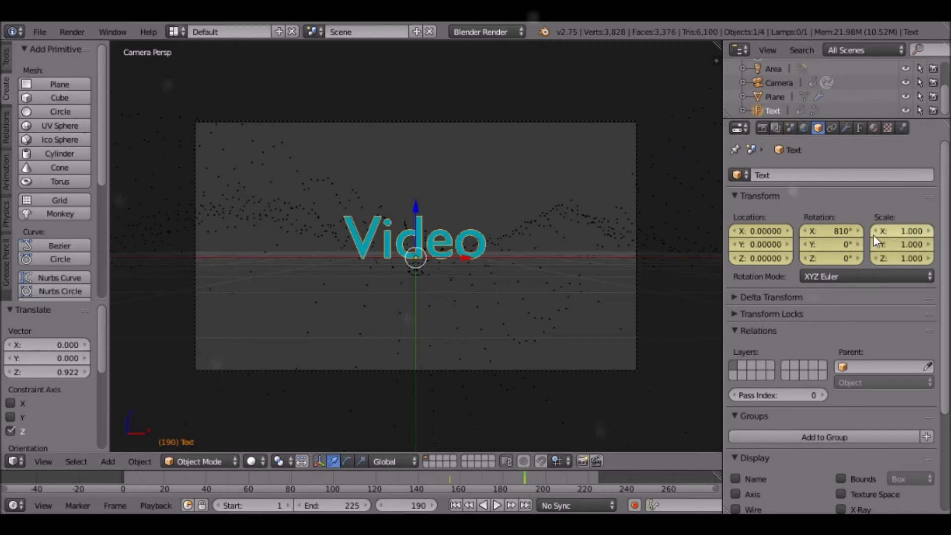
pyautogui.click(774, 84)
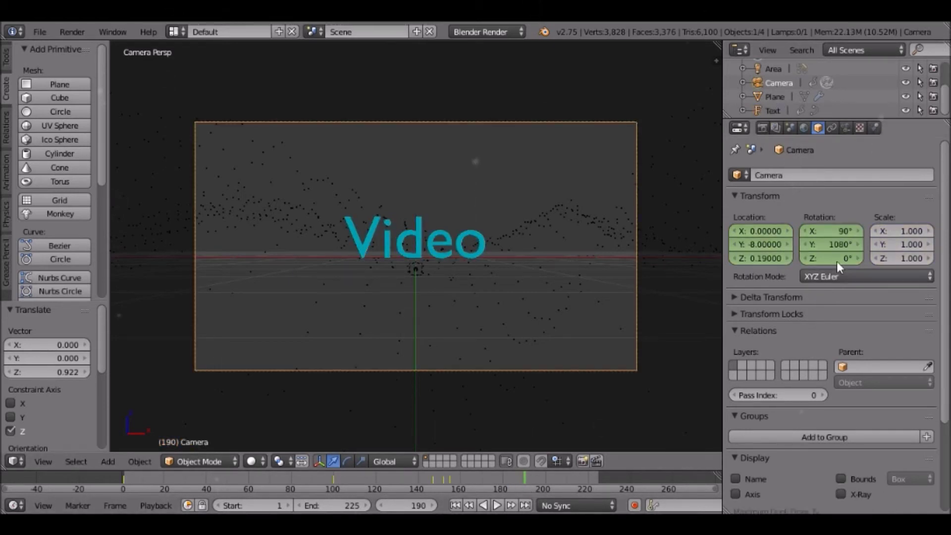
# Roll the camera, set its Y location to -13, and keyframe its location and rotation
pyautogui.moveTo(832, 244); pyautogui.dragTo(792, 244)
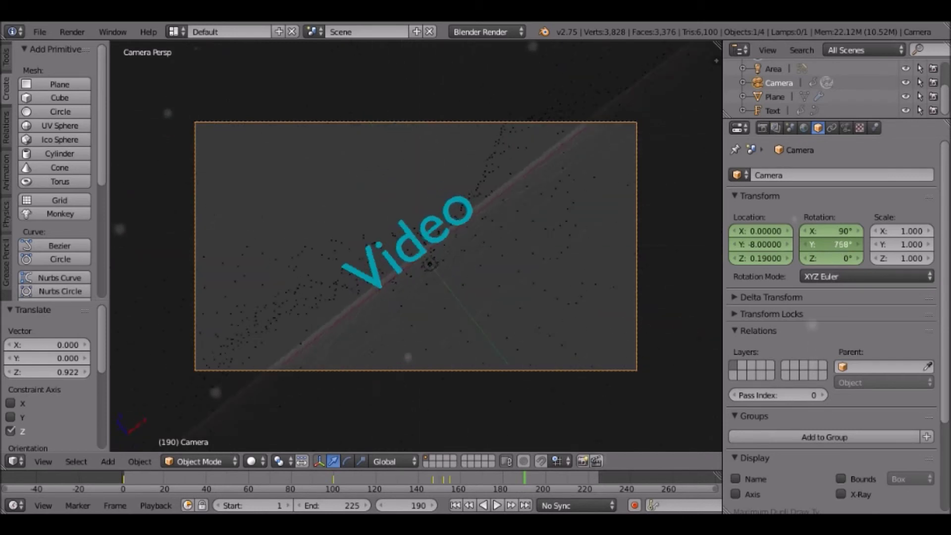
pyautogui.moveTo(792, 244); pyautogui.dragTo(807, 241)
pyautogui.click(765, 243)
pyautogui.press('BackSpace')
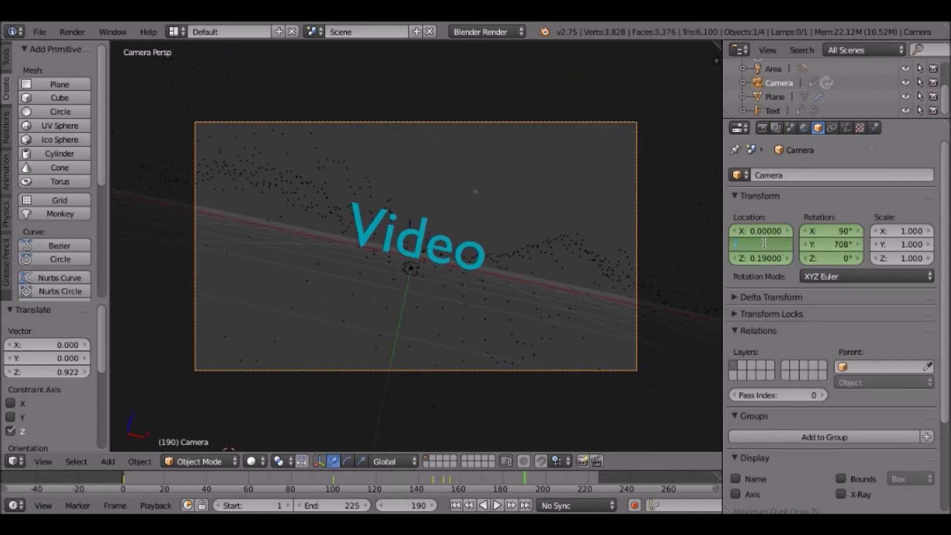
pyautogui.write('-1')
pyautogui.press('BackSpace')
pyautogui.press('Return')
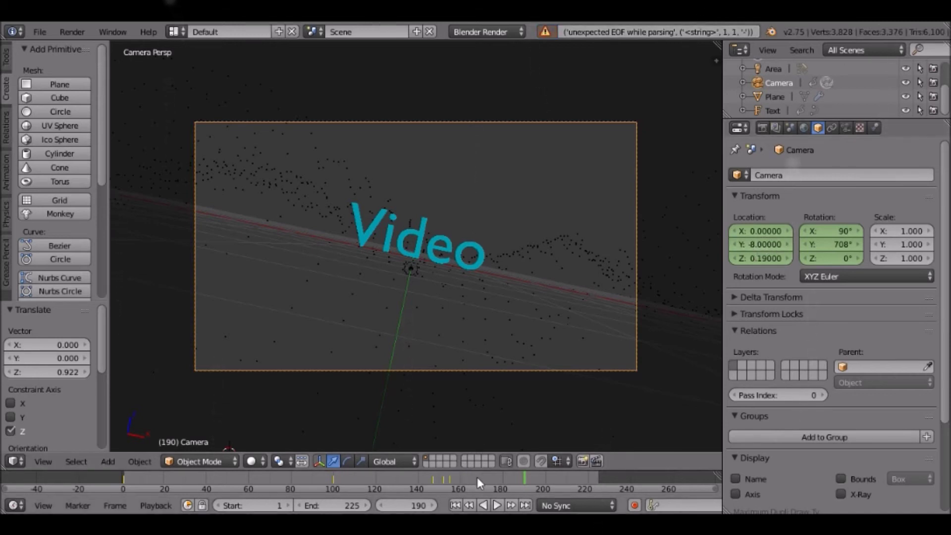
pyautogui.click(484, 480)
pyautogui.click(772, 244)
pyautogui.write('-13')
pyautogui.press('Return')
pyautogui.press('i')
# At frame 190, edit the camera's Y position, set Y rotation to 720°, and keyframe it
pyautogui.moveTo(480, 479); pyautogui.dragTo(526, 480)
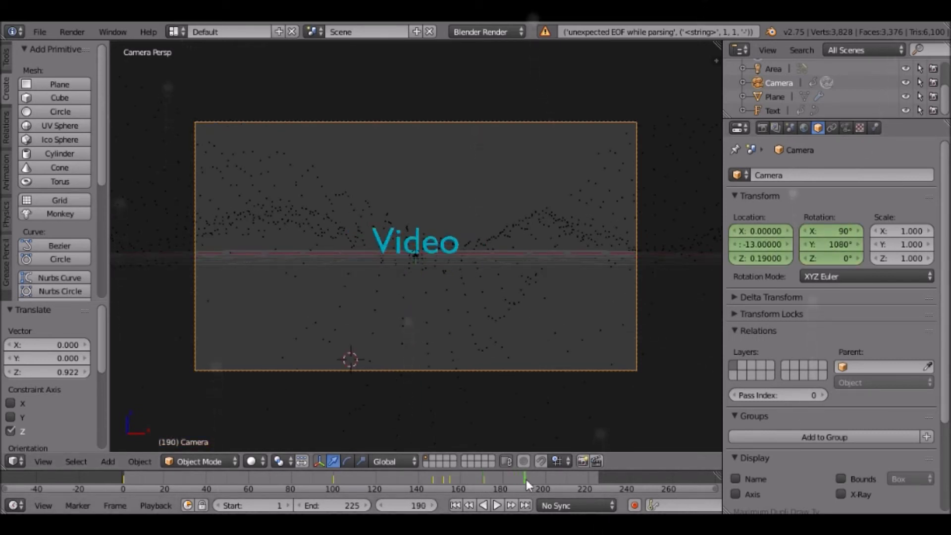
pyautogui.click(767, 245)
pyautogui.write('5')
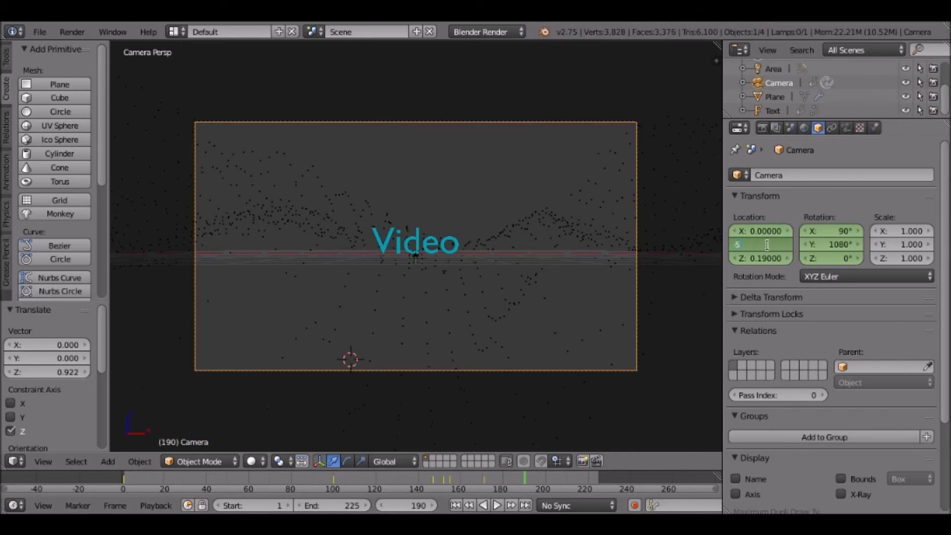
pyautogui.press('Return')
pyautogui.click(821, 244)
pyautogui.write('720')
pyautogui.press('Return')
pyautogui.press('i')
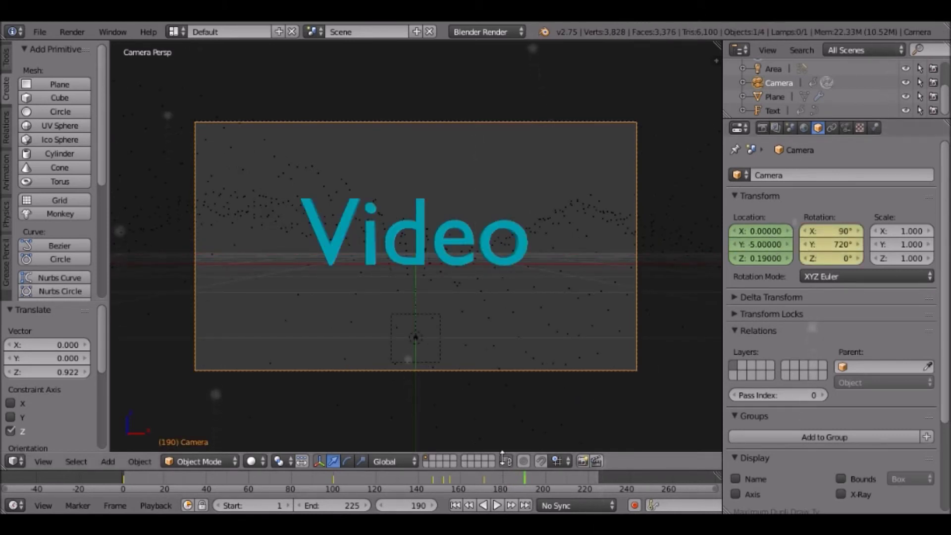
# Keyframe the camera's rotation at frame 171 and play back the animation
pyautogui.click(484, 481)
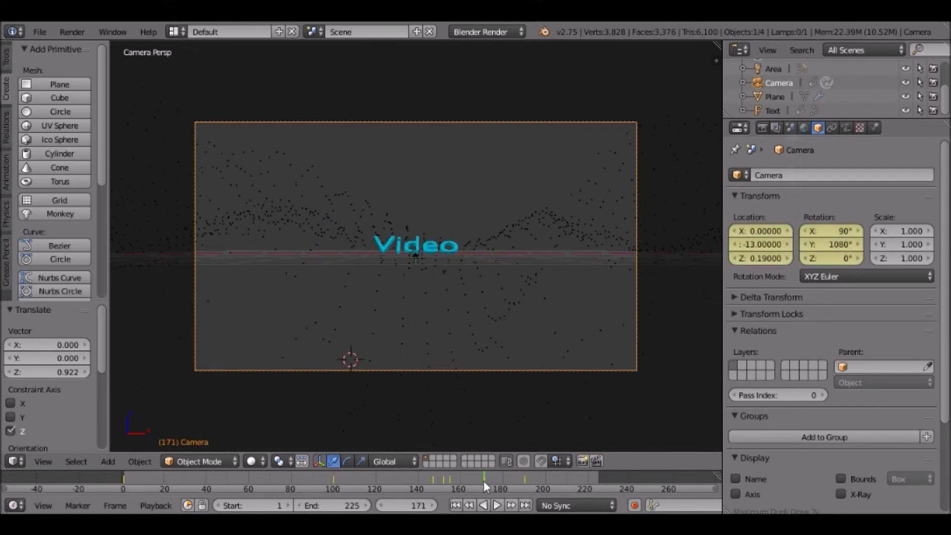
pyautogui.rightClick(810, 278)
pyautogui.click(801, 276)
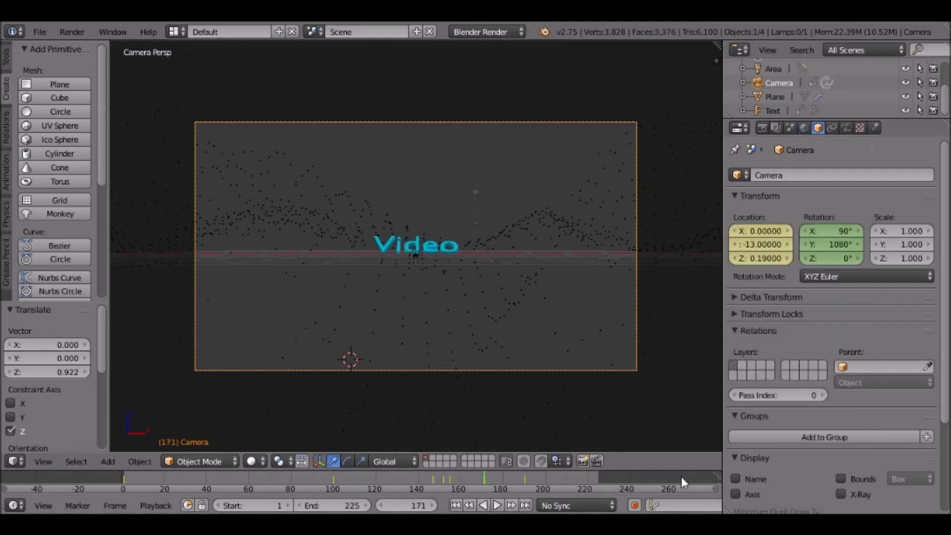
pyautogui.hotkey('shift', 'Left')
# Preview playback, then keyframe the camera at frame 224 with Y -30 and 360° Y rotation
pyautogui.click(497, 502)
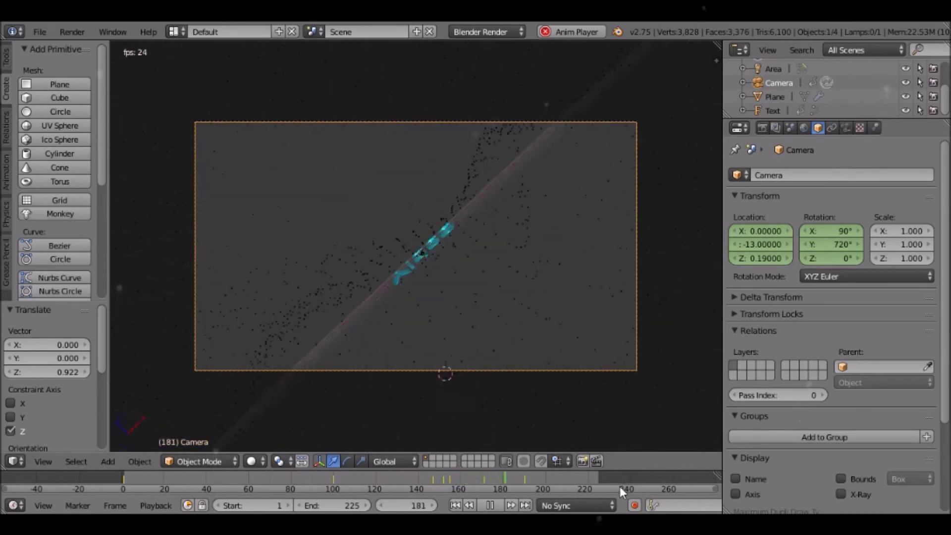
pyautogui.click(493, 506)
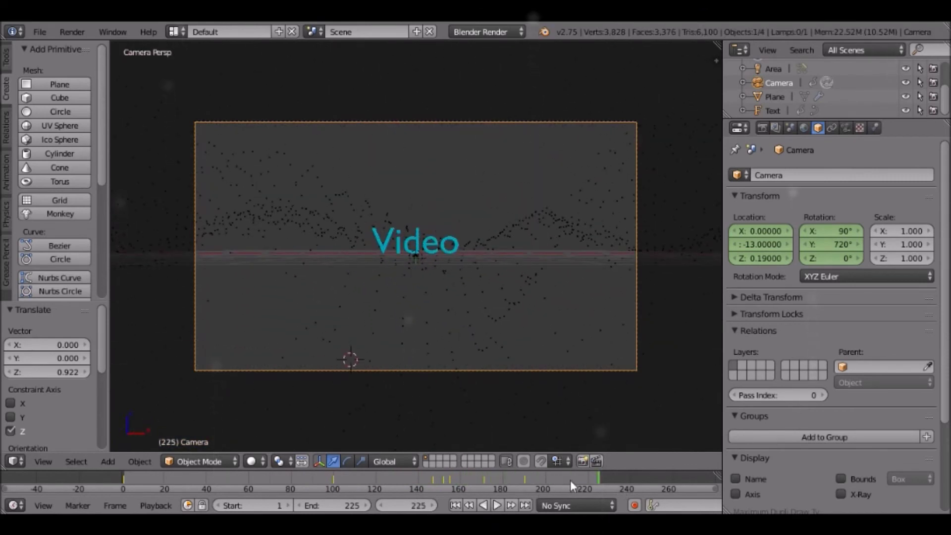
pyautogui.click(598, 478)
pyautogui.click(751, 244)
pyautogui.press('BackSpace')
pyautogui.write('-30')
pyautogui.press('Return')
pyautogui.click(856, 244)
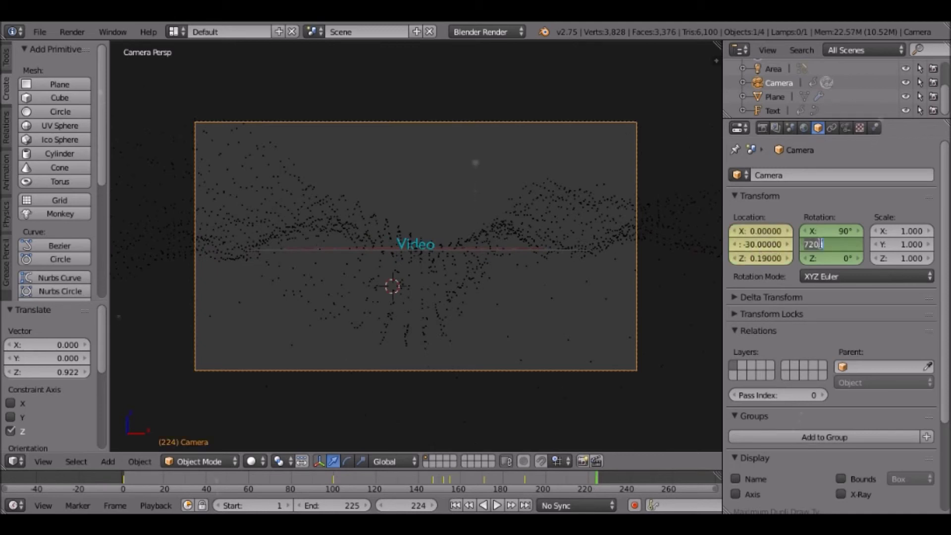
pyautogui.write('360')
pyautogui.press('Return')
pyautogui.press('i')
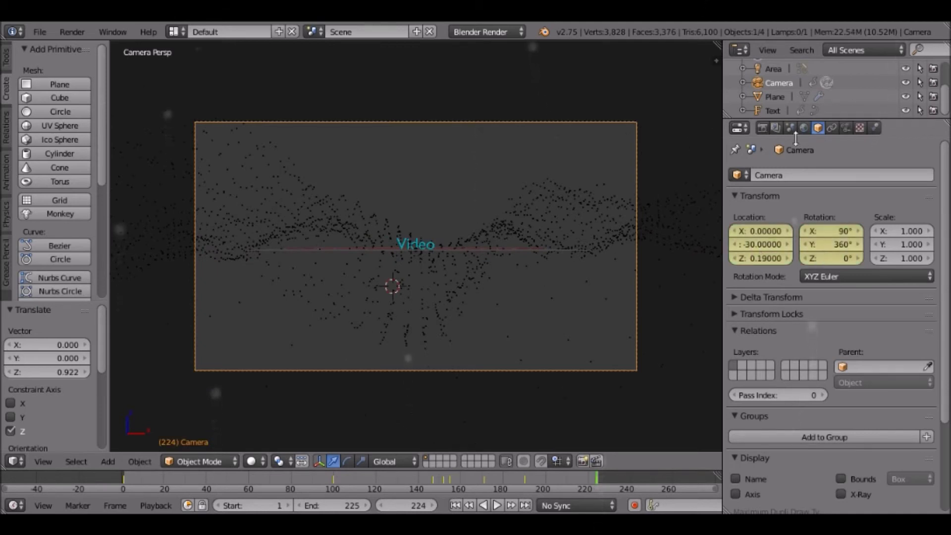
# Select the Video text object and scrub the timeline to frame 209
pyautogui.click(767, 109)
pyautogui.click(530, 475)
pyautogui.moveTo(533, 480); pyautogui.dragTo(566, 477)
# Keyframe the Video text's letter spacing of 1.0 at frame 210 in the Font settings
pyautogui.press('i')
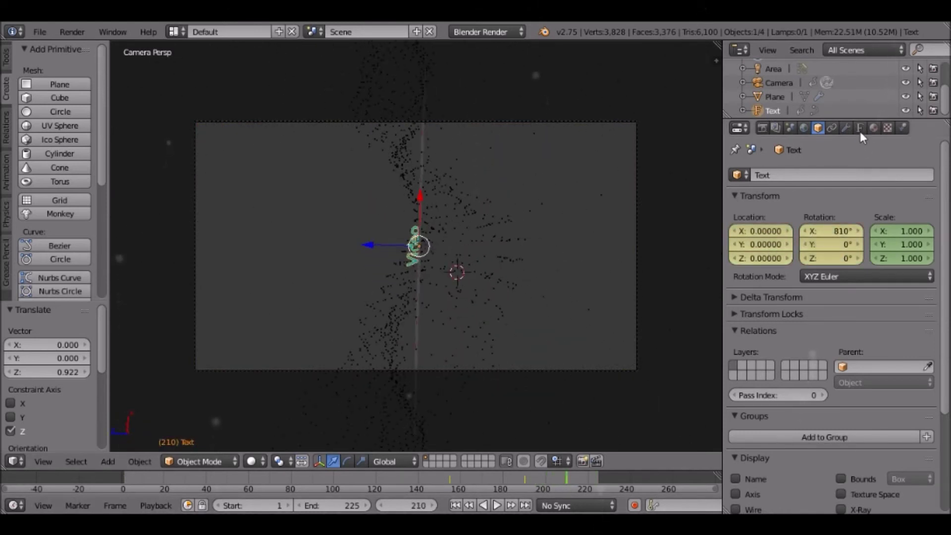
pyautogui.click(860, 130)
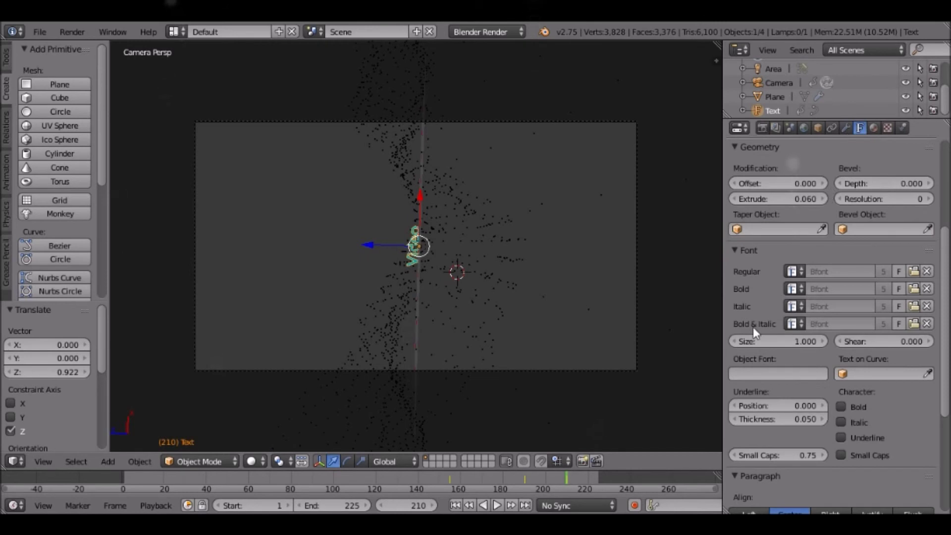
pyautogui.scroll(-5, 752, 327)
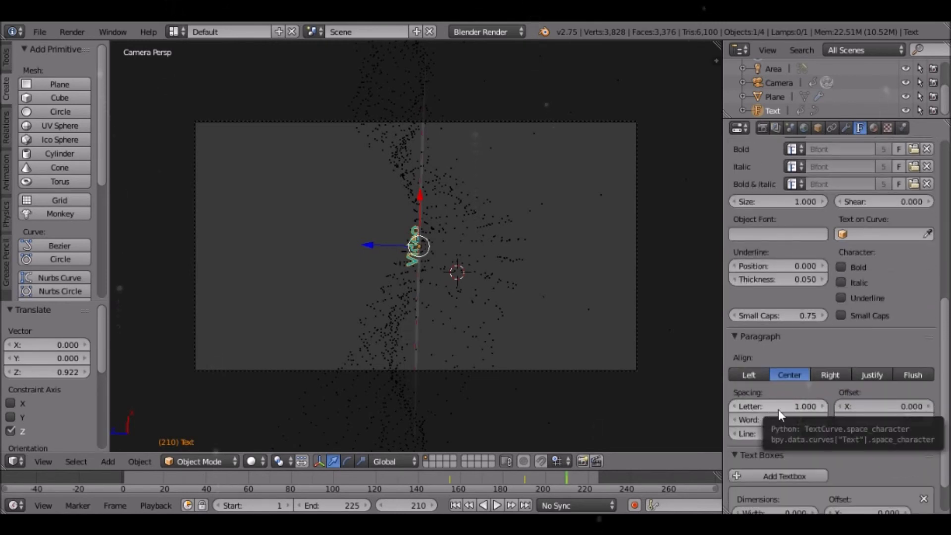
pyautogui.press('i')
# At frame 225, change the text's letter spacing to 4.8
pyautogui.click(598, 484)
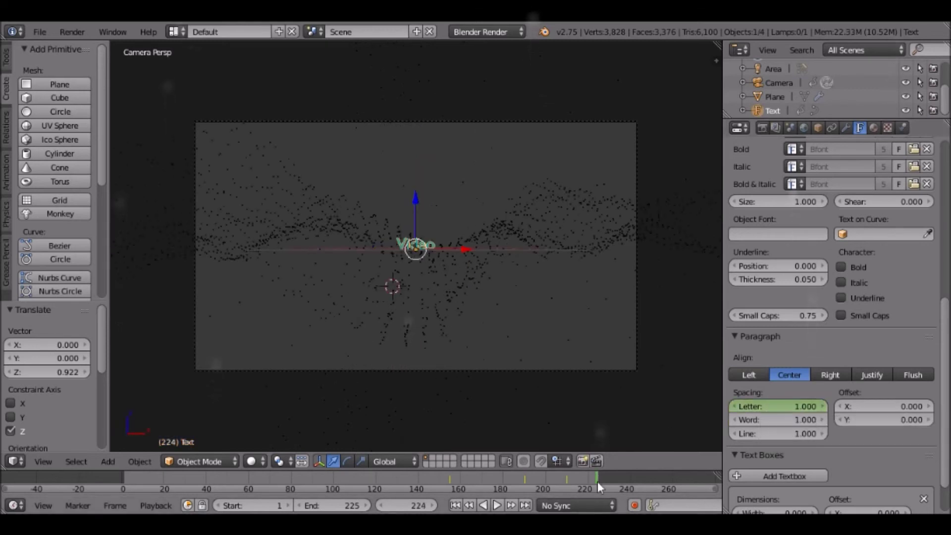
pyautogui.click(598, 481)
pyautogui.click(798, 406)
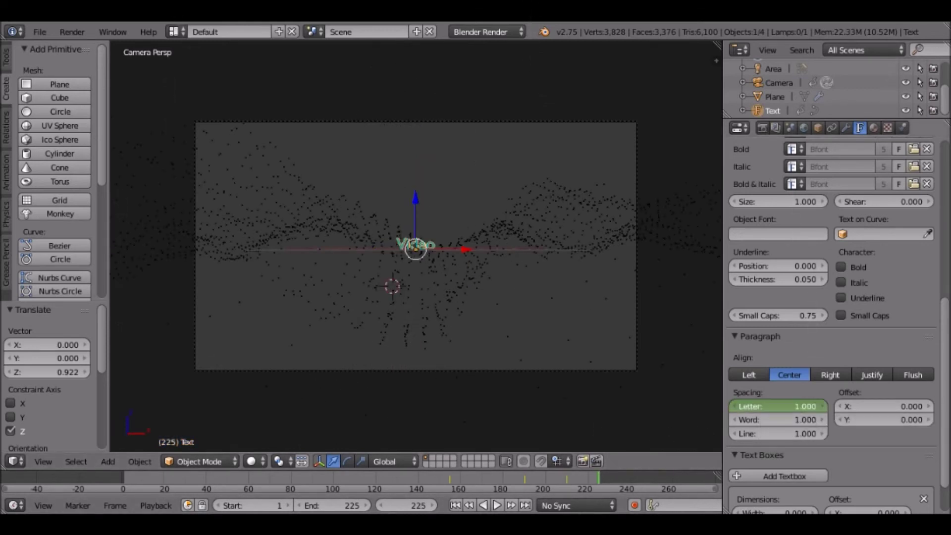
pyautogui.write('4.8')
pyautogui.press('Return')
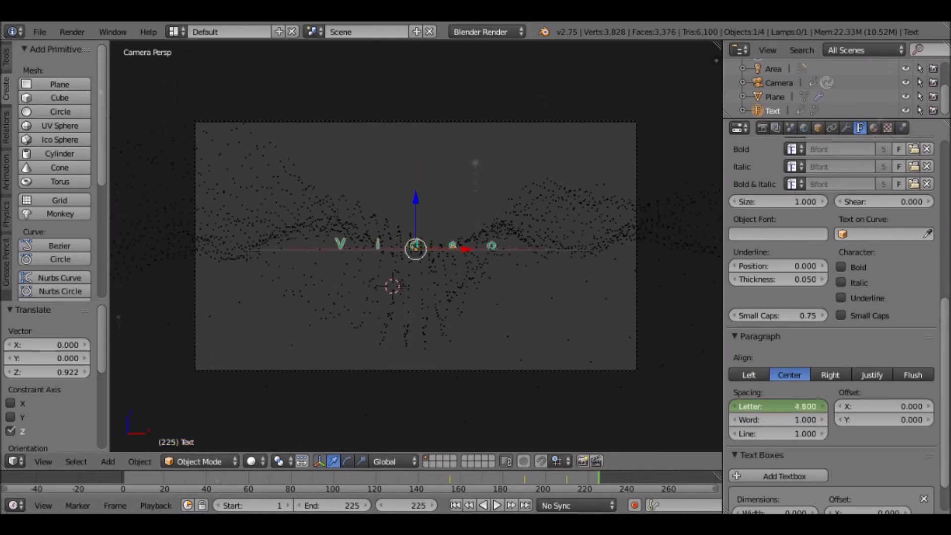
# Return to the object settings, select the camera at frame 238, and play the animation
pyautogui.scroll(5, 814, 323)
pyautogui.scroll(5, 815, 322)
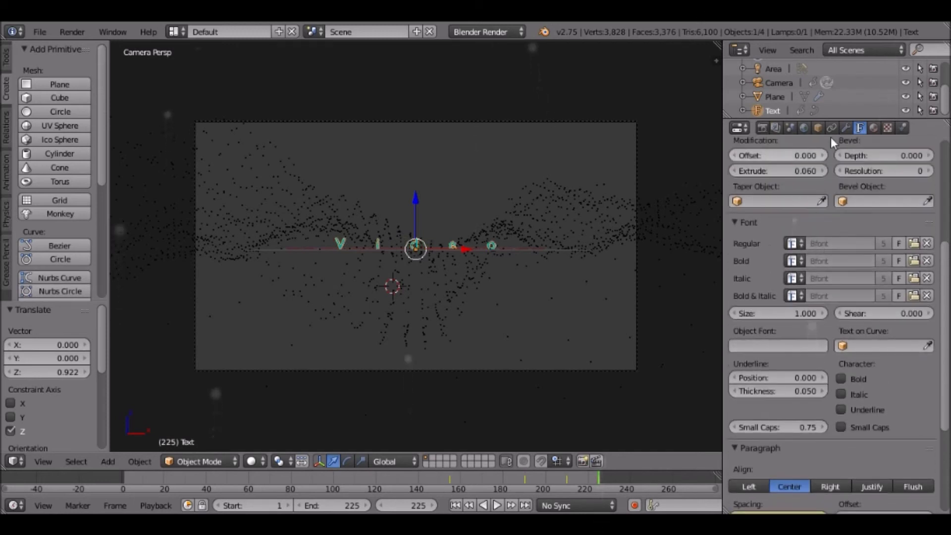
pyautogui.click(818, 128)
pyautogui.click(628, 485)
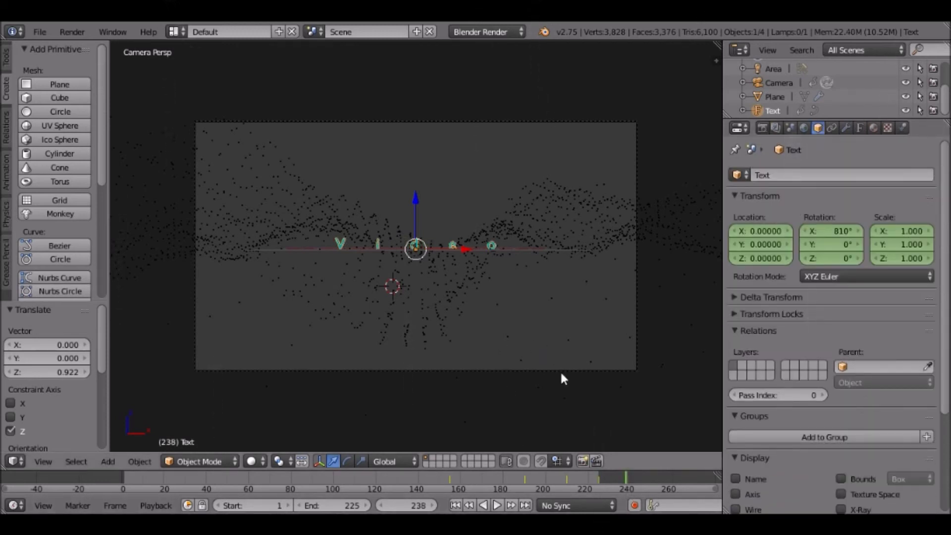
pyautogui.scroll(1, 561, 370)
pyautogui.rightClick(560, 370)
pyautogui.scroll(2, 562, 374)
pyautogui.click(498, 506)
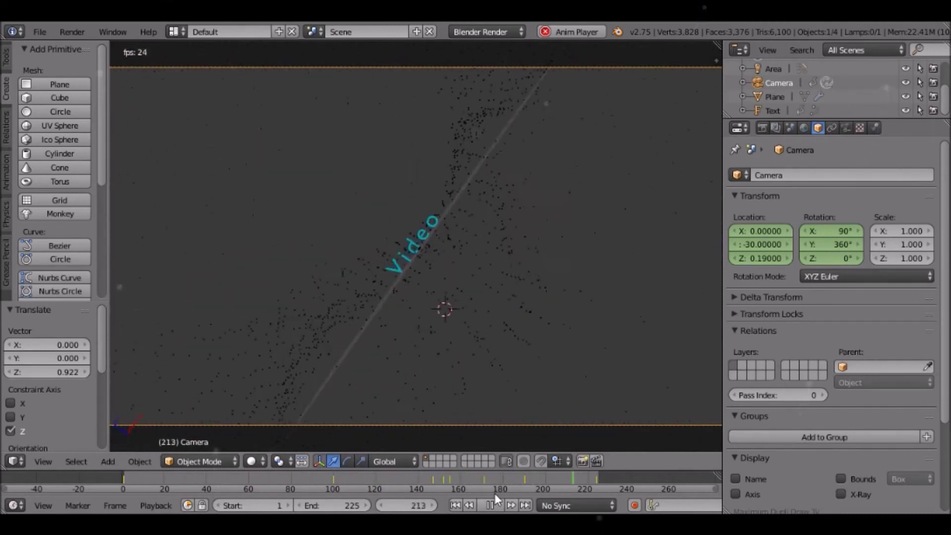
# Stop playback, change the scene end frame to 215, and preview the shortened animation
pyautogui.click(490, 504)
pyautogui.click(341, 505)
pyautogui.write('215')
pyautogui.press('Return')
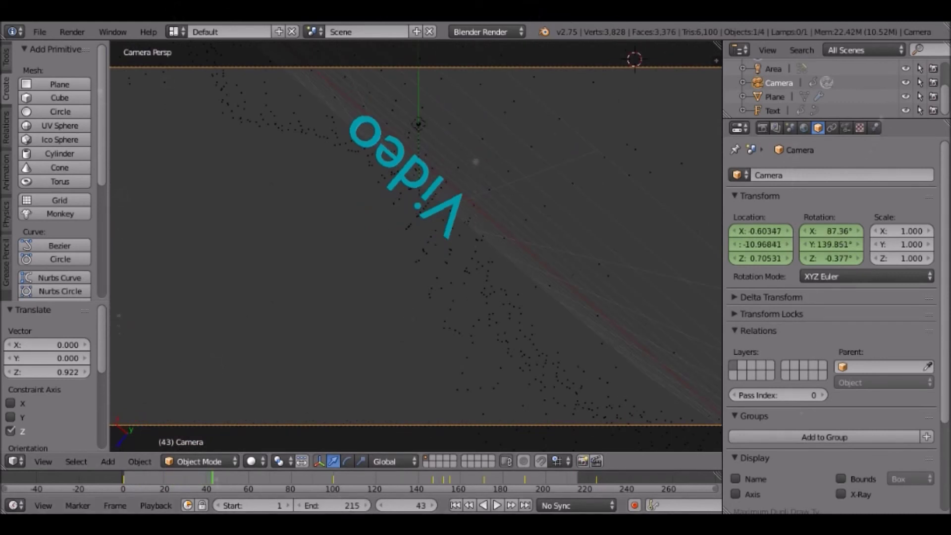
pyautogui.click(495, 503)
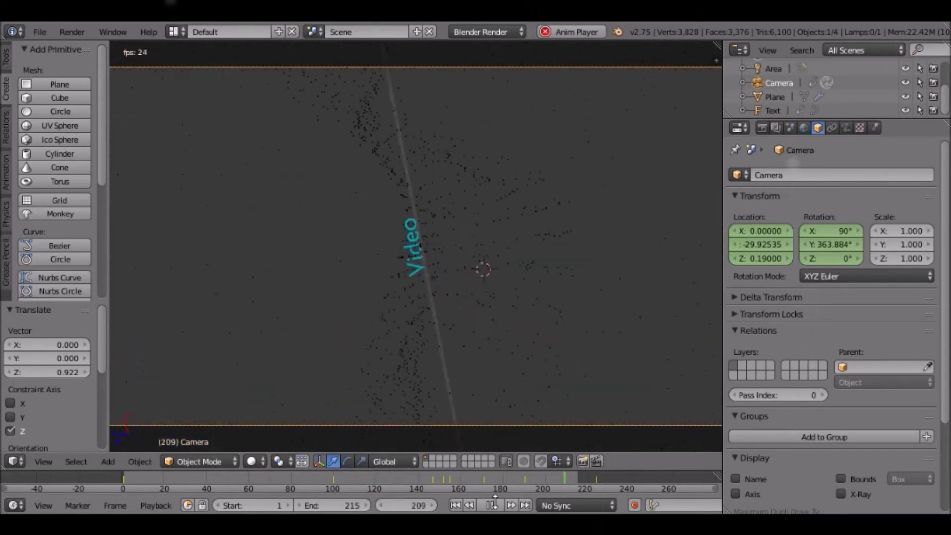
pyautogui.click(492, 504)
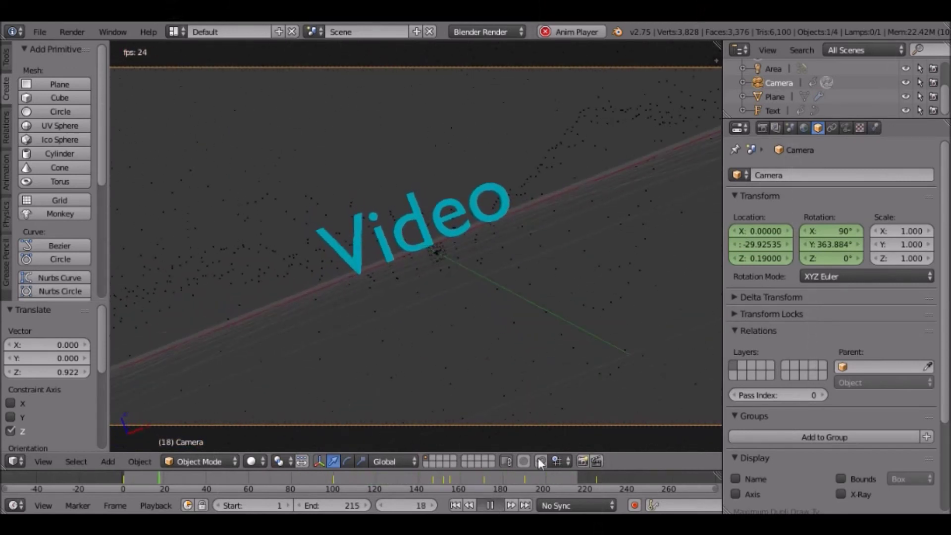
# Keyframe the Plane at frame 130, then raise, tilt and keyframe it at frame 160
pyautogui.click(780, 97)
pyautogui.click(400, 480)
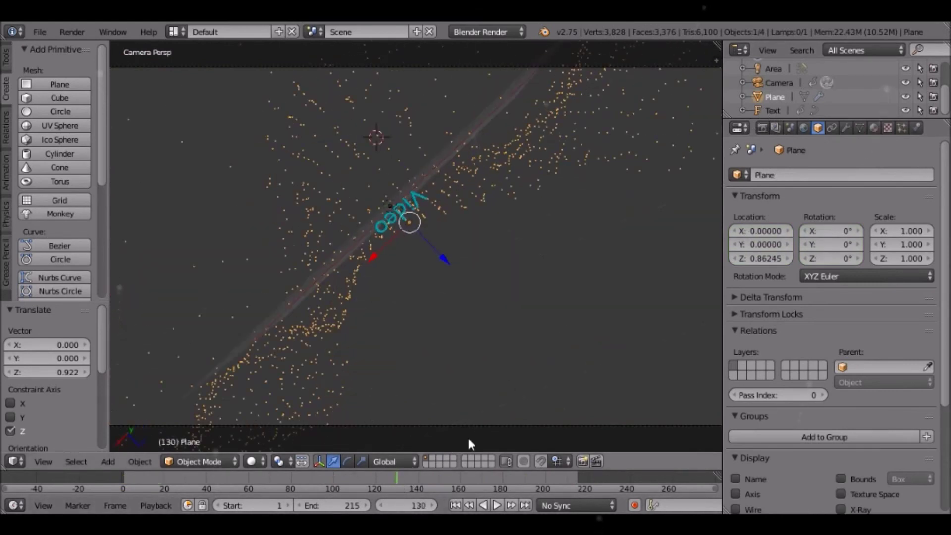
pyautogui.press('i')
pyautogui.press('i')
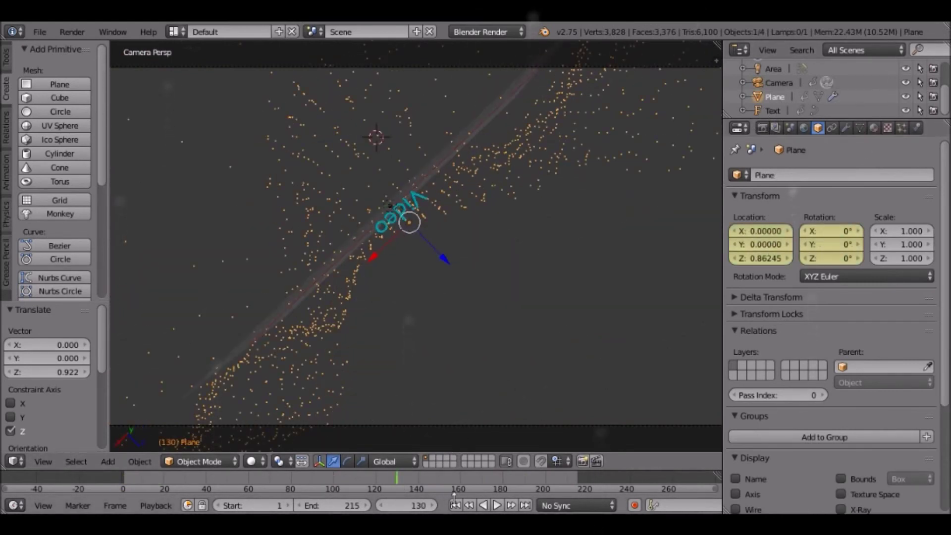
pyautogui.click(458, 480)
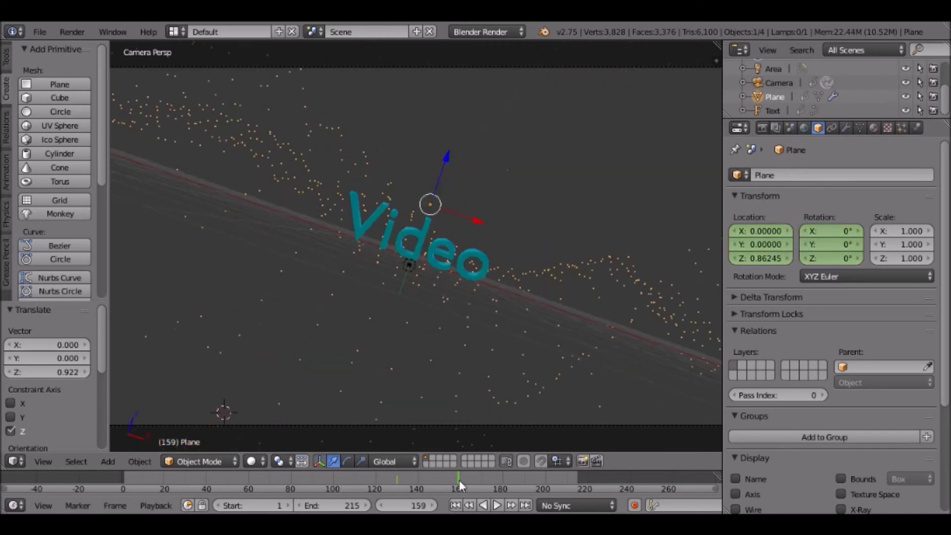
pyautogui.press('g')
pyautogui.press('z')
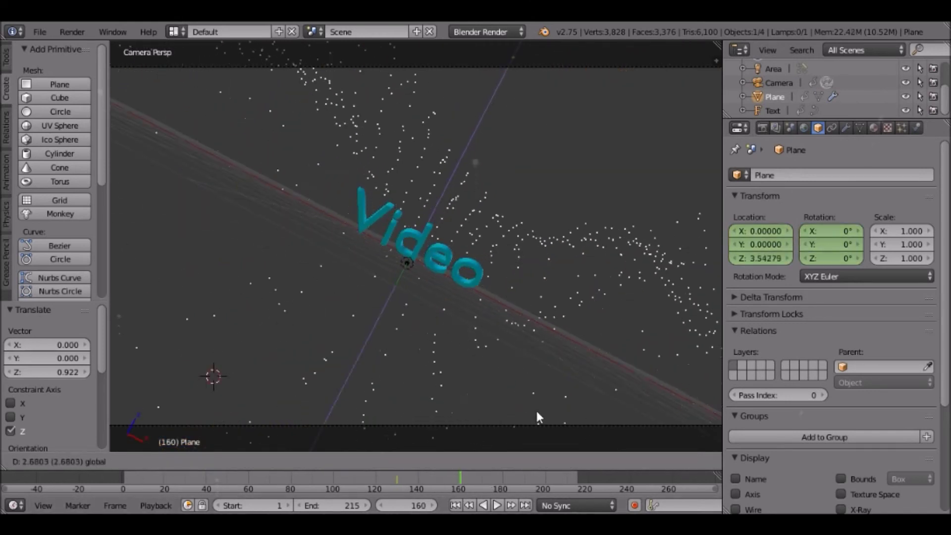
pyautogui.click(644, 361)
pyautogui.moveTo(832, 244)
pyautogui.mouseDown()
pyautogui.moveTo(812, 244)
pyautogui.moveTo(825, 240)
pyautogui.mouseUp()
pyautogui.press('i')
pyautogui.press('i')
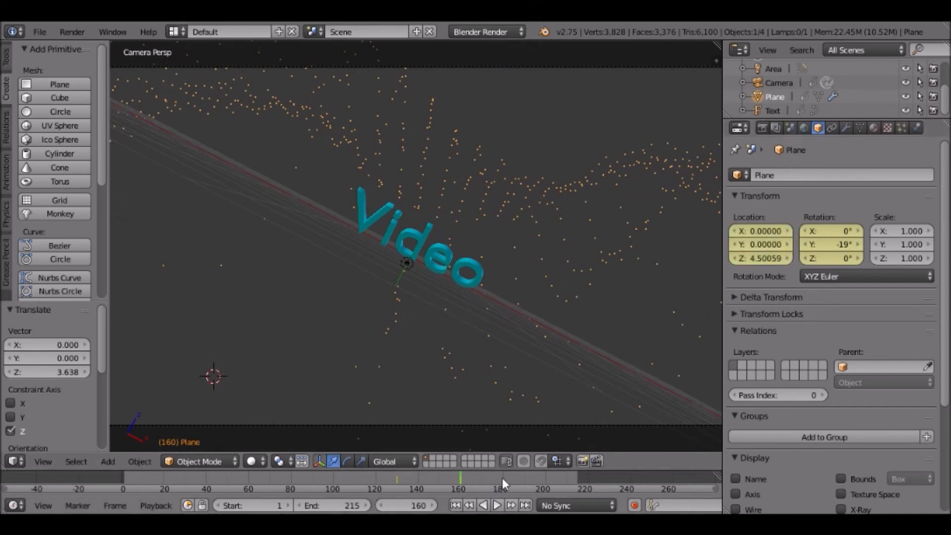
# At frame 180, lower the plane to Z 2.3, tilt it 4° on Y, and keyframe
pyautogui.click(502, 478)
pyautogui.press('g')
pyautogui.press('z')
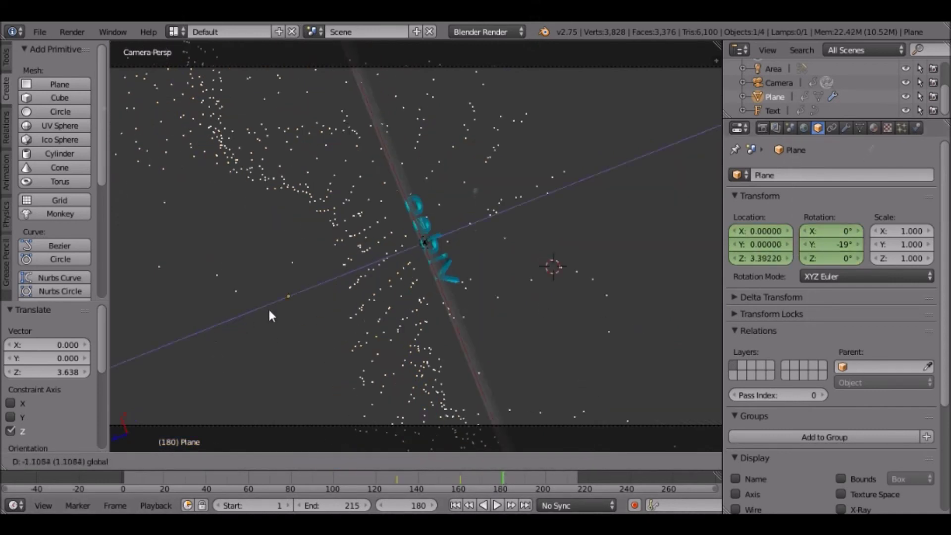
pyautogui.click(293, 302)
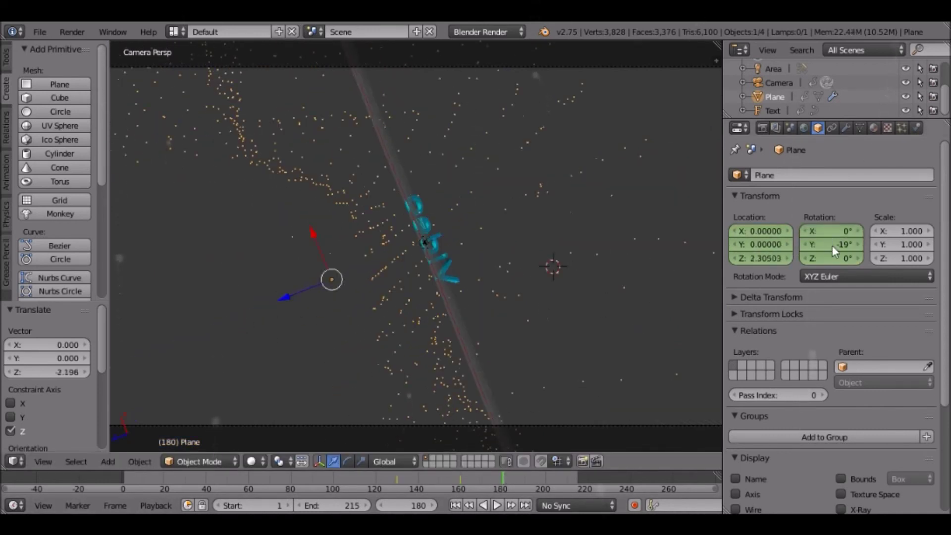
pyautogui.moveTo(832, 245); pyautogui.dragTo(850, 245)
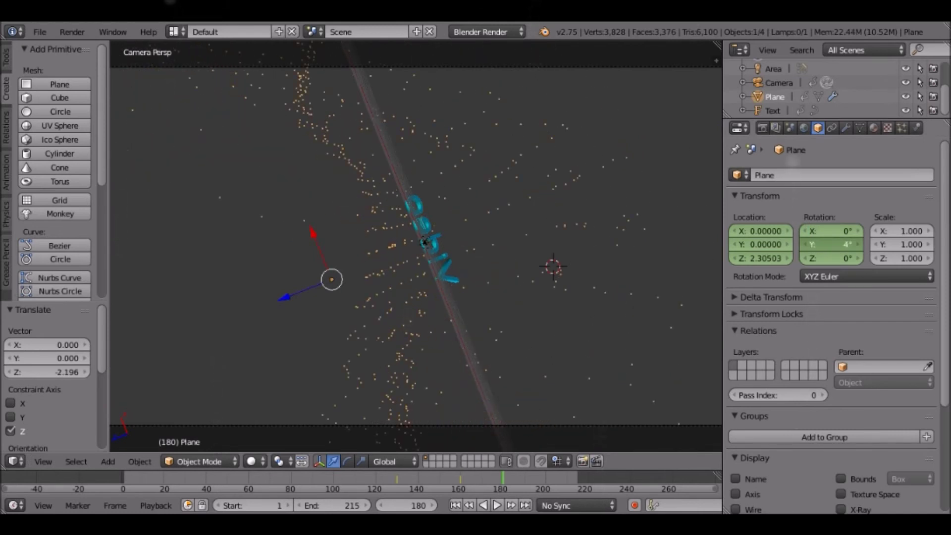
pyautogui.press('i')
# At frame 200, raise the plane higher and tilt it to -16° around Y
pyautogui.click(545, 480)
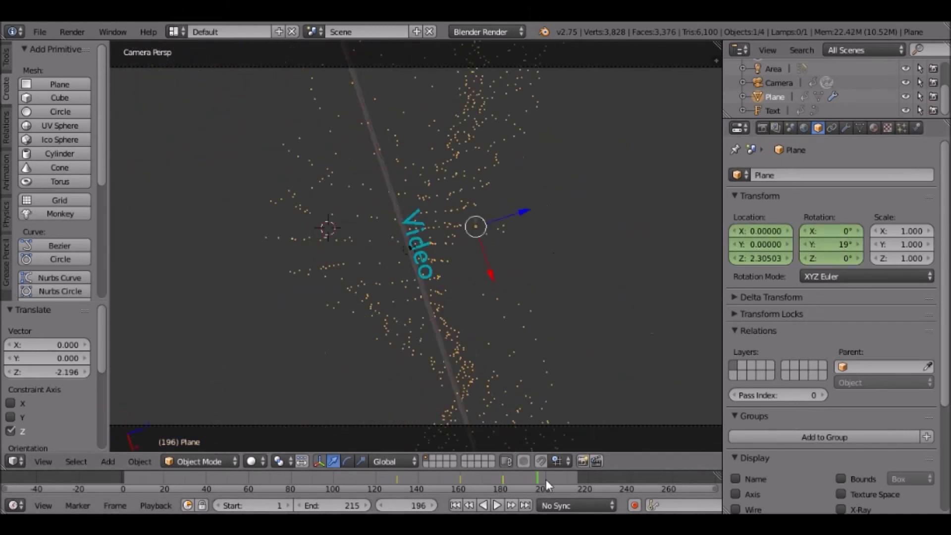
pyautogui.moveTo(505, 313); pyautogui.dragTo(589, 336)
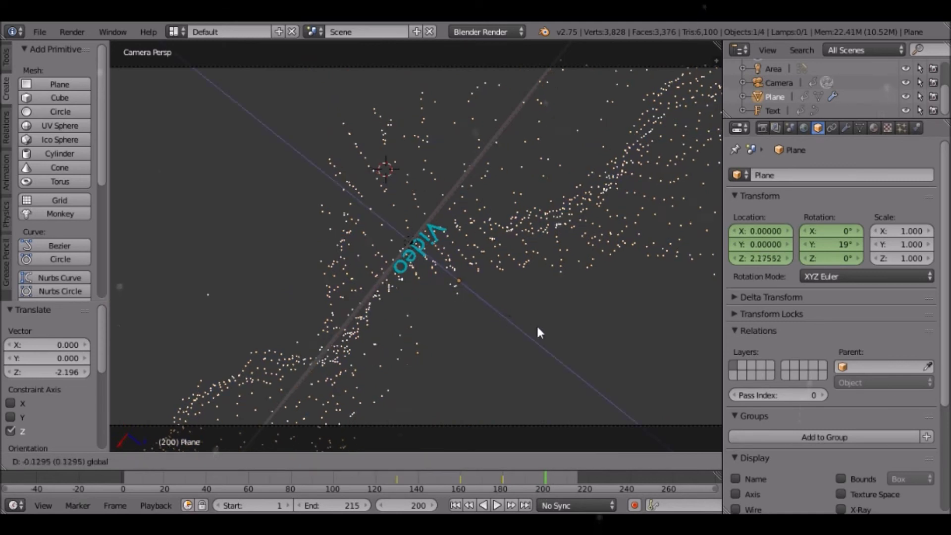
pyautogui.moveTo(804, 244); pyautogui.dragTo(781, 242)
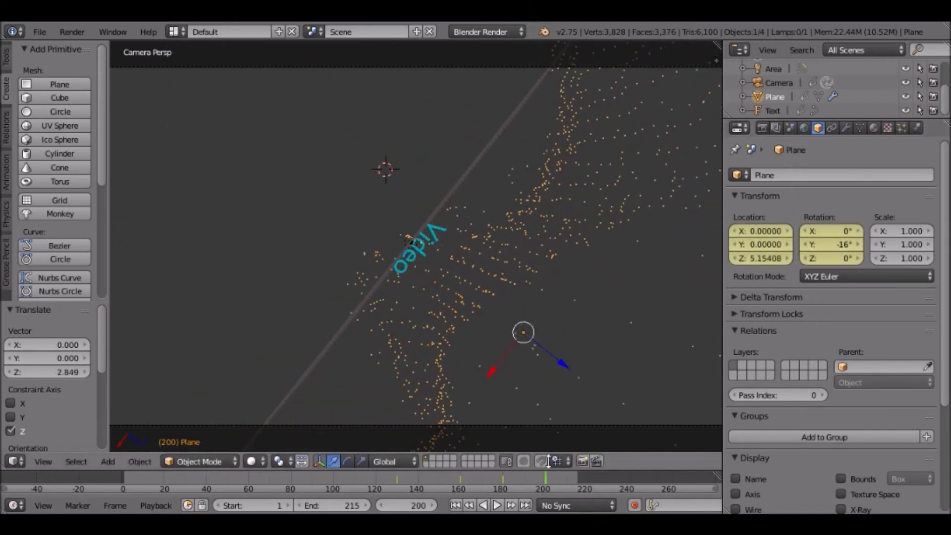
# At frame 215, lower the plane, set its Y rotation to 0, and keyframe it
pyautogui.moveTo(546, 480); pyautogui.dragTo(575, 480)
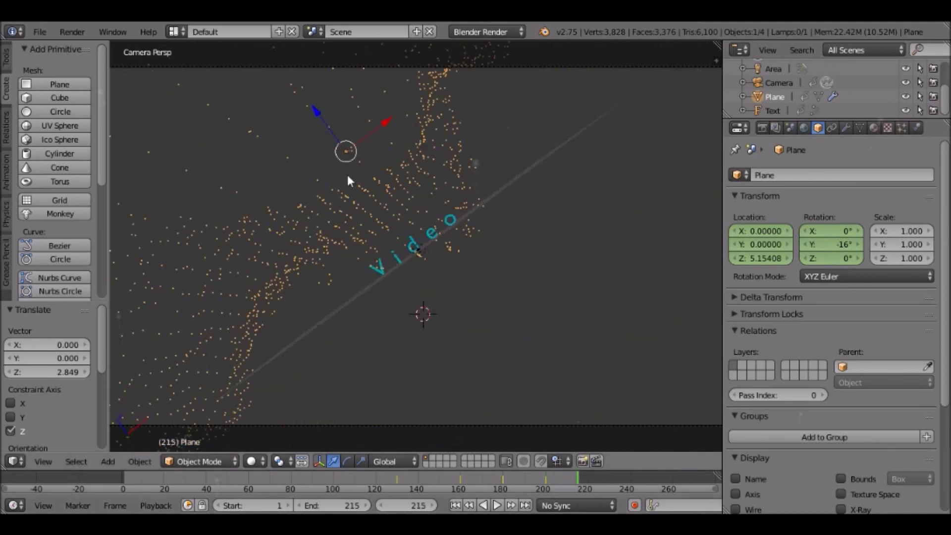
pyautogui.press('g')
pyautogui.press('z')
pyautogui.click(381, 191)
pyautogui.doubleClick(825, 244)
pyautogui.write('0')
pyautogui.press('Return')
pyautogui.press('i')
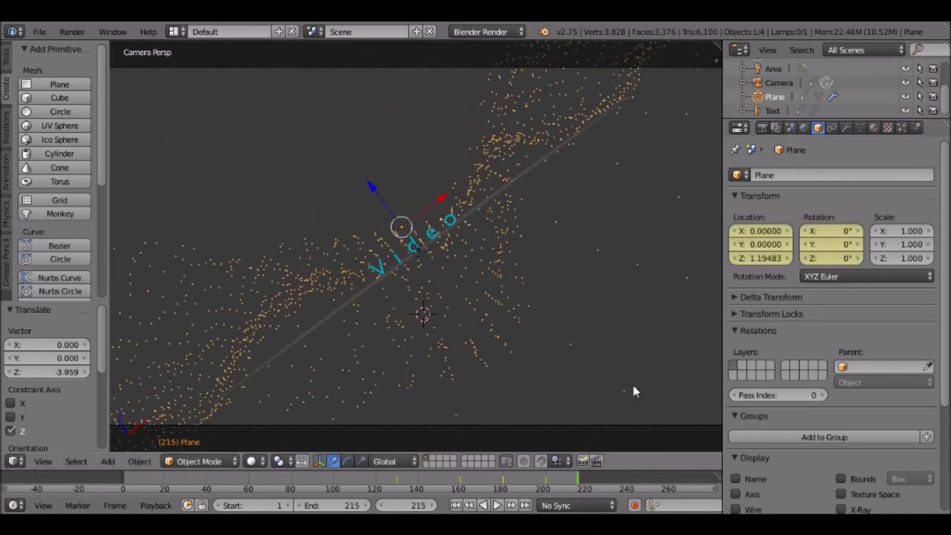
pyautogui.click(605, 478)
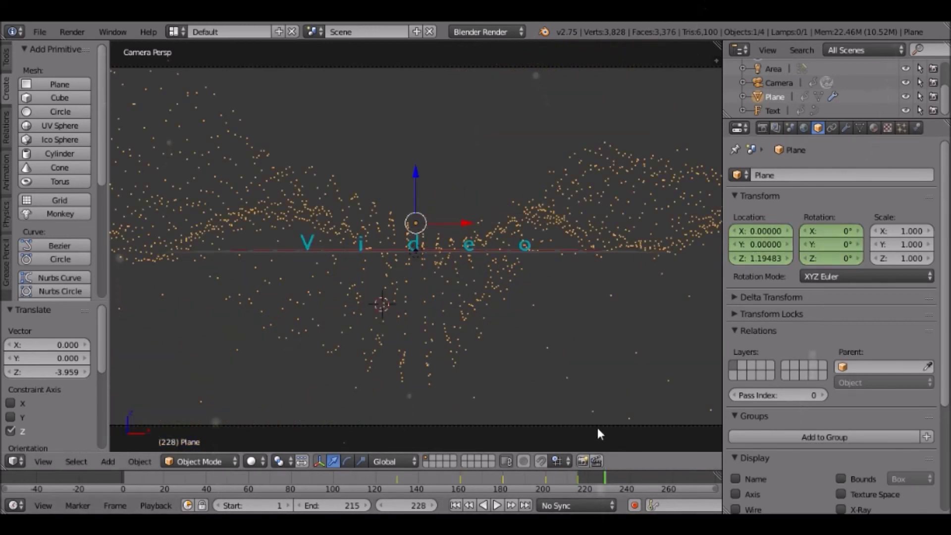
# Select the camera and set the render output file format to AVI Raw
pyautogui.scroll(-2, 596, 434)
pyautogui.rightClick(555, 304)
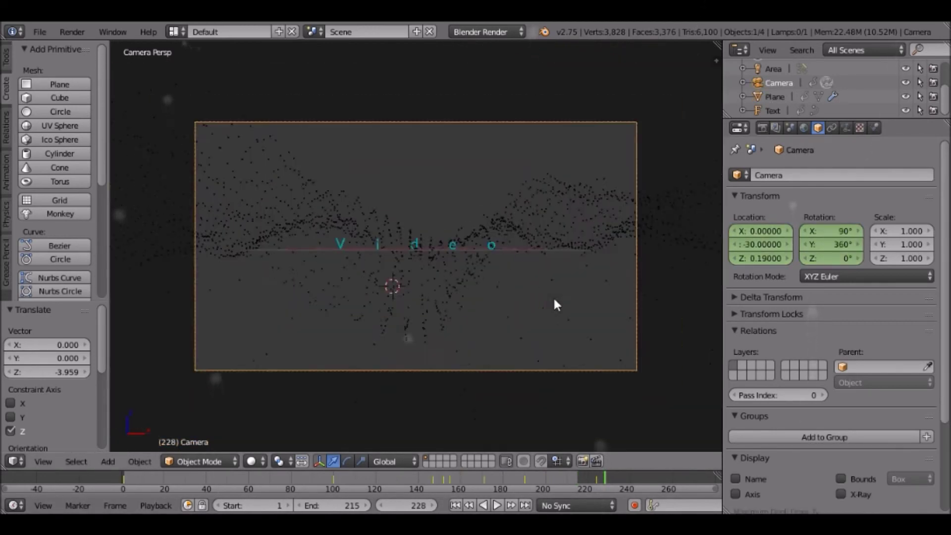
pyautogui.scroll(-3, 555, 303)
pyautogui.scroll(2, 666, 192)
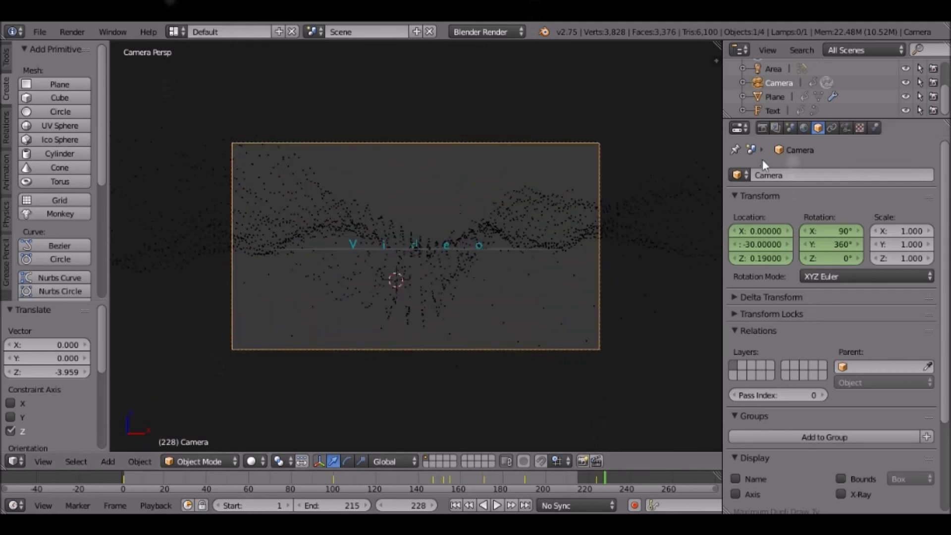
pyautogui.click(763, 127)
pyautogui.scroll(-5, 799, 297)
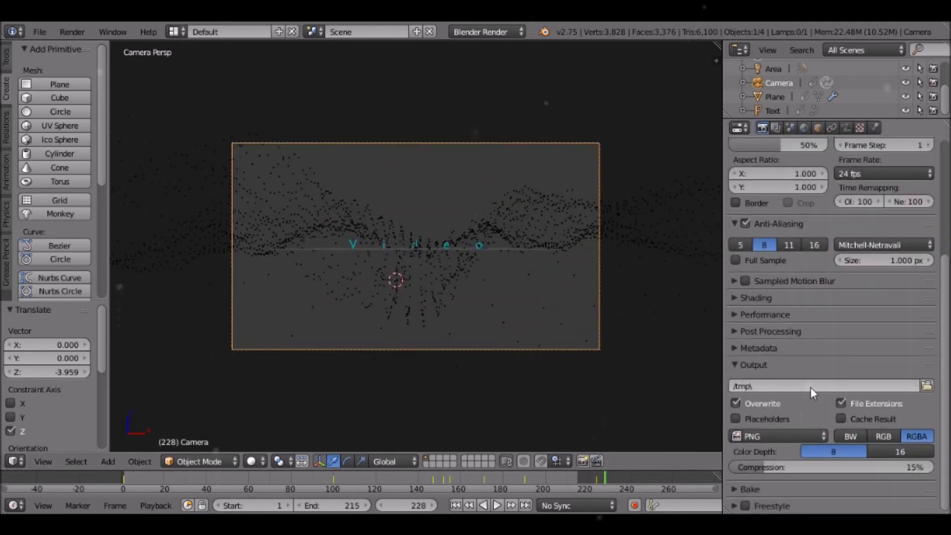
pyautogui.click(774, 437)
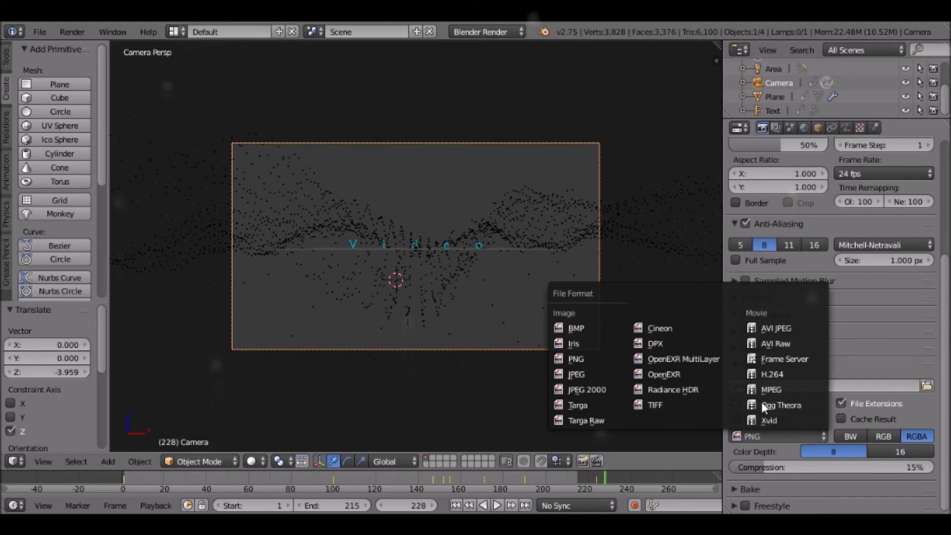
pyautogui.click(776, 342)
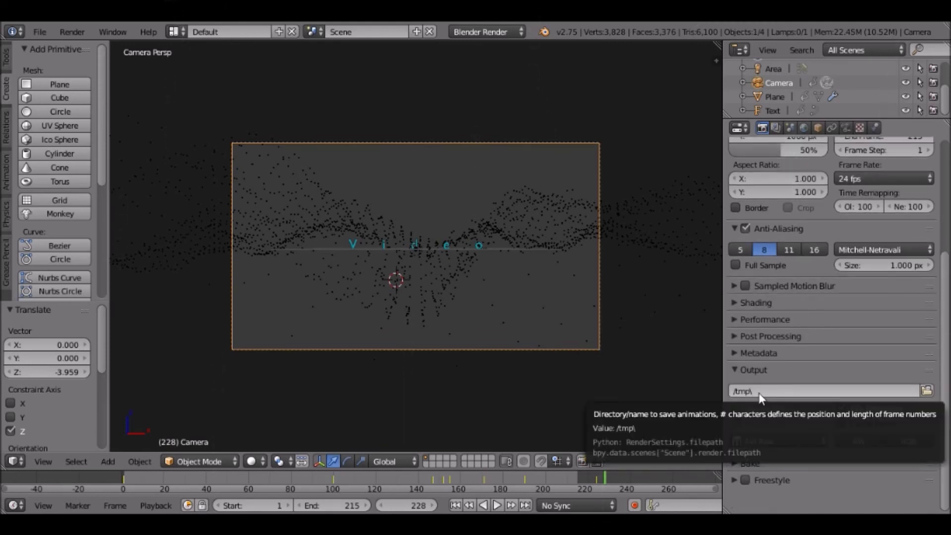
# Set the render output path to a file named Fiskepai on the Desktop
pyautogui.click(926, 393)
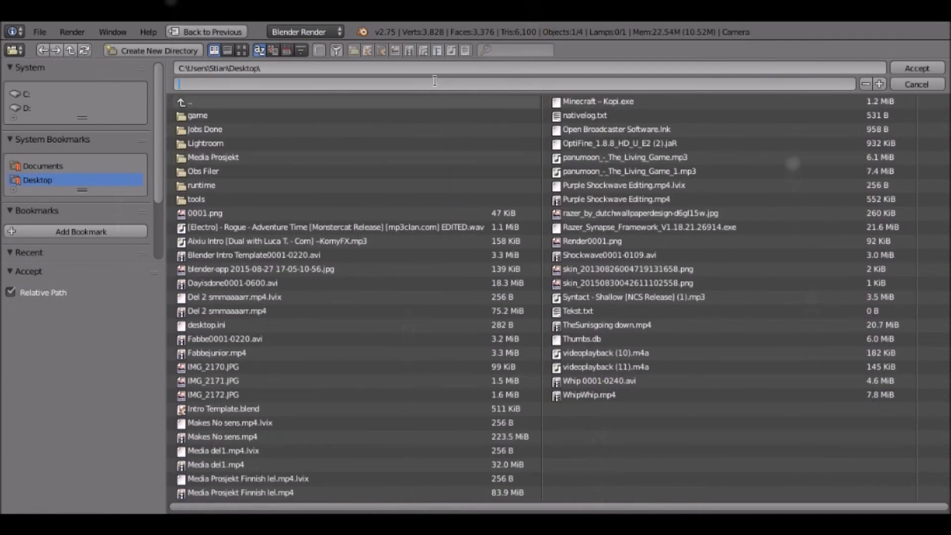
pyautogui.write('Fiskepai')
pyautogui.press('Return')
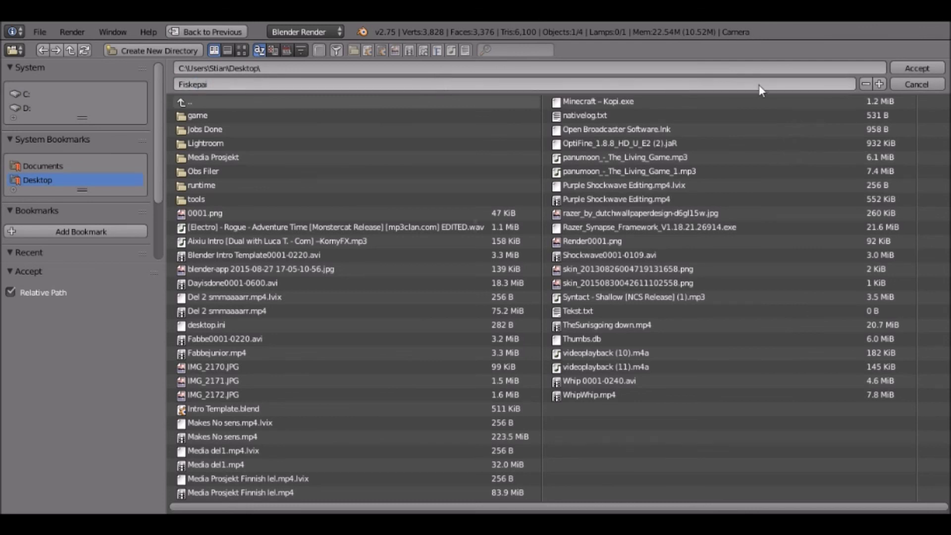
pyautogui.click(906, 68)
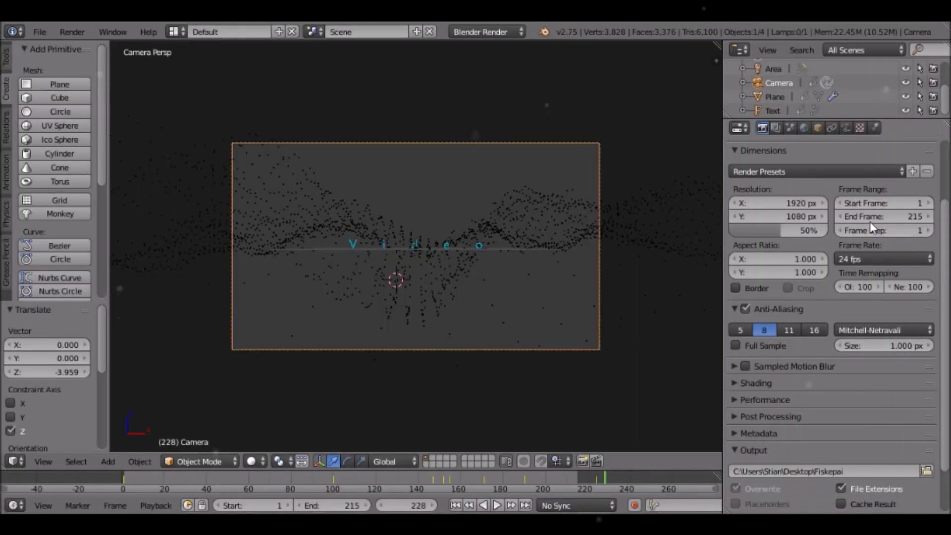
pyautogui.click(73, 30)
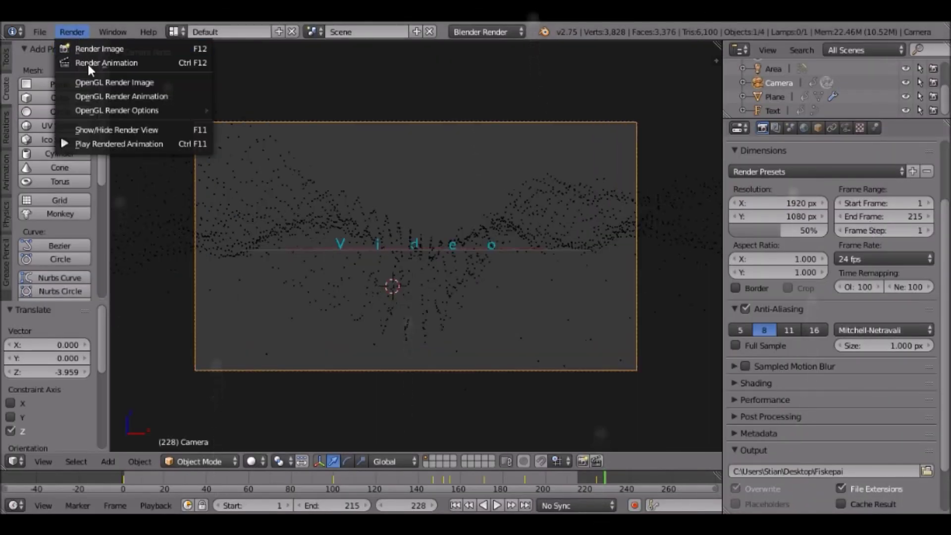
# Test-render the animation, then select the Area lamp and edit its distance
pyautogui.click(87, 61)
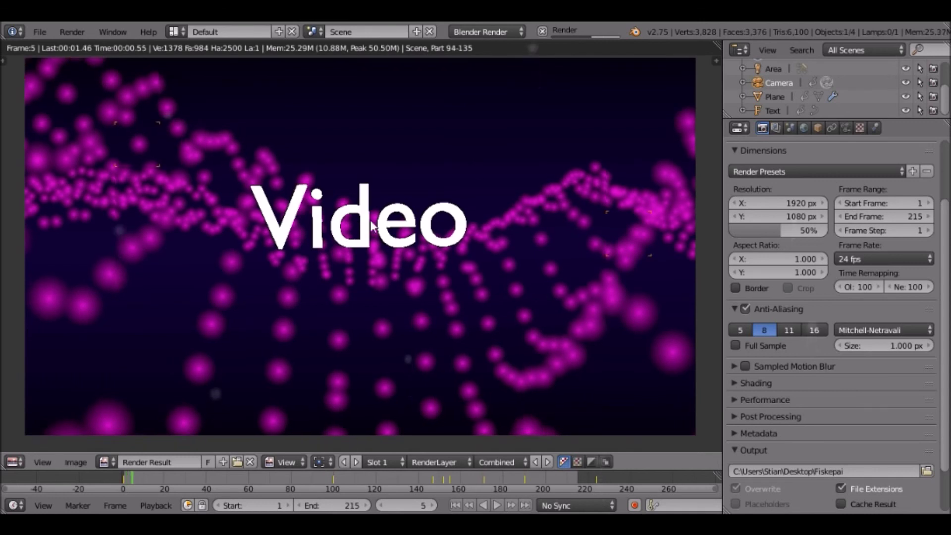
pyautogui.press('Escape')
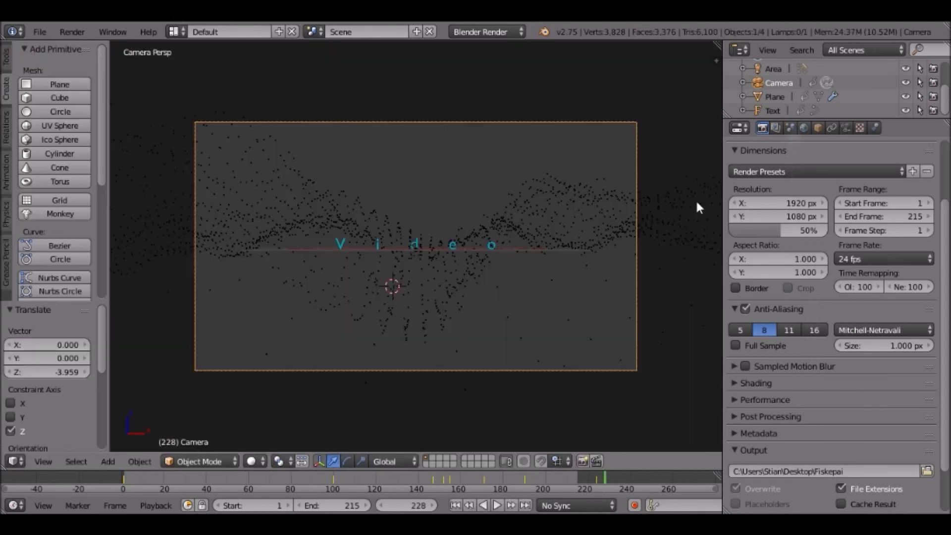
pyautogui.click(780, 107)
pyautogui.scroll(3, 777, 83)
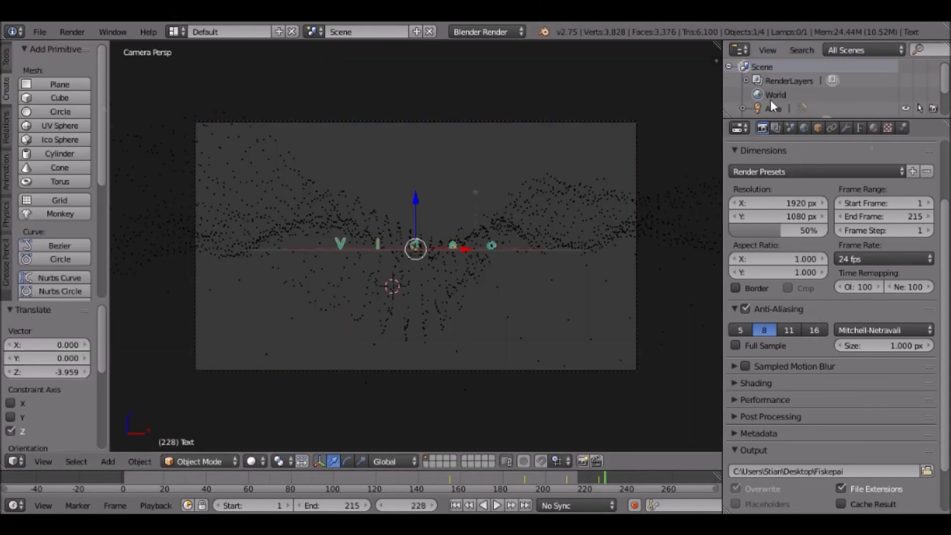
pyautogui.click(773, 109)
pyautogui.click(846, 128)
pyautogui.click(777, 181)
pyautogui.press('Return')
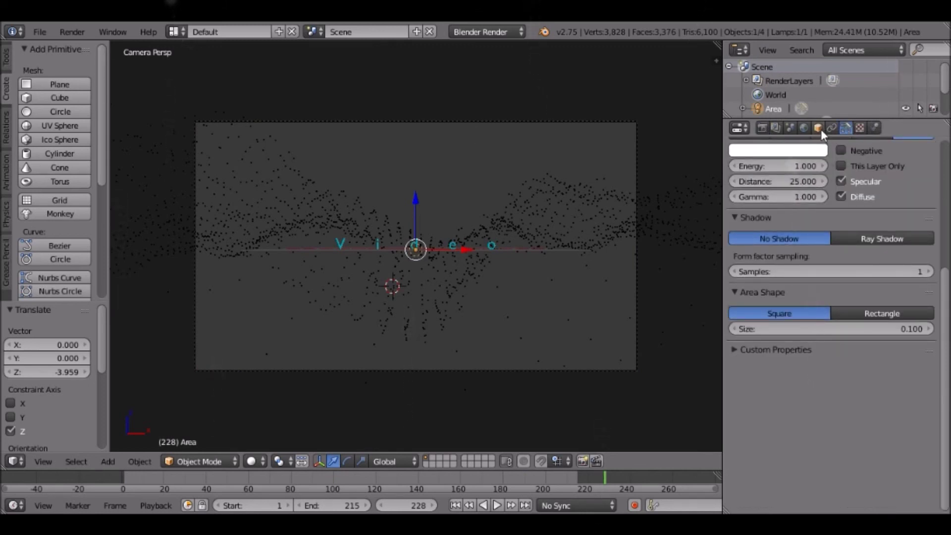
# Set the lamp distance to 3.5 and render an animation preview
pyautogui.click(821, 128)
pyautogui.click(846, 128)
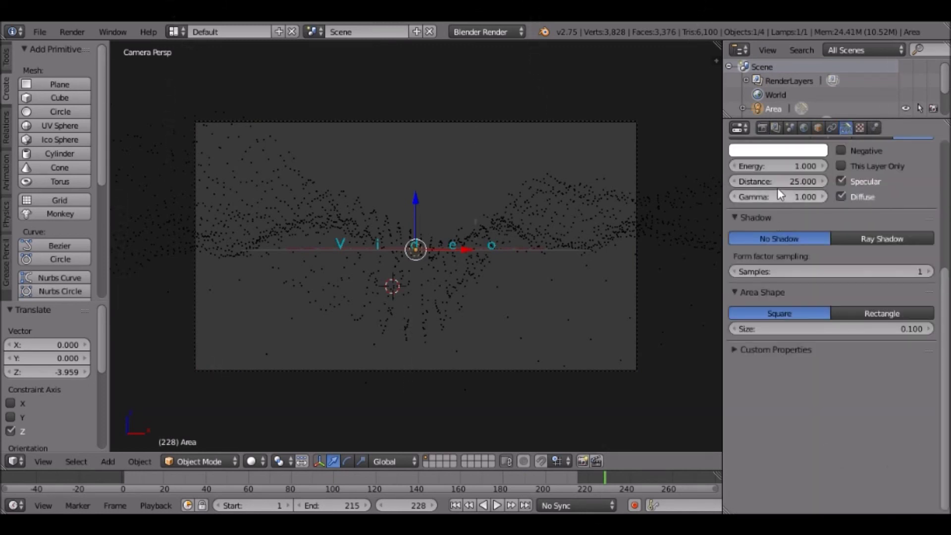
pyautogui.click(776, 182)
pyautogui.write('5')
pyautogui.press('Return')
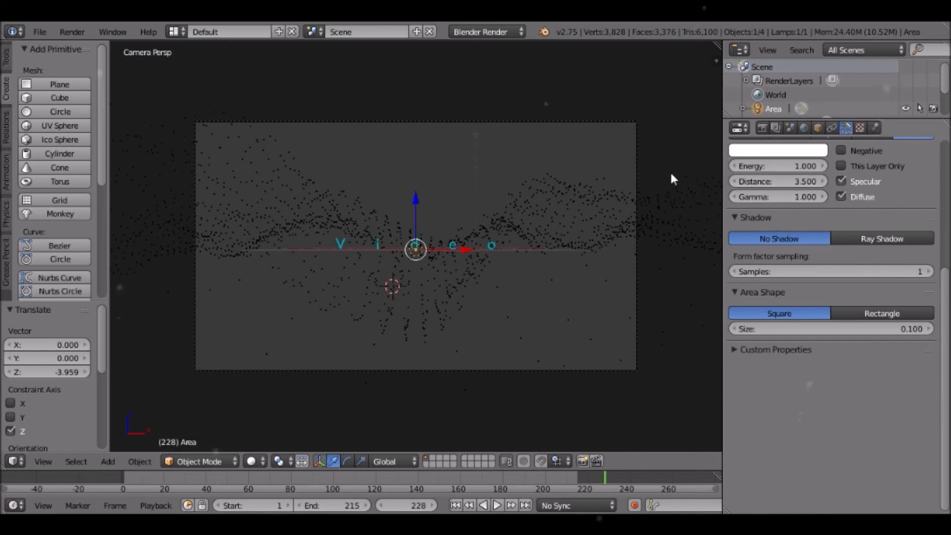
pyautogui.click(72, 32)
pyautogui.click(99, 61)
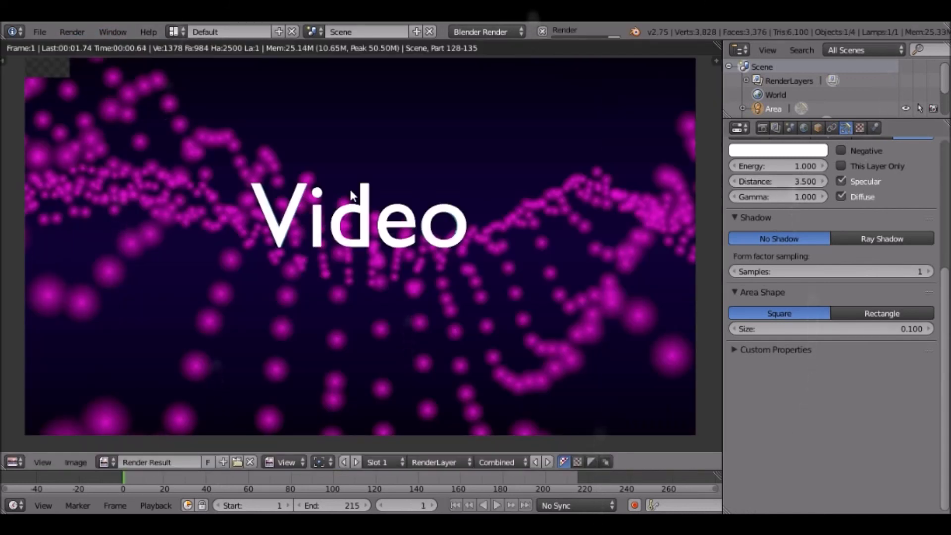
pyautogui.press('Escape')
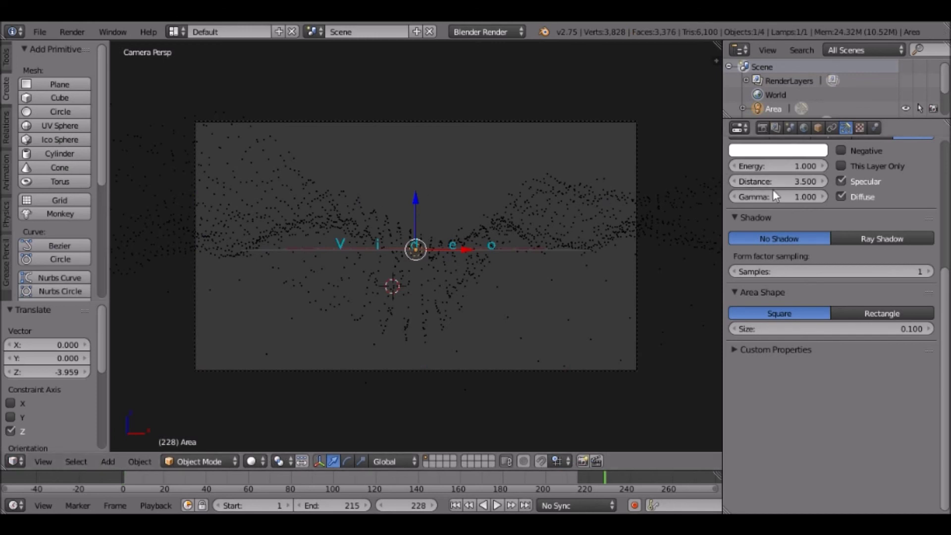
# Set the lamp distance to 3.0 and render a still of frame 228
pyautogui.press('Return')
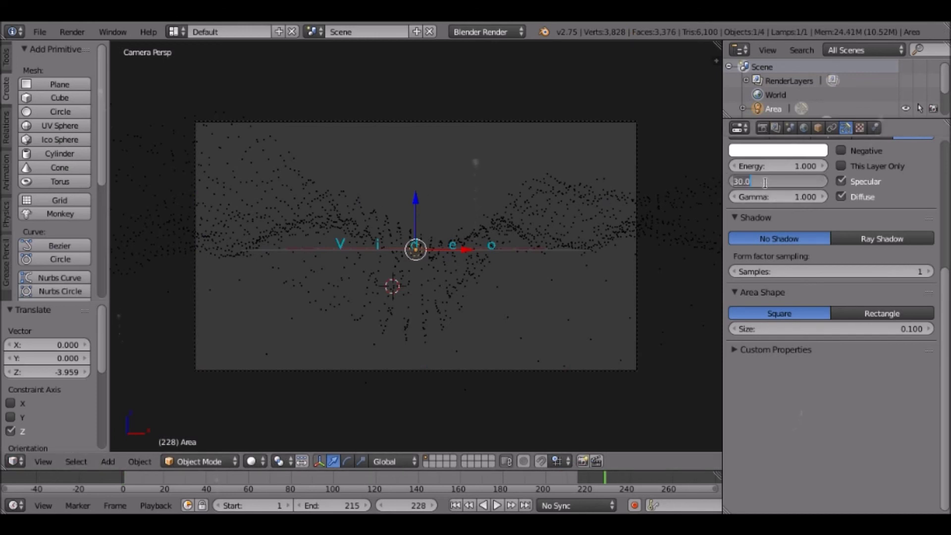
pyautogui.click(71, 32)
pyautogui.click(87, 47)
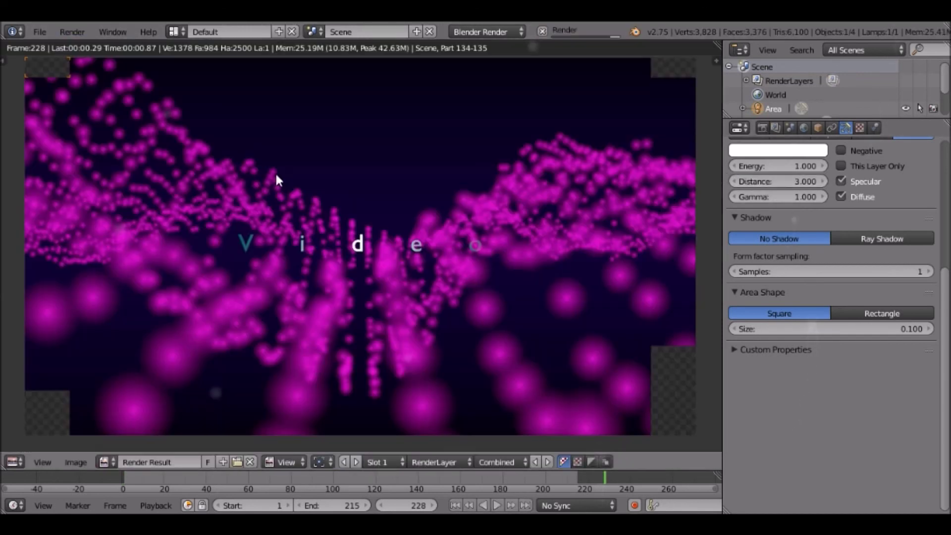
pyautogui.press('Escape')
# Lower the lamp distance to 2.6, test-render, then set it to 2.0
pyautogui.click(778, 178)
pyautogui.write('2.600')
pyautogui.press('Return')
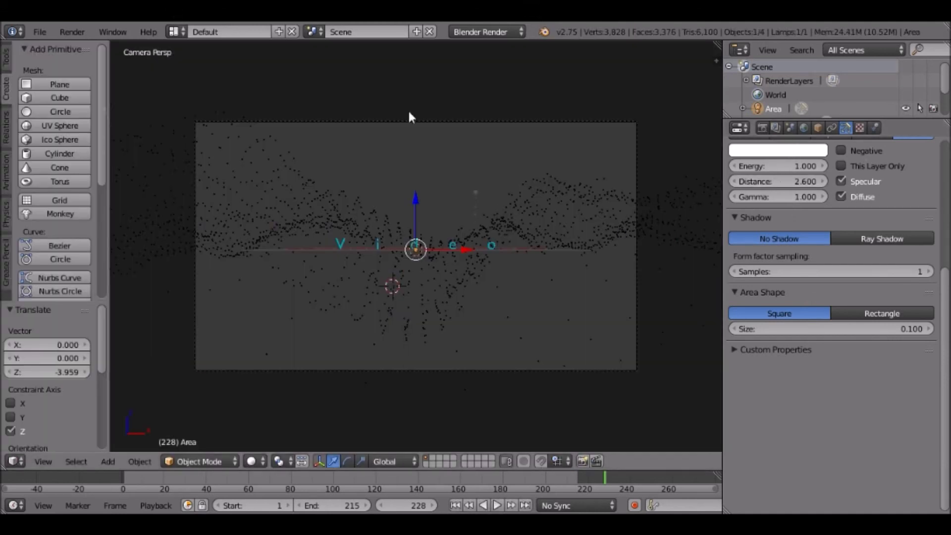
pyautogui.click(72, 32)
pyautogui.click(94, 61)
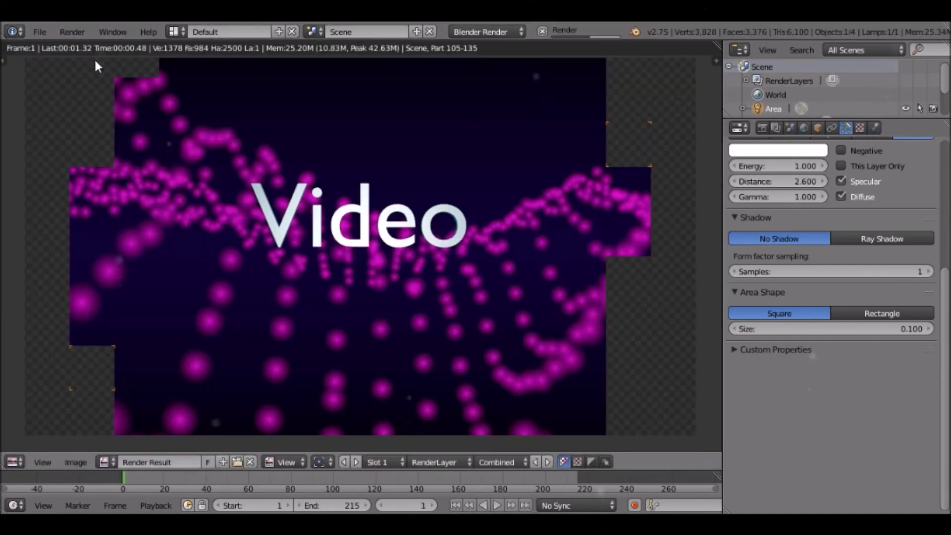
pyautogui.press('Escape')
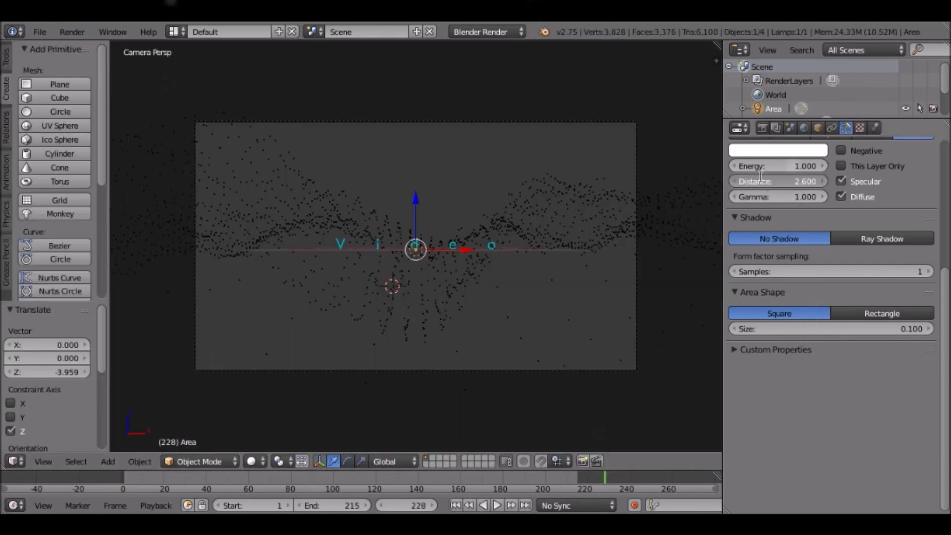
pyautogui.write('2')
pyautogui.press('Return')
pyautogui.click(73, 32)
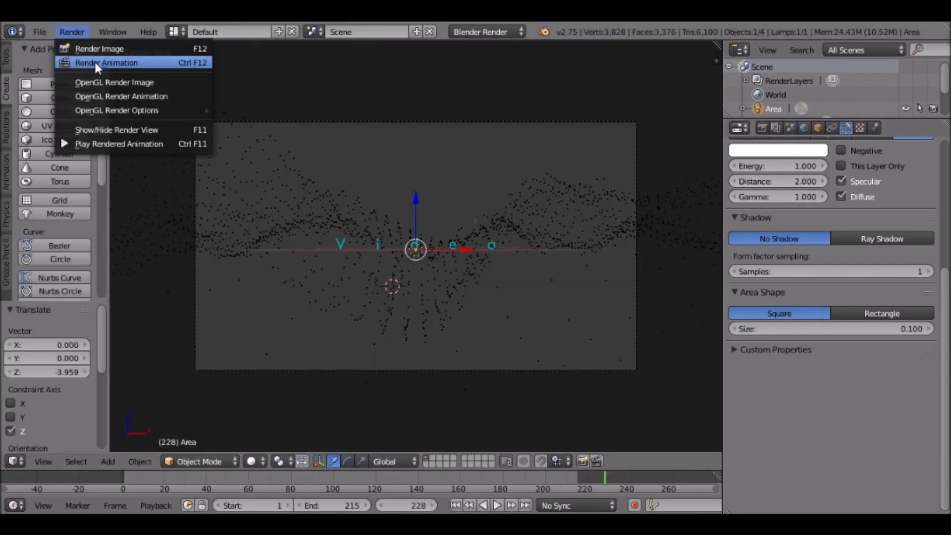
# Render the complete Video intro animation with Render Animation
pyautogui.click(94, 60)
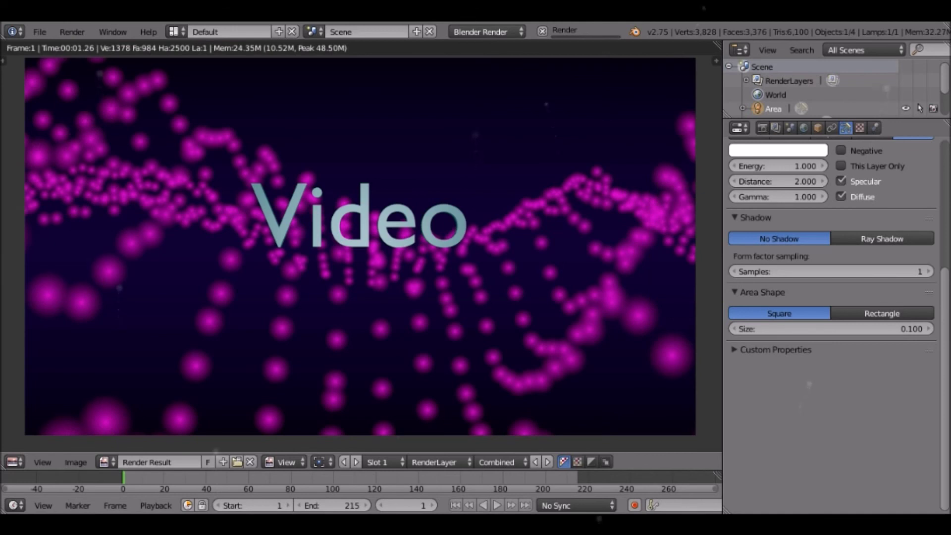